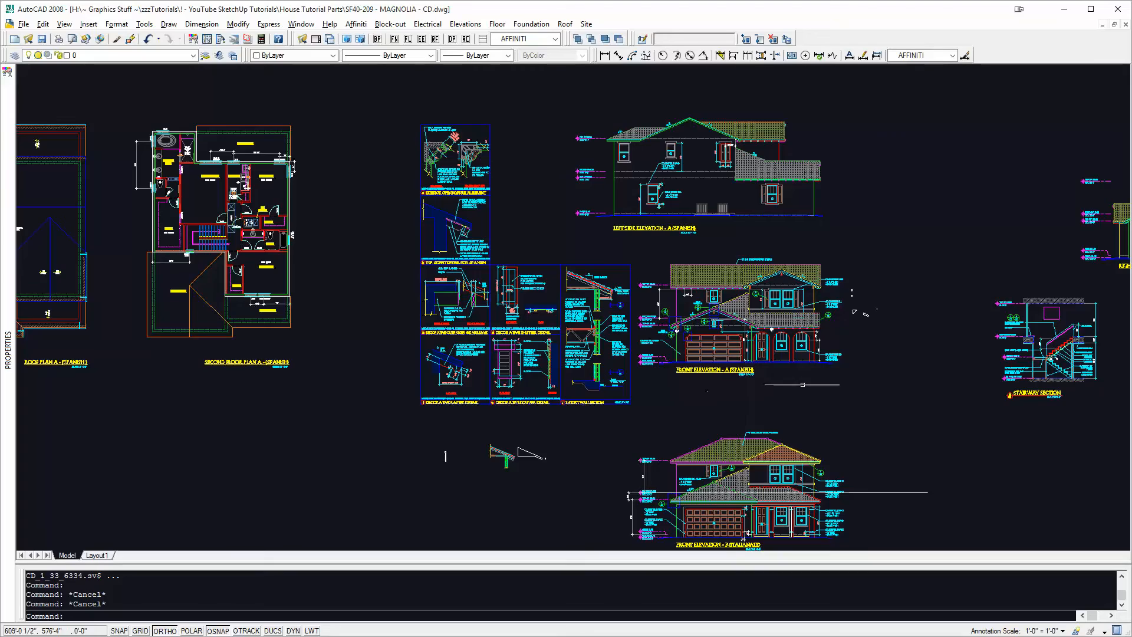
Step: Examine the stairway section, the left side elevation and the Spanish front elevation in the AutoCAD drawing
middle_drag(802, 384, 548, 361)
scroll(815, 299, up, 9)
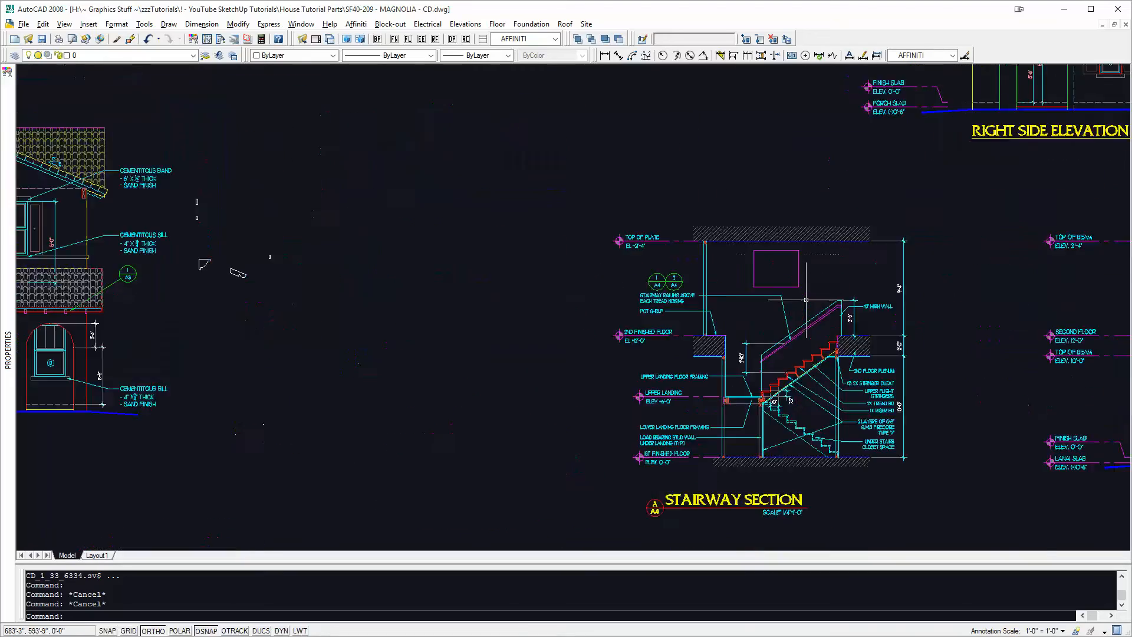
scroll(802, 303, down, 8)
middle_drag(727, 281, 955, 451)
middle_drag(673, 453, 627, 387)
scroll(667, 400, up, 4)
middle_drag(628, 339, 629, 350)
key(Escape)
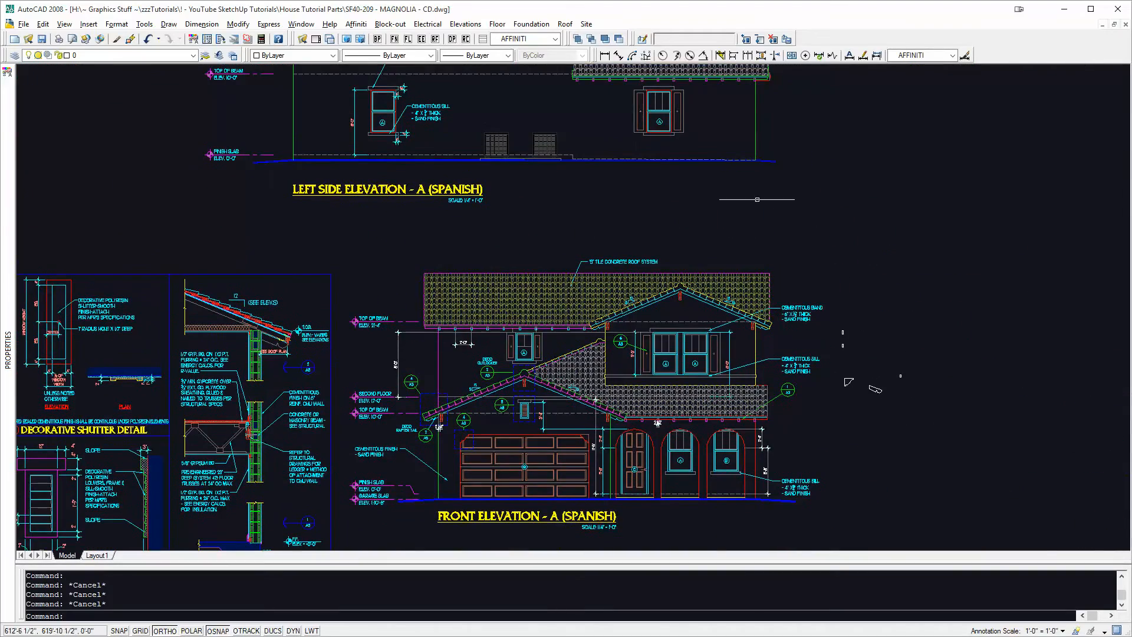
scroll(757, 438, down, 3)
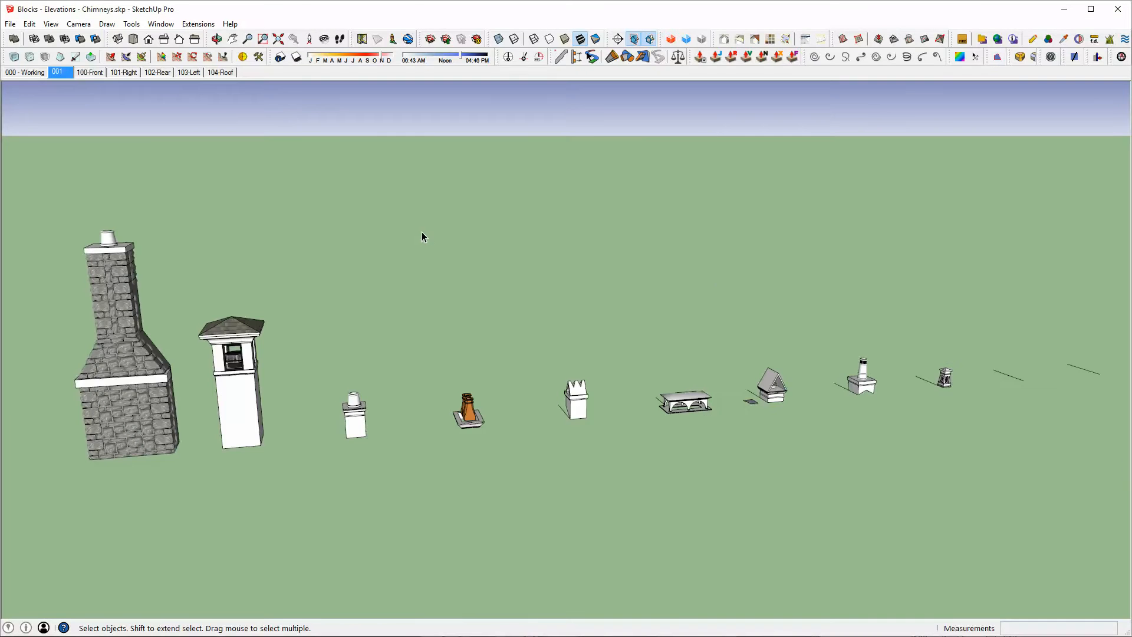
Step: Switch to Blocks - Elevations - Chimneys.skp in SketchUp and look over the row of chimney models
middle_drag(609, 317, 702, 310)
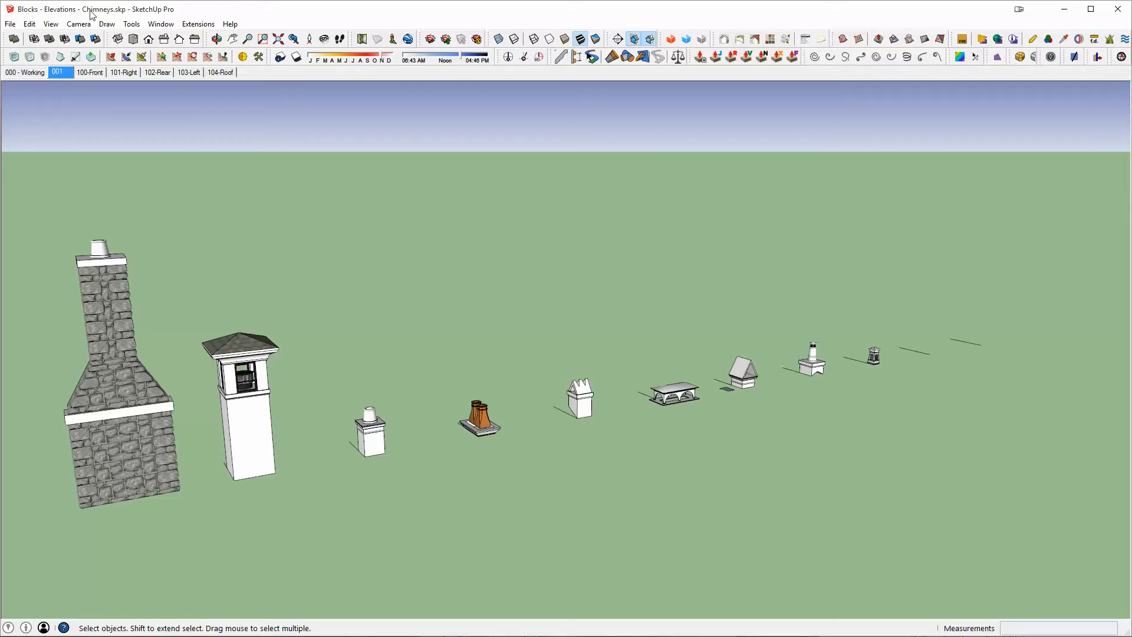
middle_drag(484, 348, 737, 383)
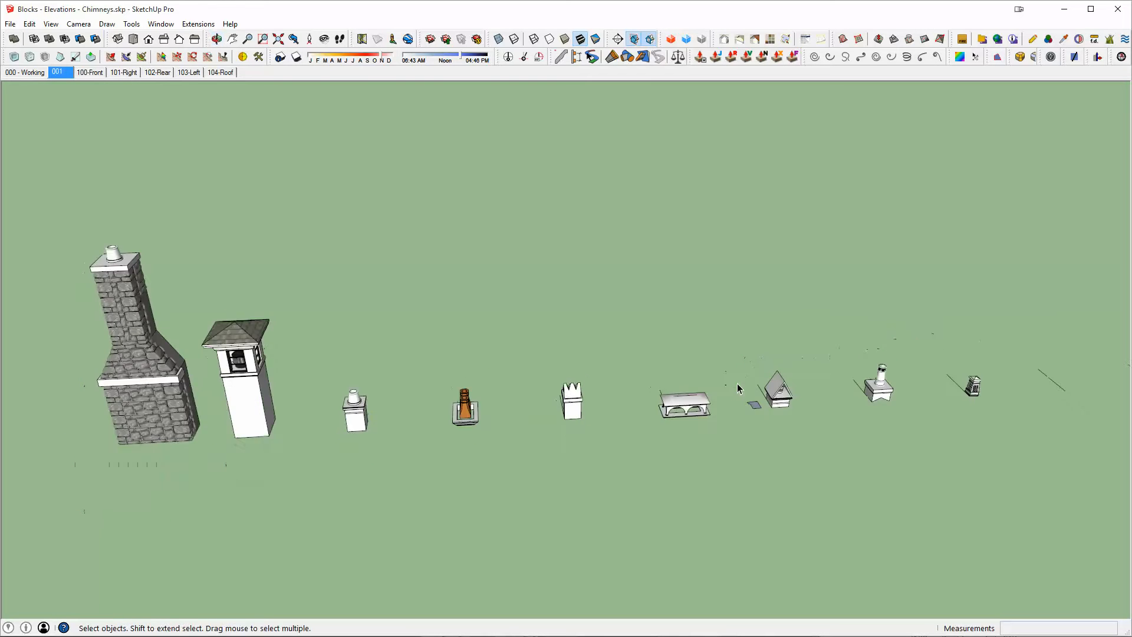
scroll(737, 383, up, 5)
scroll(892, 337, up, 2)
middle_drag(893, 337, 485, 325)
scroll(486, 324, down, 2)
middle_drag(416, 324, 597, 329)
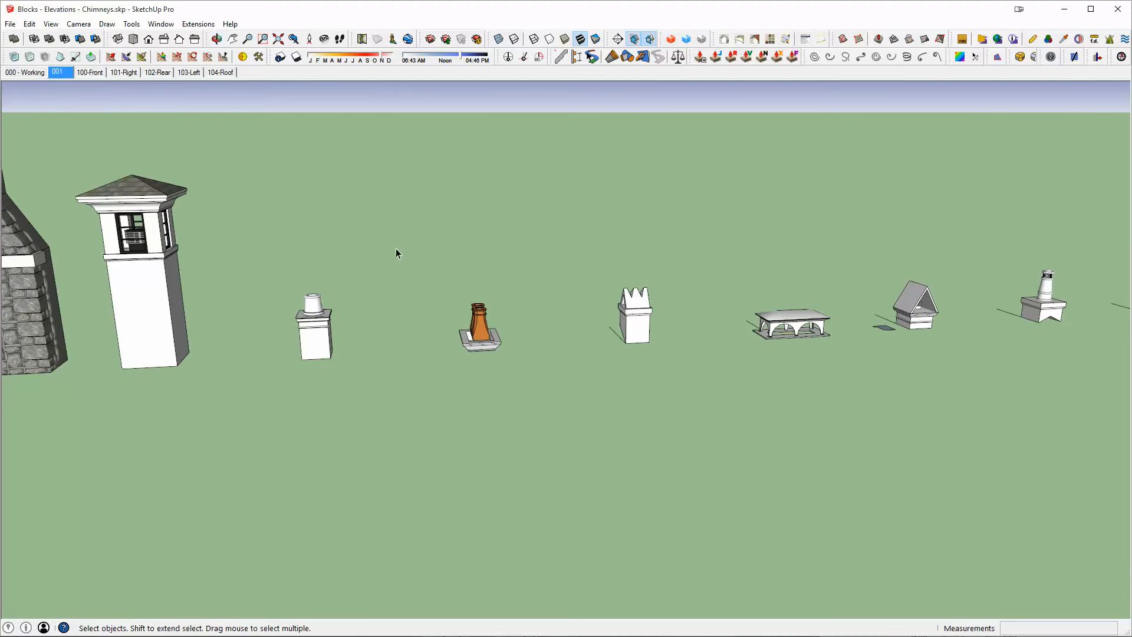
Step: Paint the round pot of the small white chimney with 0042_Sienna sampled from the neighbouring twin pots, and leave the group
click(314, 334)
middle_drag(316, 425, 665, 400)
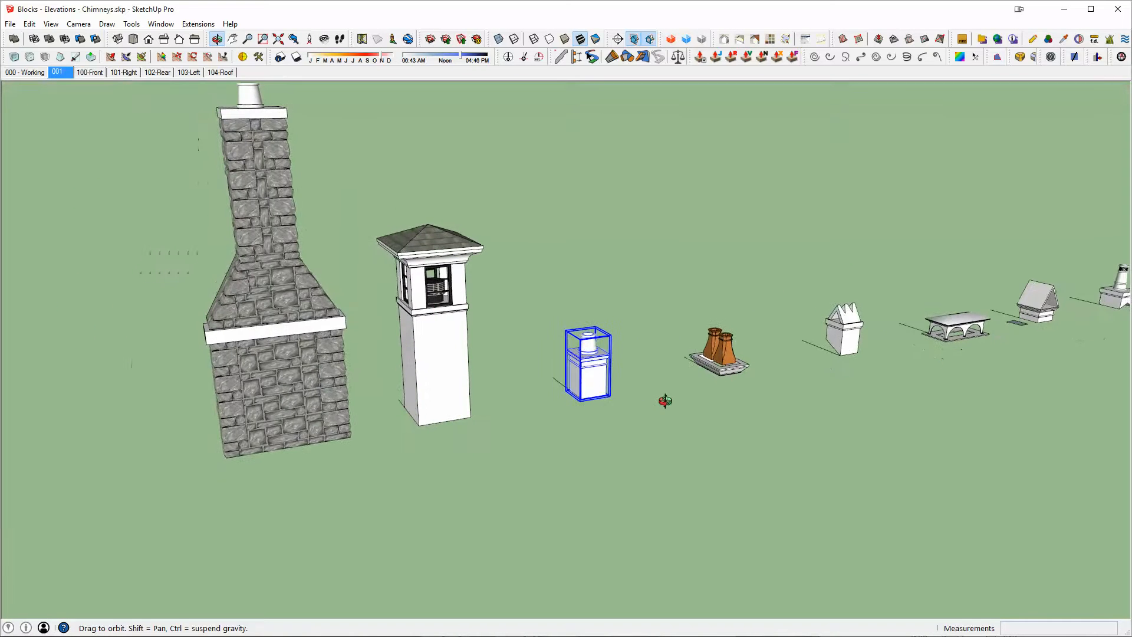
scroll(551, 354, up, 5)
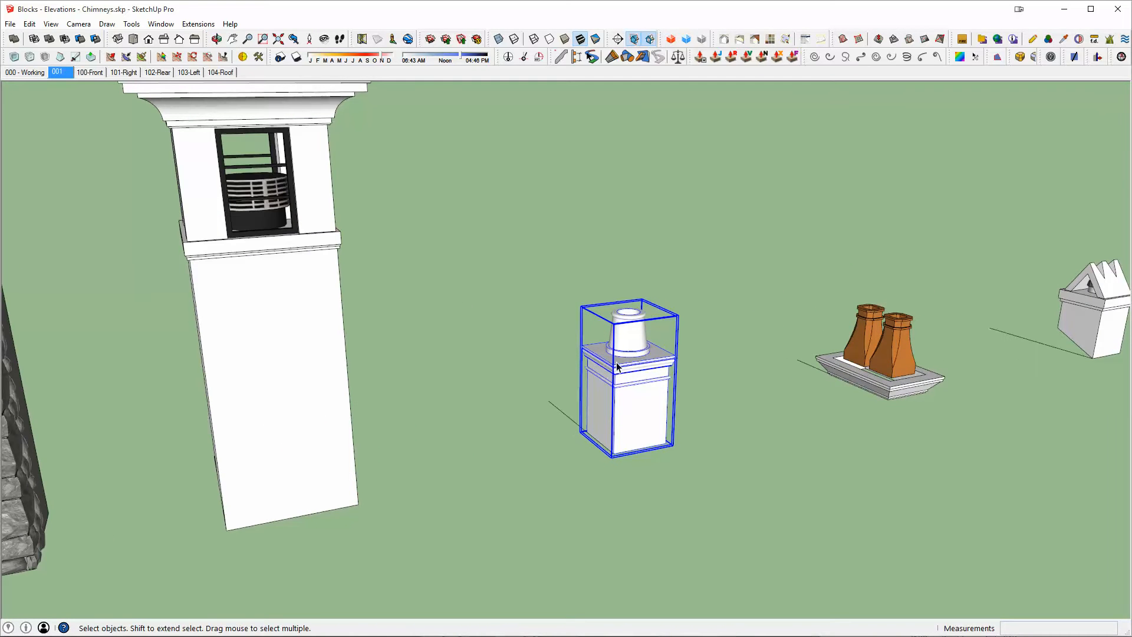
scroll(641, 337, down, 2)
scroll(648, 336, up, 3)
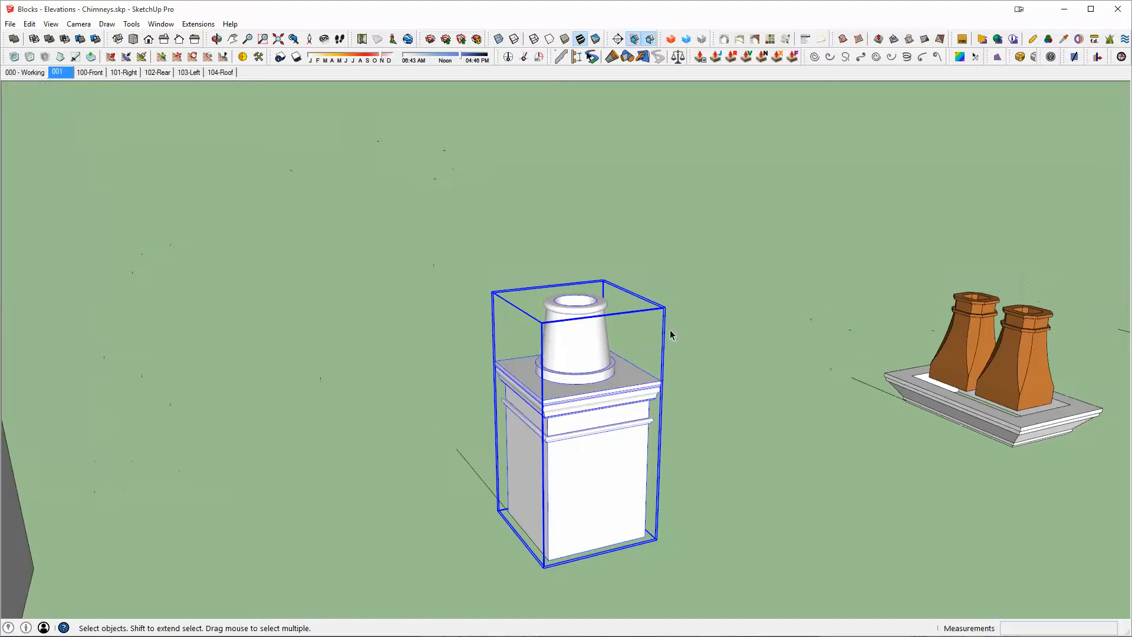
double_click(589, 337)
double_click(590, 338)
triple_click(589, 337)
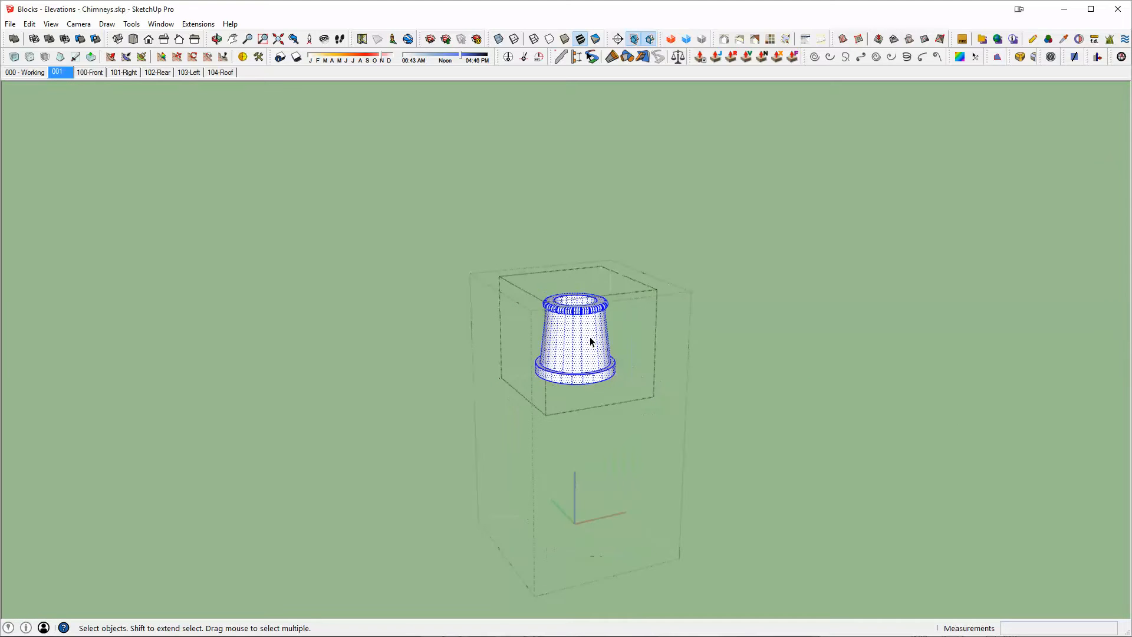
key(b)
key(alt)
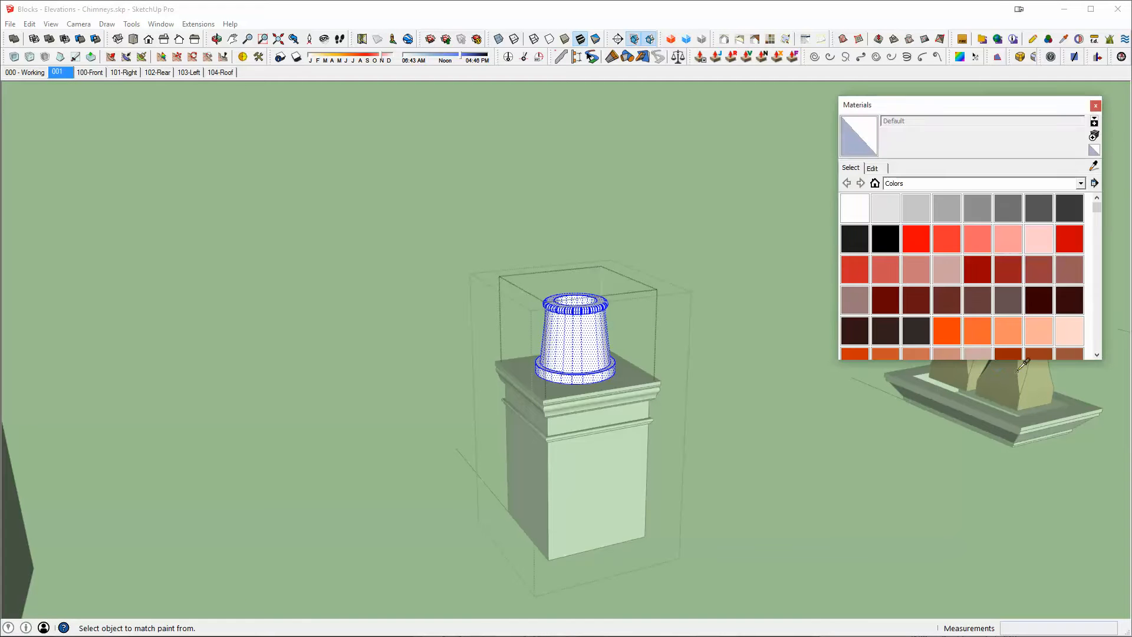
click(594, 322)
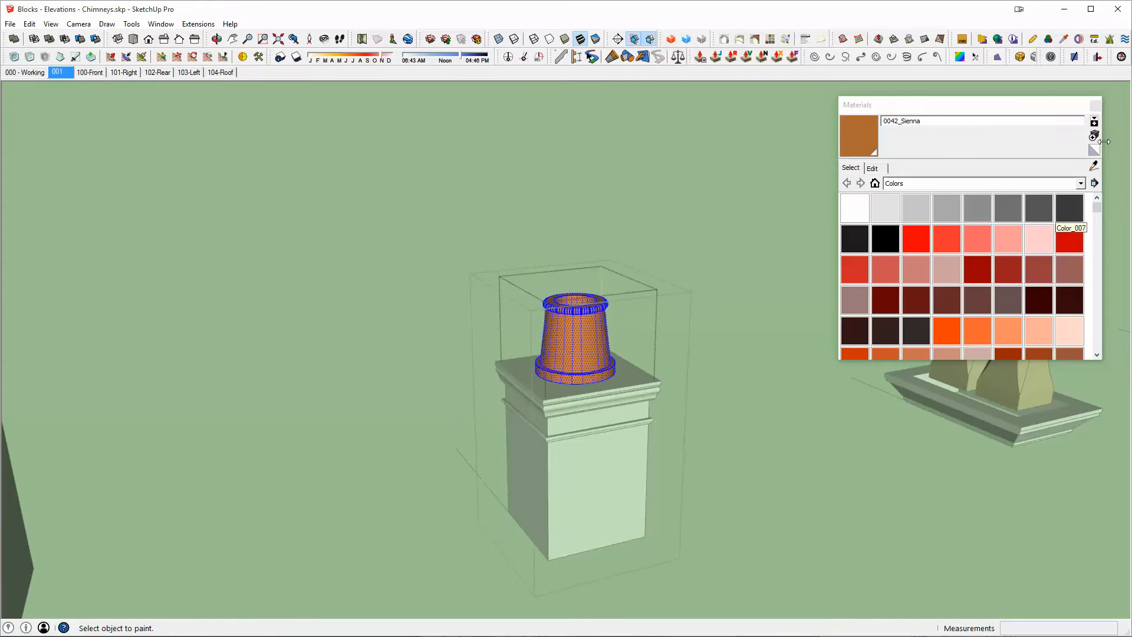
click(1095, 109)
middle_drag(586, 371, 557, 377)
key(space)
key(Escape)
key(Escape)
Step: Copy the small chimney with the sienna pot and paste it beside the house in House Tutorial - 00.skp
scroll(557, 389, down, 4)
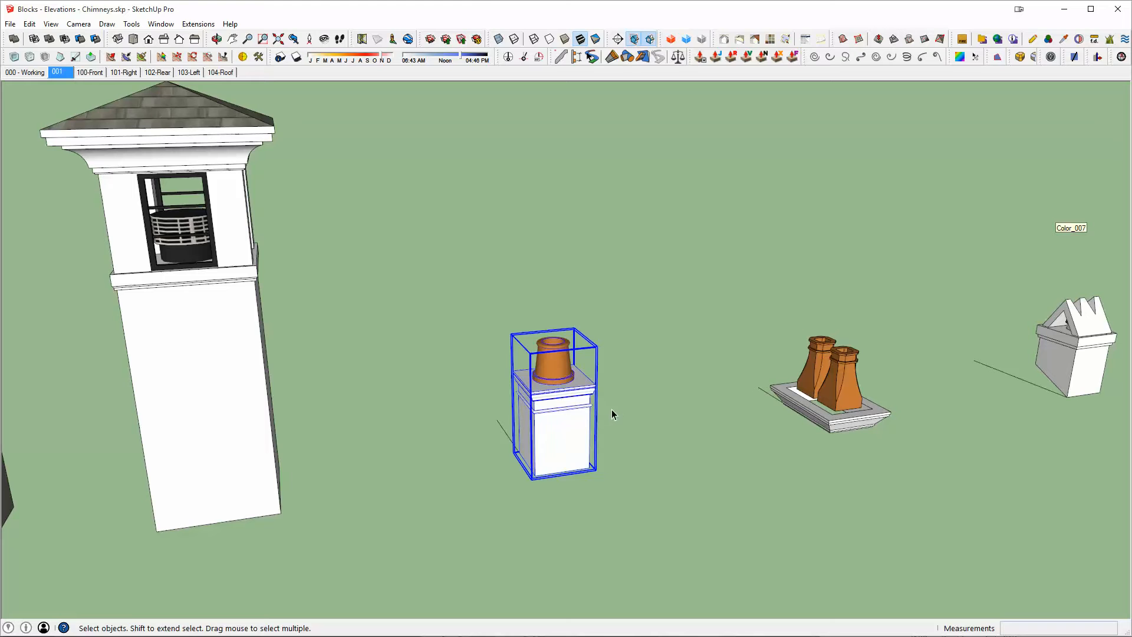
scroll(537, 324, down, 3)
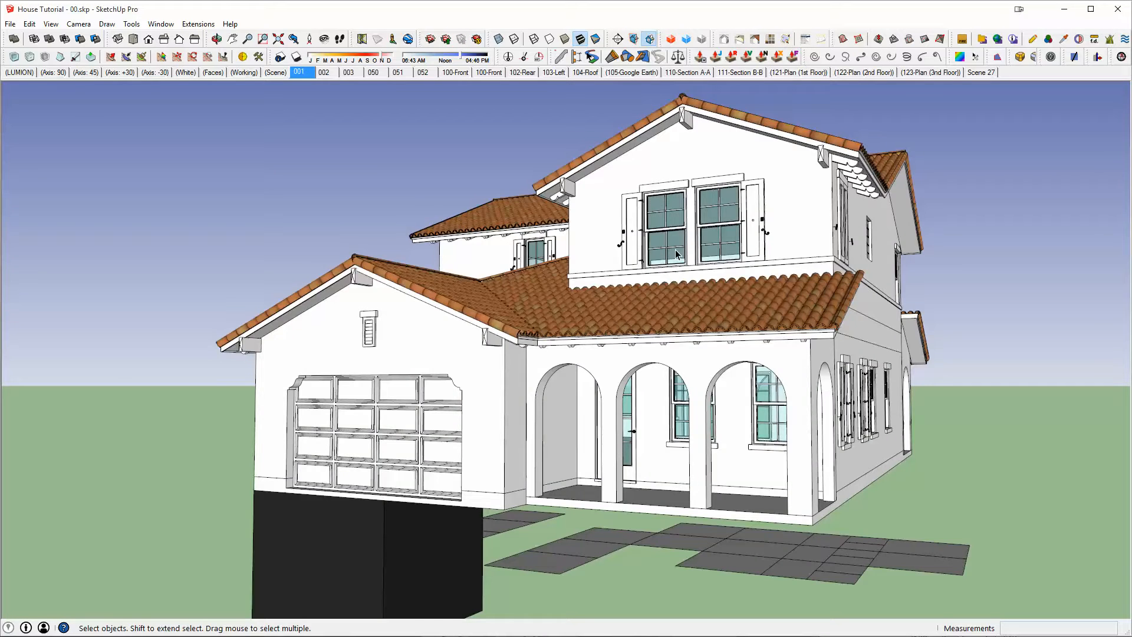
middle_drag(674, 250, 588, 336)
key(ctrl+v)
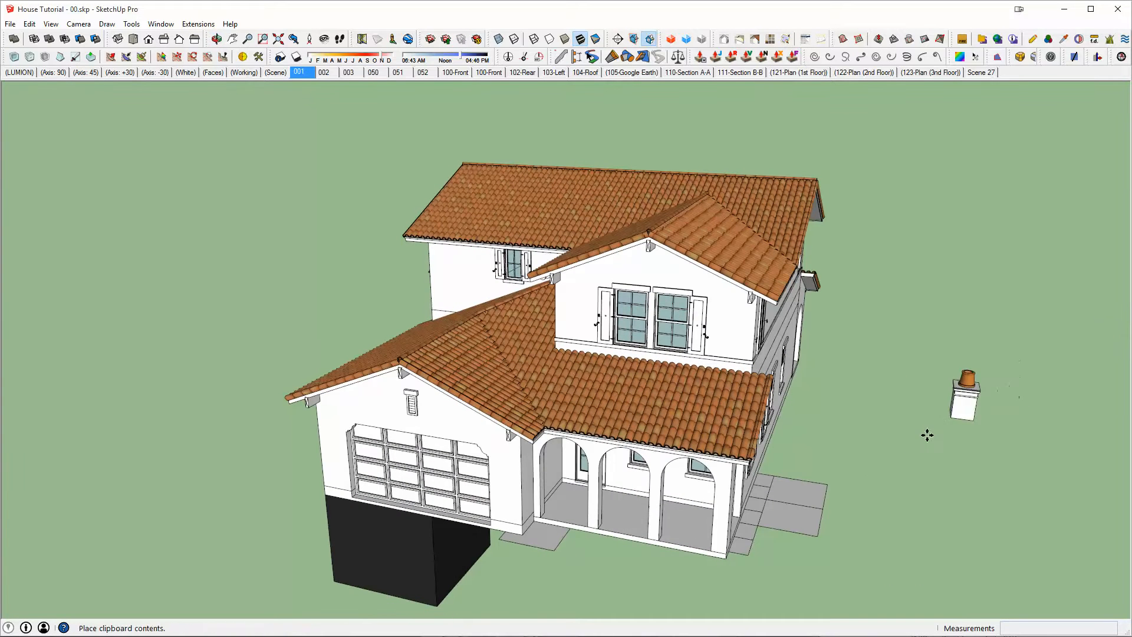
click(922, 441)
Step: Hide the clay roof tile group of the house
click(688, 207)
right_click(696, 218)
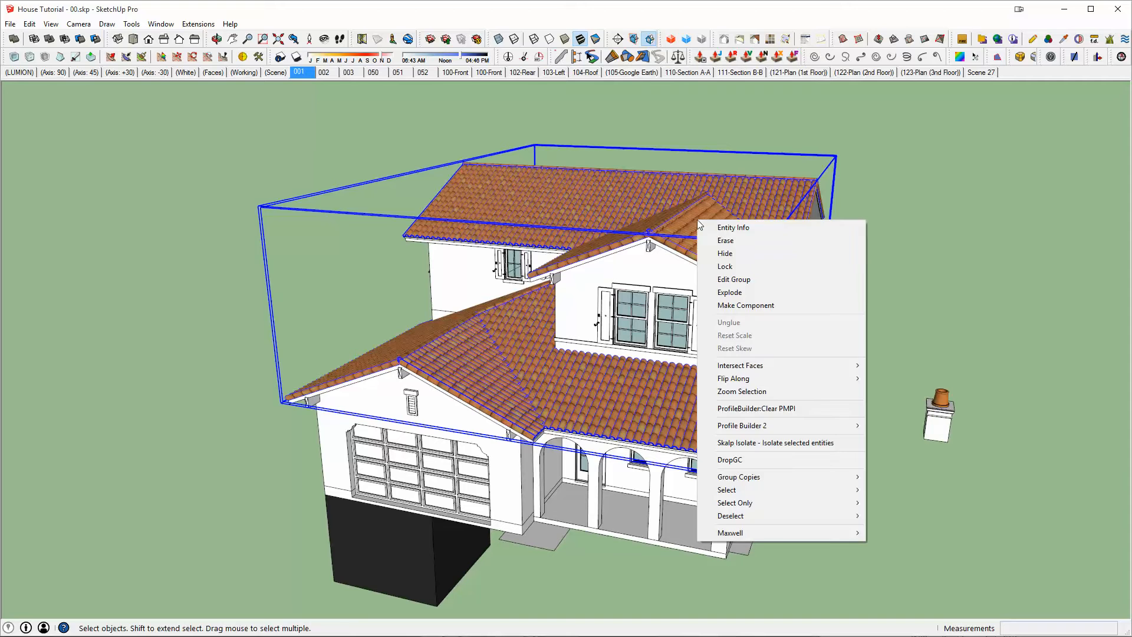
click(733, 254)
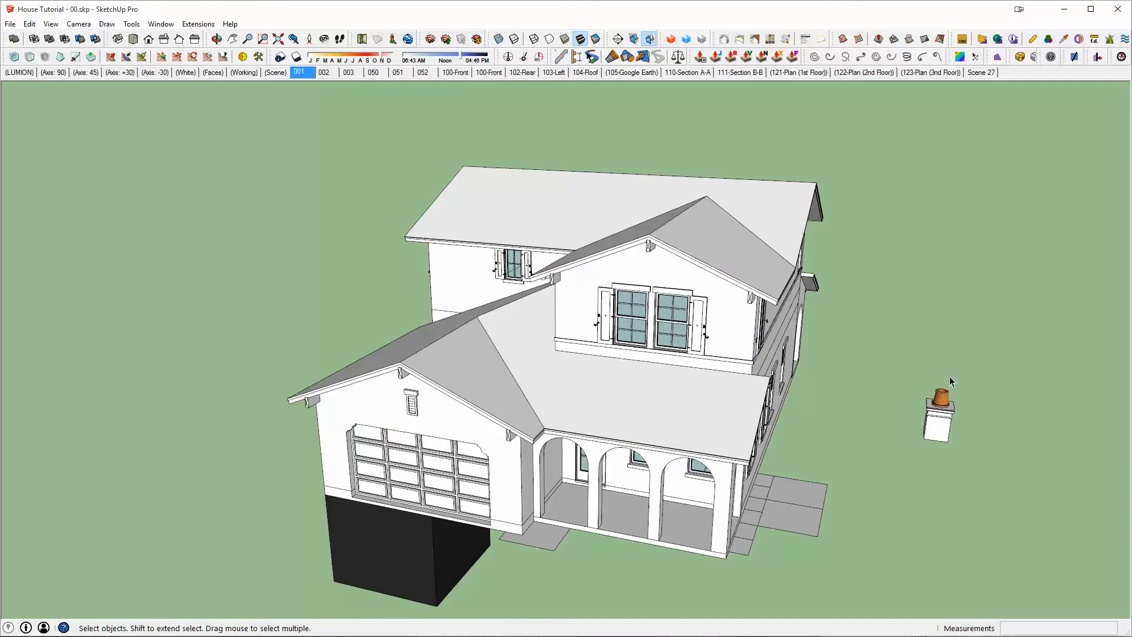
Step: Move the chimney toward the house's side wall, near the rear first-floor window
scroll(894, 409, up, 4)
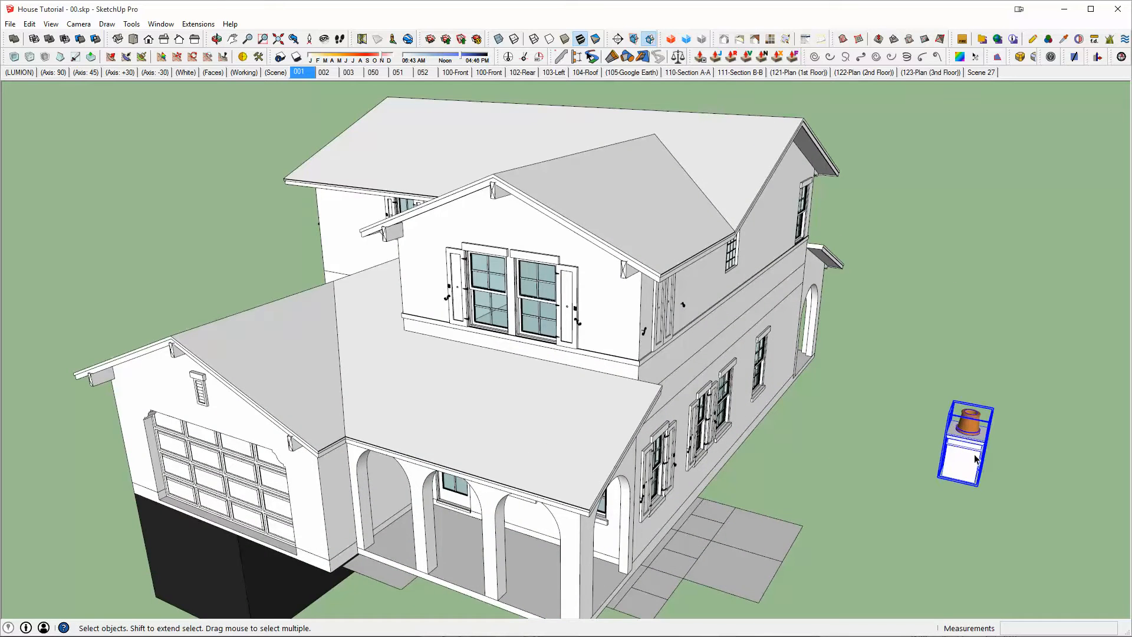
scroll(931, 457, up, 4)
key(m)
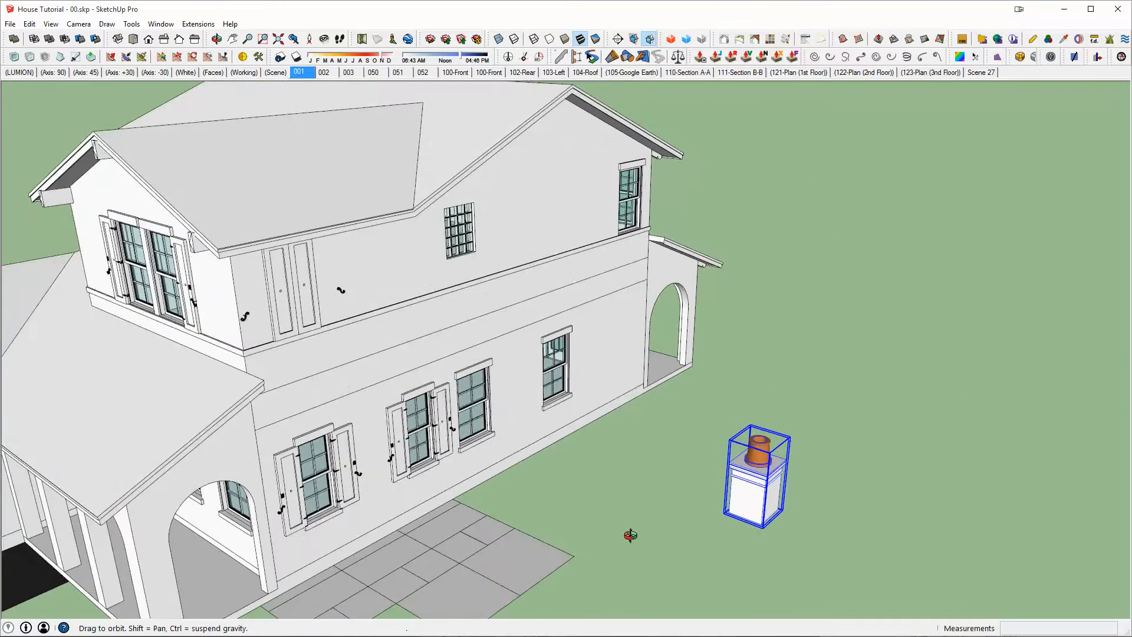
middle_drag(630, 535, 537, 540)
click(658, 559)
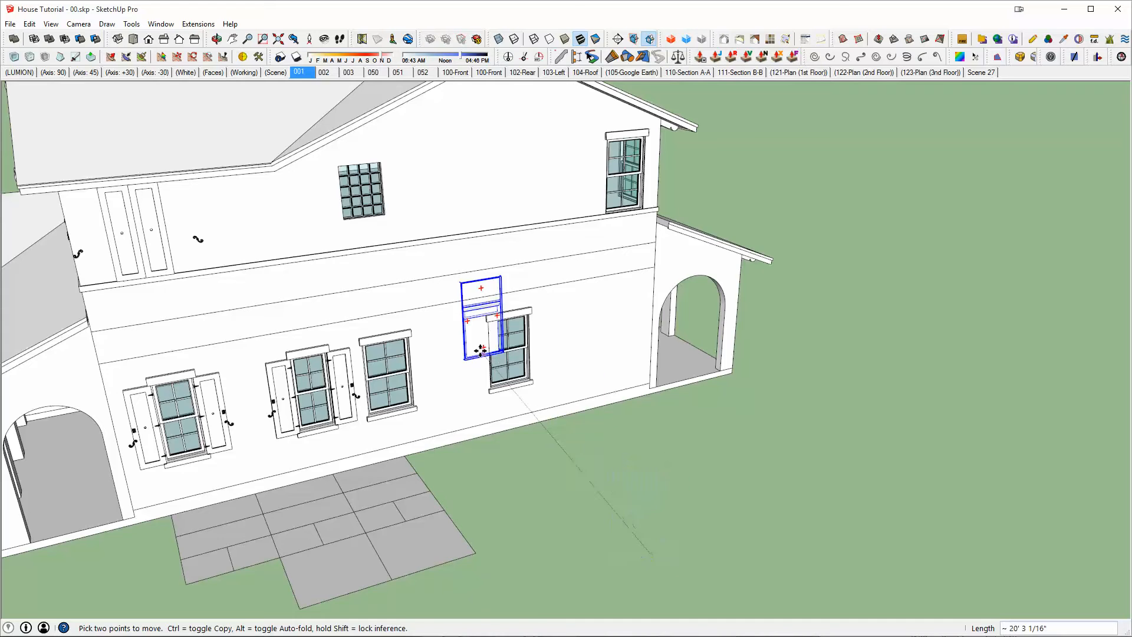
middle_drag(482, 369, 564, 387)
scroll(579, 287, up, 2)
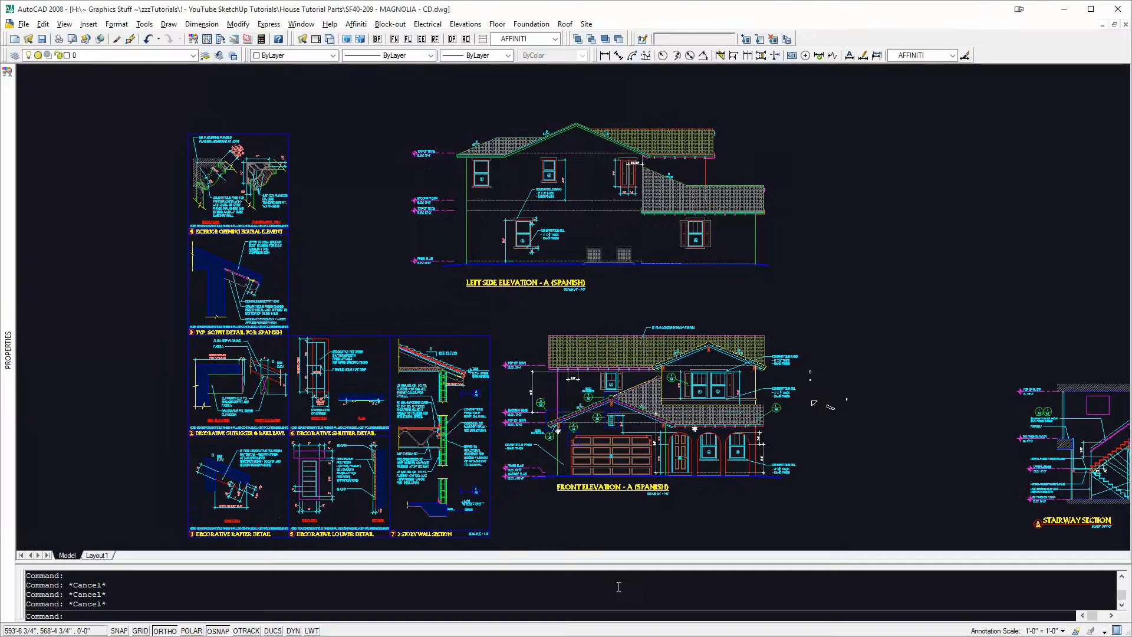
Step: Switch to the AutoCAD drawing and examine the first-floor plan around the kitchen, family room and bedroom 4
scroll(565, 318, down, 5)
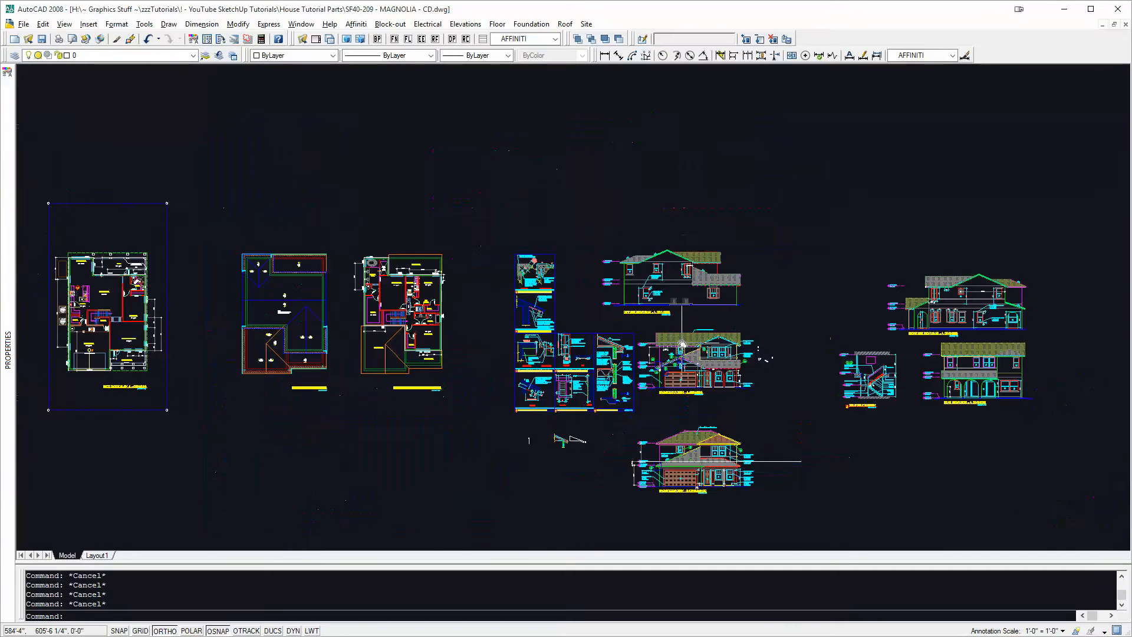
middle_drag(648, 307, 785, 328)
middle_drag(518, 336, 626, 357)
scroll(623, 355, up, 8)
middle_drag(838, 279, 779, 323)
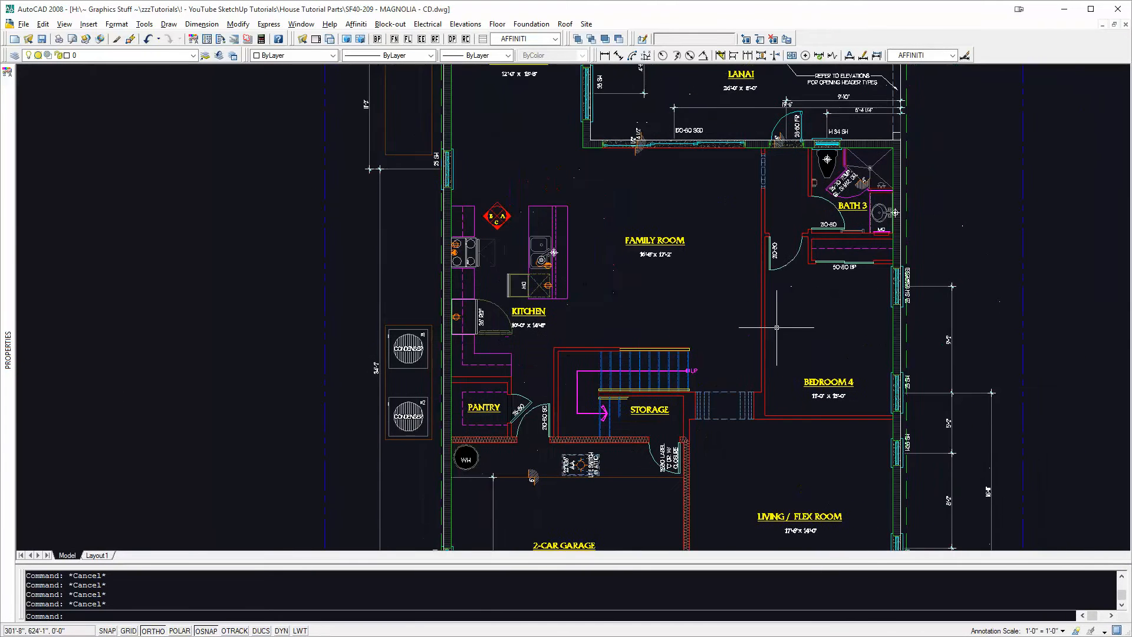
scroll(808, 329, down, 4)
scroll(630, 335, up, 3)
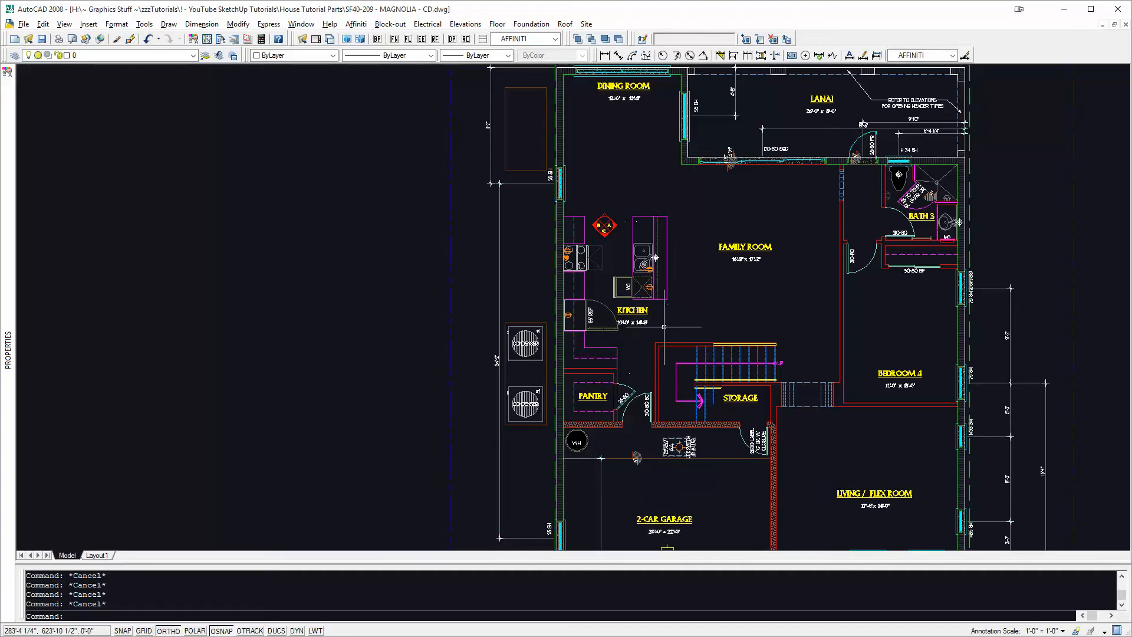
middle_drag(726, 393, 719, 426)
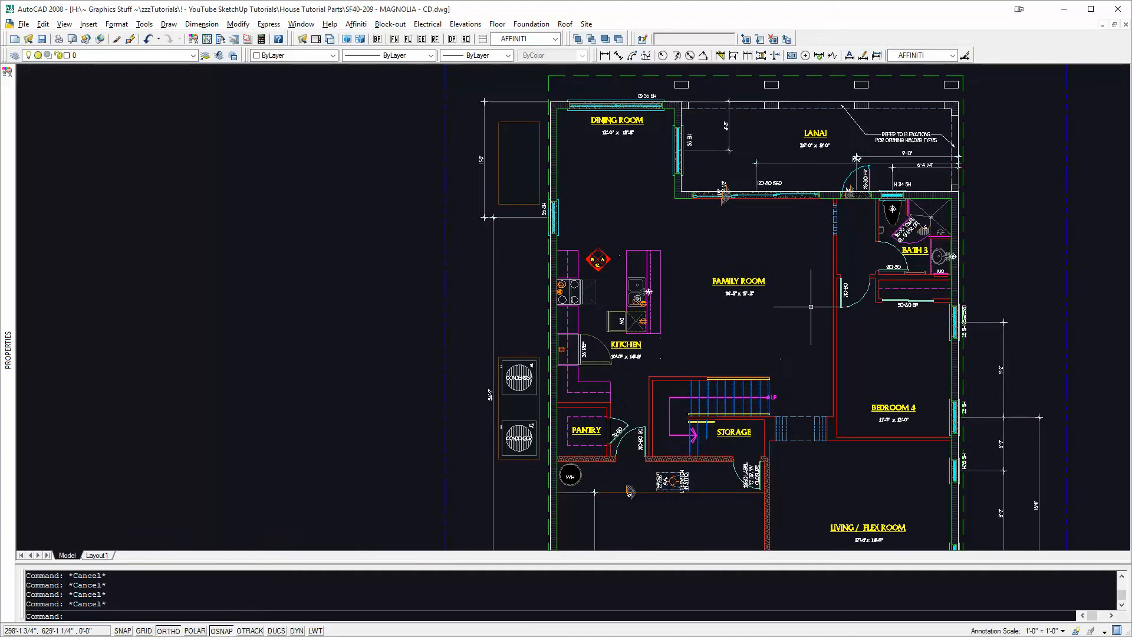
scroll(812, 307, up, 3)
middle_drag(841, 316, 816, 355)
Step: Try to draw a rectangle in the family room with 36,48 as the opposite corner and object snap off
text(re)
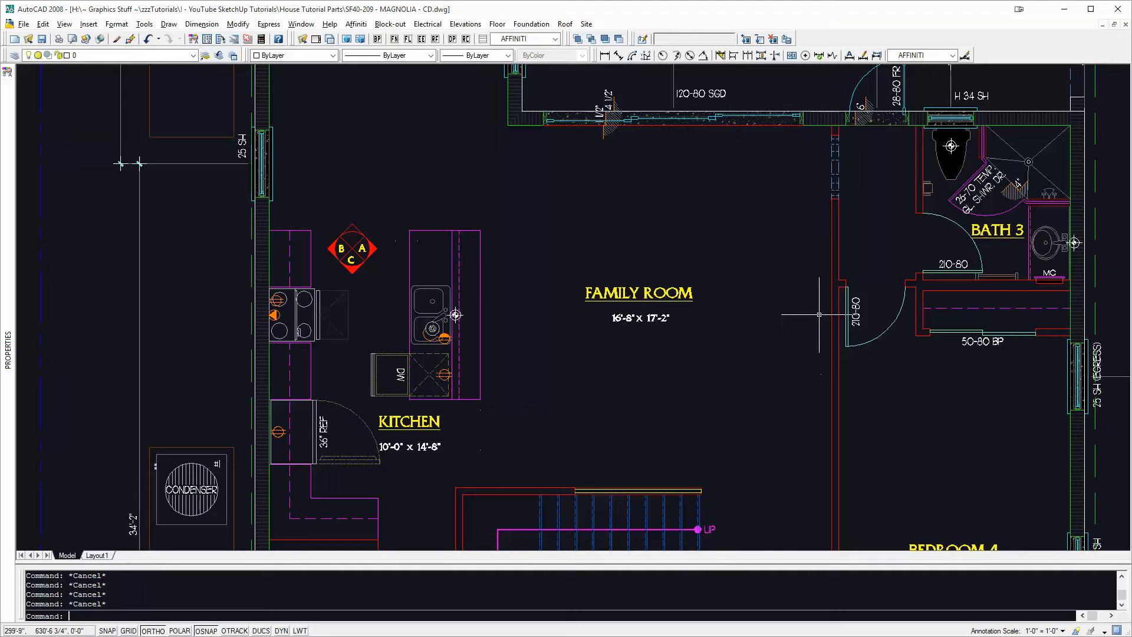
text(c)
key(Return)
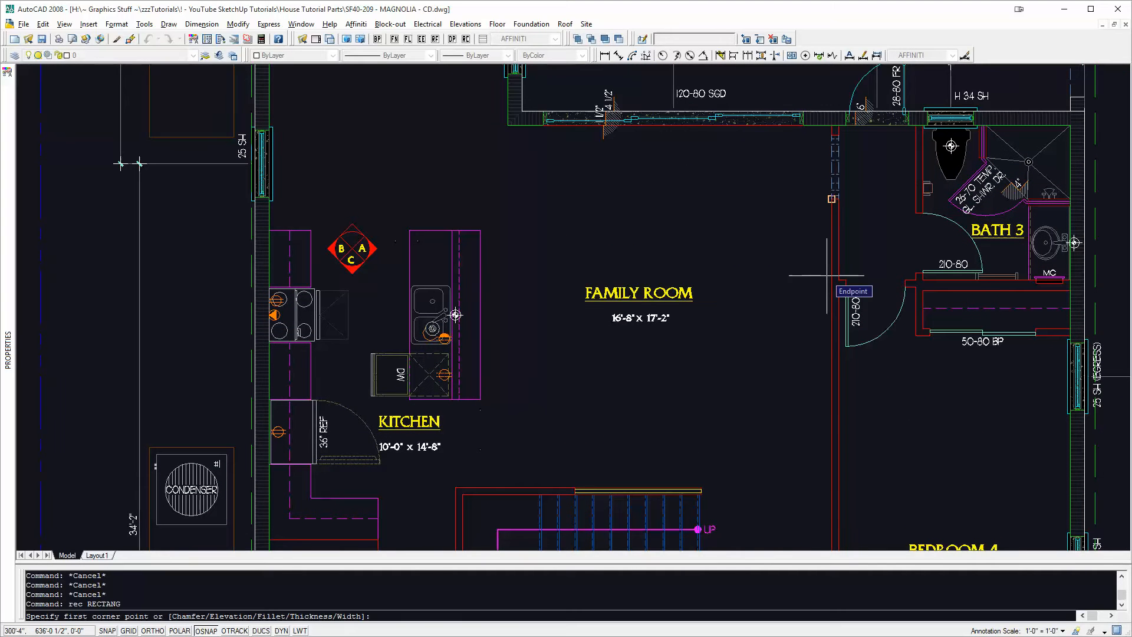
click(807, 273)
key(F3)
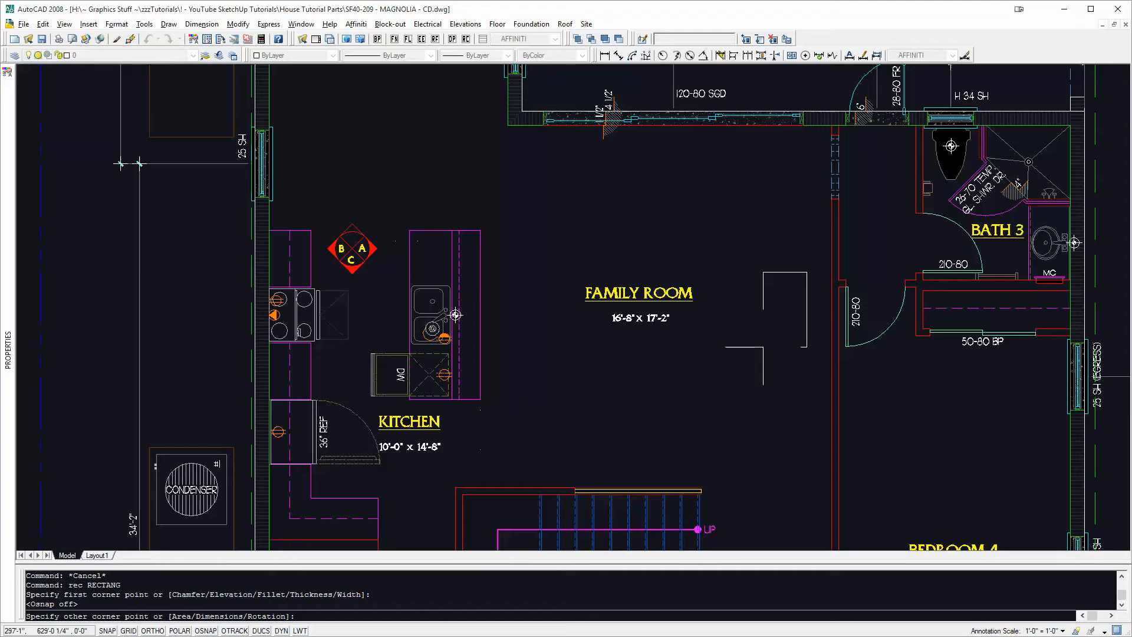
text(36,48)
key(Return)
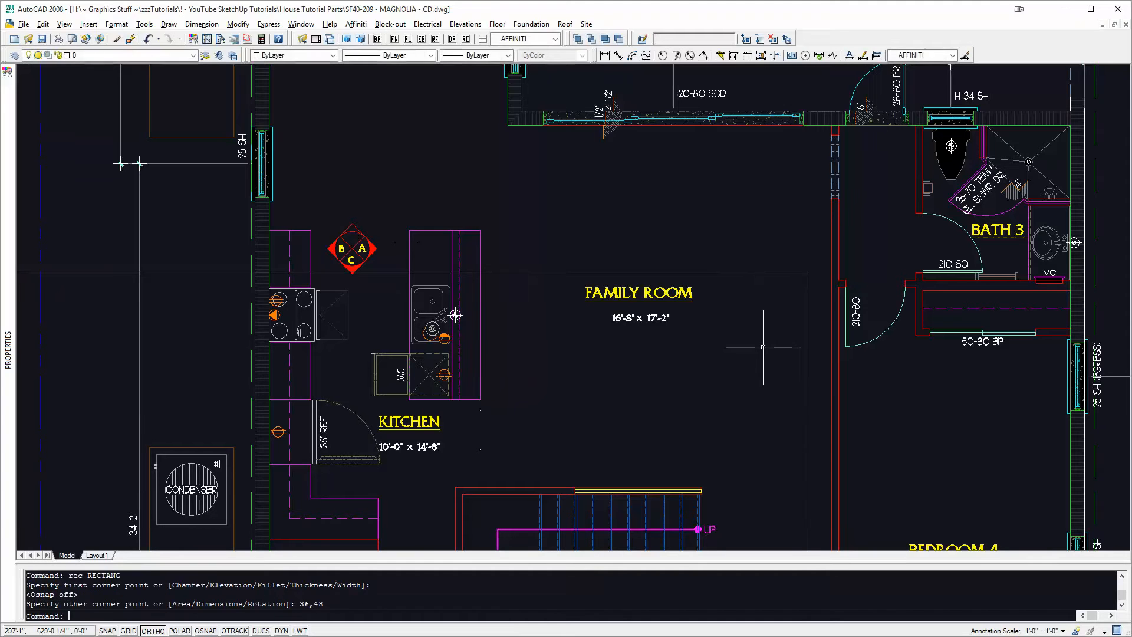
key(Return)
click(657, 362)
text(@36,4)
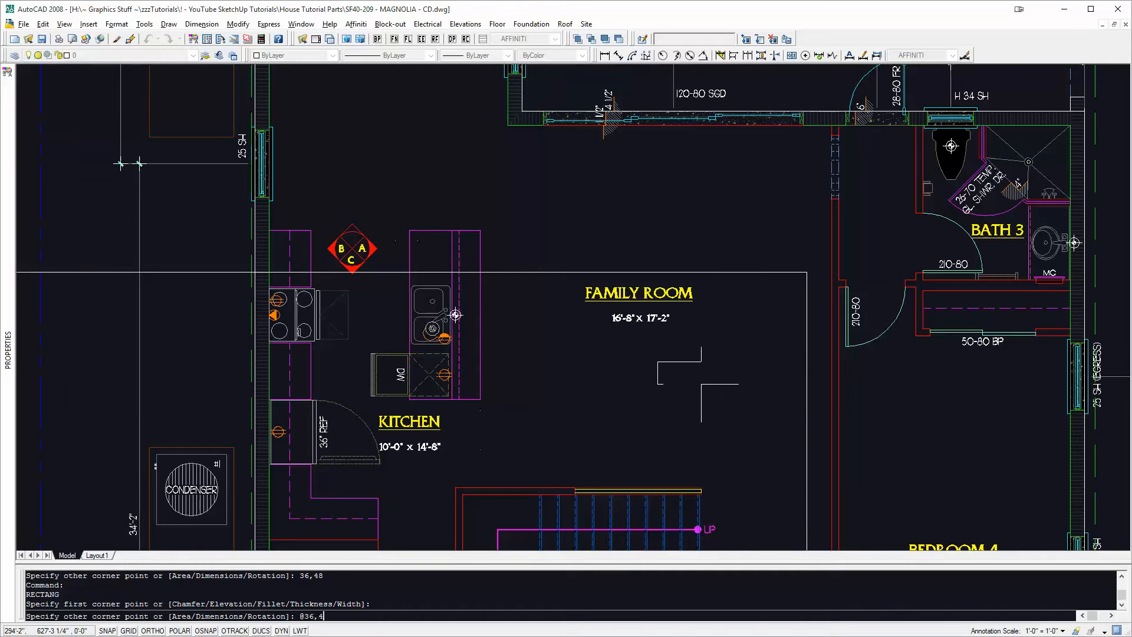
text(8)
key(Return)
Step: Erase the oversized rectangle that crosses the floor plan
key(Escape)
key(Escape)
key(Escape)
text(e)
click(818, 295)
click(781, 321)
key(space)
key(Escape)
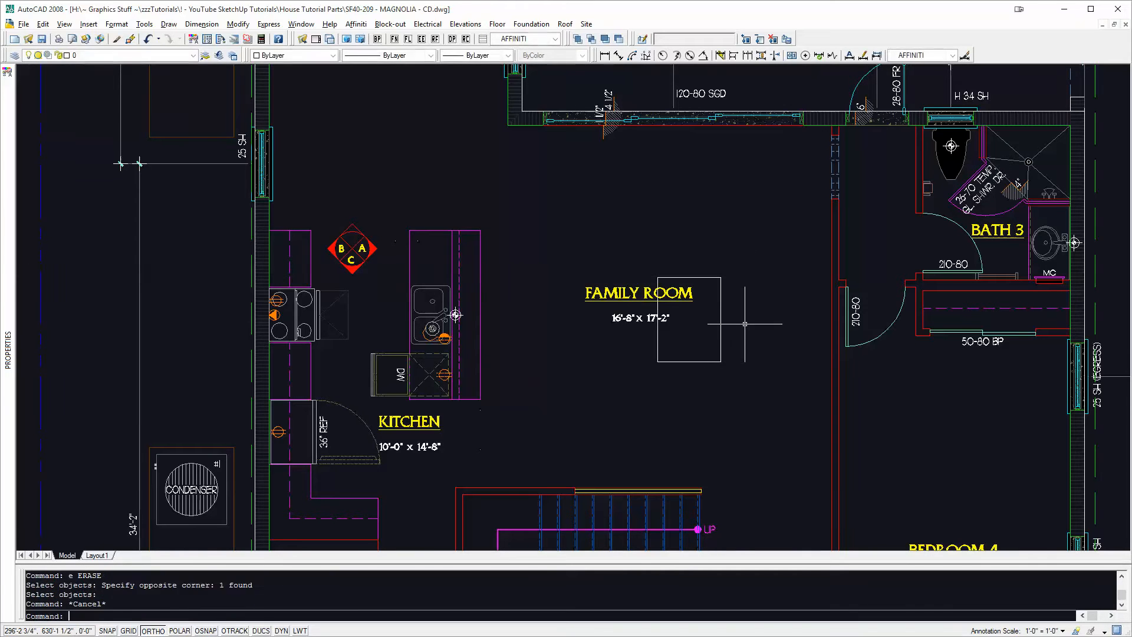
Step: Draw a horizontal line from the midpoint of the kitchen island's outer edge across the family room past the bedroom wall, with object snap on
key(Escape)
text(l)
key(Return)
key(Return)
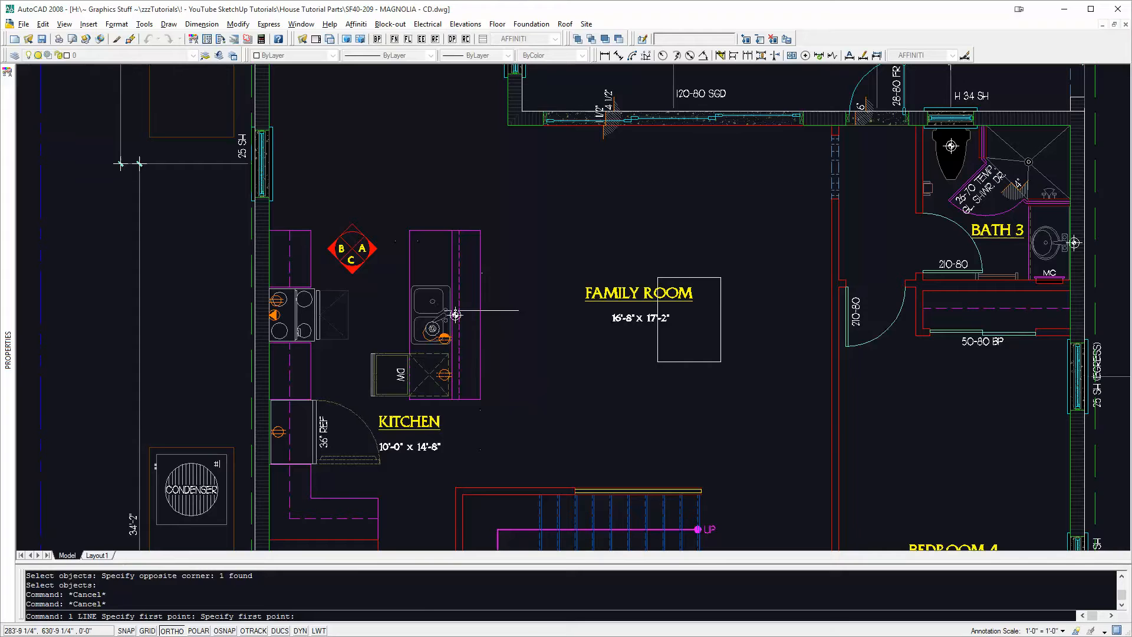
key(F3)
click(481, 314)
click(899, 433)
key(Escape)
key(Escape)
Step: Move the rectangle horizontally along the guide line until its side meets the family room face of the bedroom wall
scroll(768, 365, up, 4)
text(m)
click(669, 310)
click(502, 283)
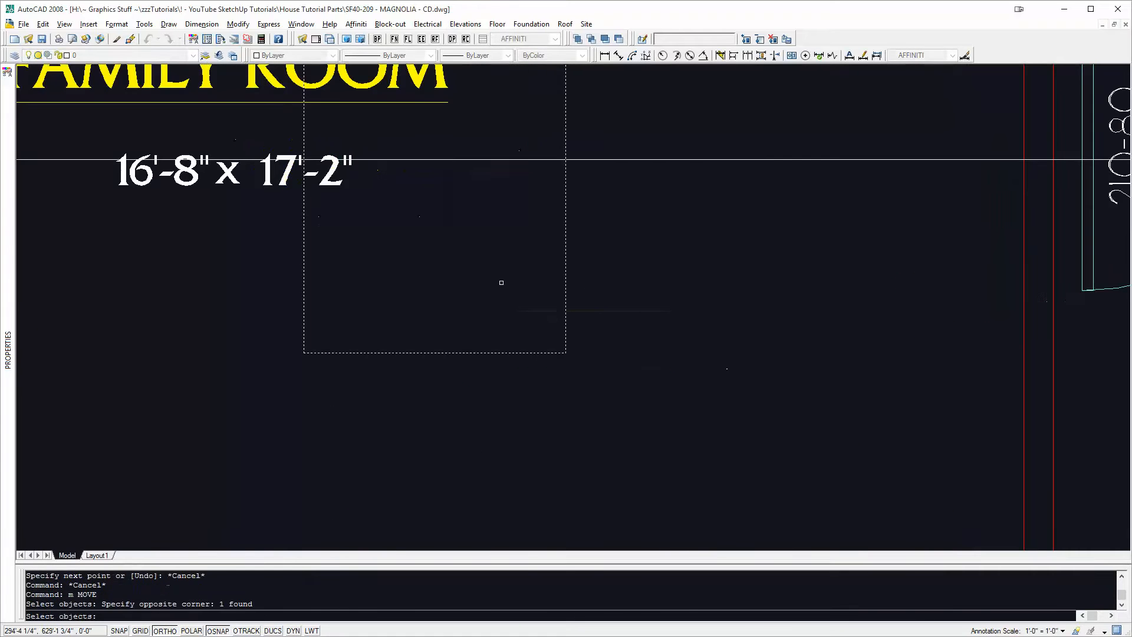
key(space)
click(566, 159)
click(1024, 158)
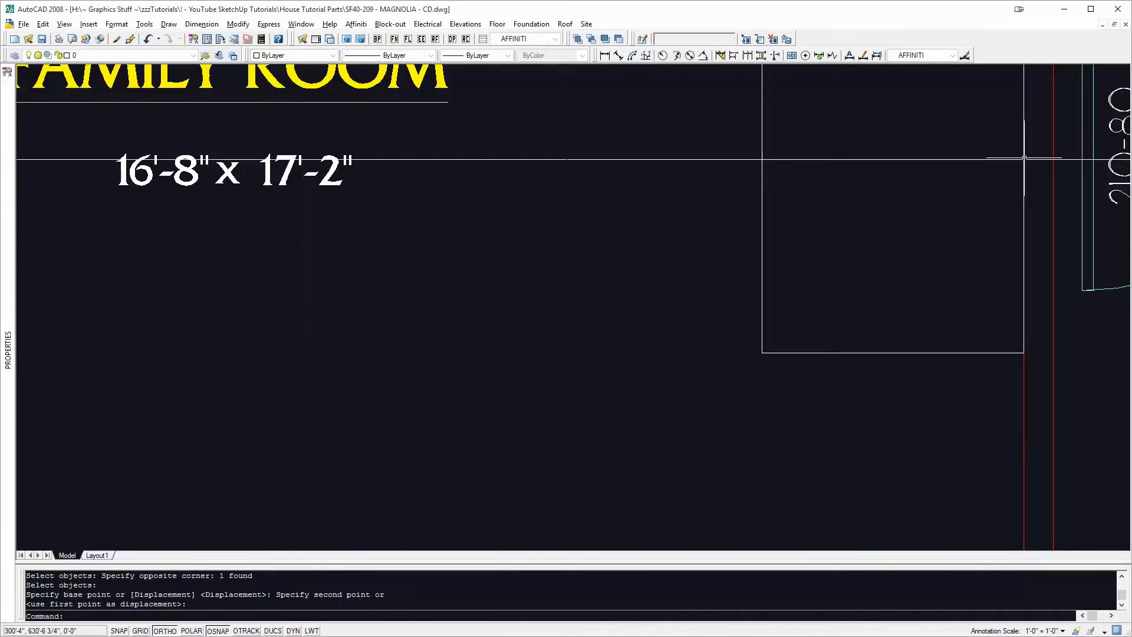
Step: Stretch the rectangle's side facing the family room 12 inches toward the wall
middle_drag(943, 260, 920, 409)
key(Escape)
text(s)
click(823, 532)
click(709, 92)
key(space)
click(652, 152)
text(12 )
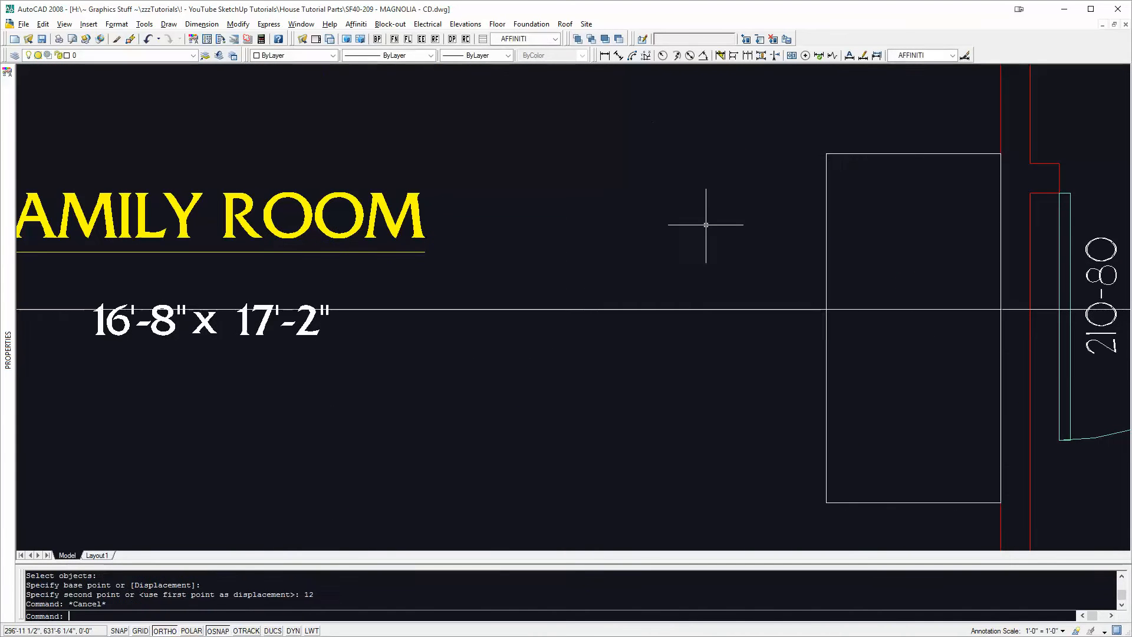
Step: Erase the horizontal guide line that runs across the family room through the chimney rectangle
text(e)
click(703, 251)
click(624, 377)
key(space)
scroll(729, 383, down, 4)
key(Escape)
middle_drag(814, 372, 566, 332)
key(Escape)
key(Escape)
scroll(701, 349, up, 3)
key(Escape)
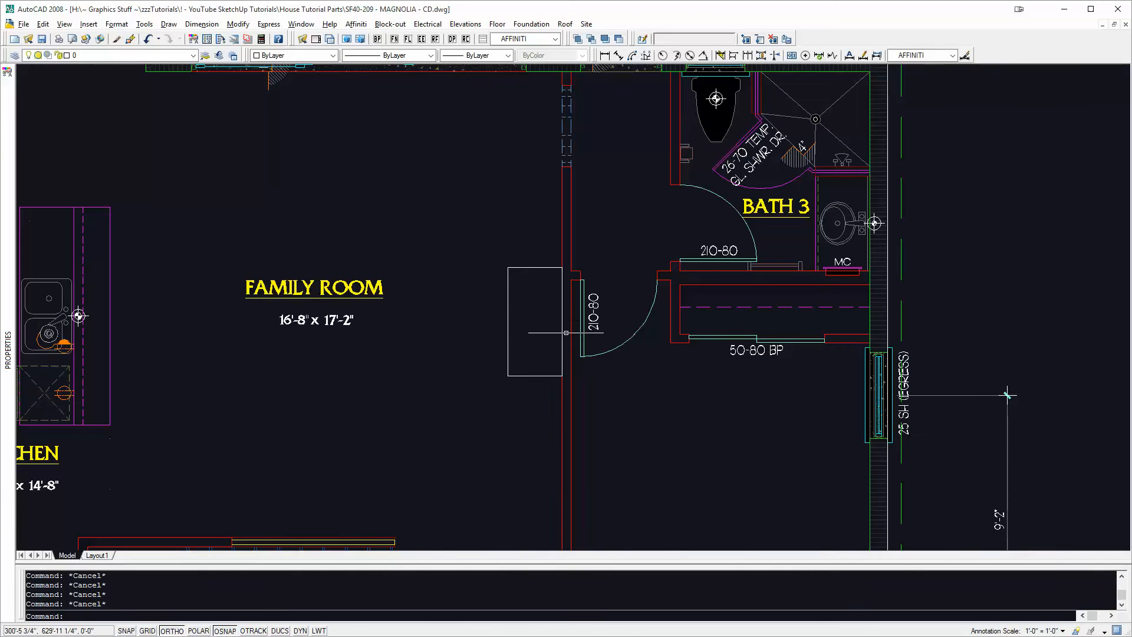
Step: Draw a diagonal line across the chimney rectangle between its opposite corners
text(l)
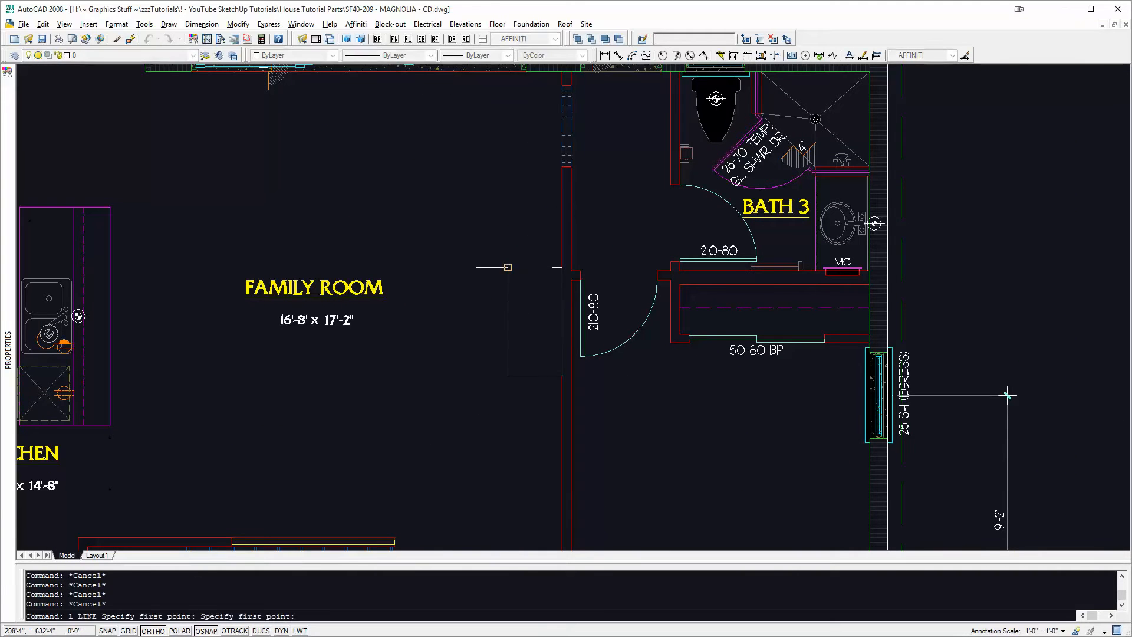
click(508, 267)
click(561, 376)
key(Escape)
middle_drag(616, 322, 614, 394)
key(Escape)
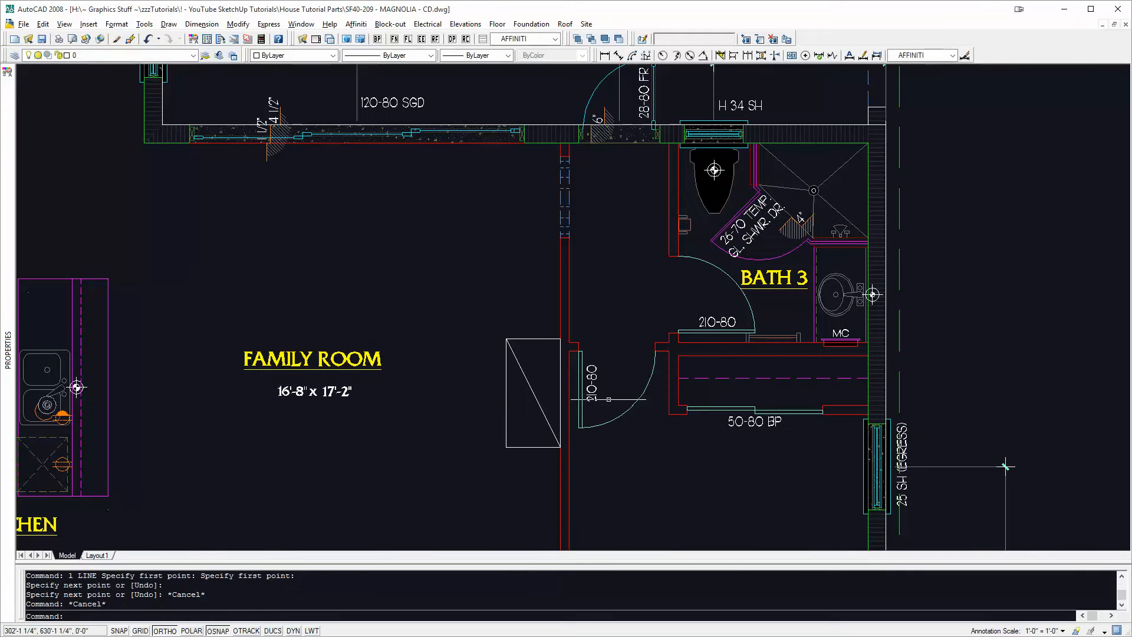
Step: Add a horizontal linear dimension from the midpoint of the chimney's diagonal to the outer face of the Bedroom 4 exterior wall
text(dli)
click(534, 393)
click(886, 393)
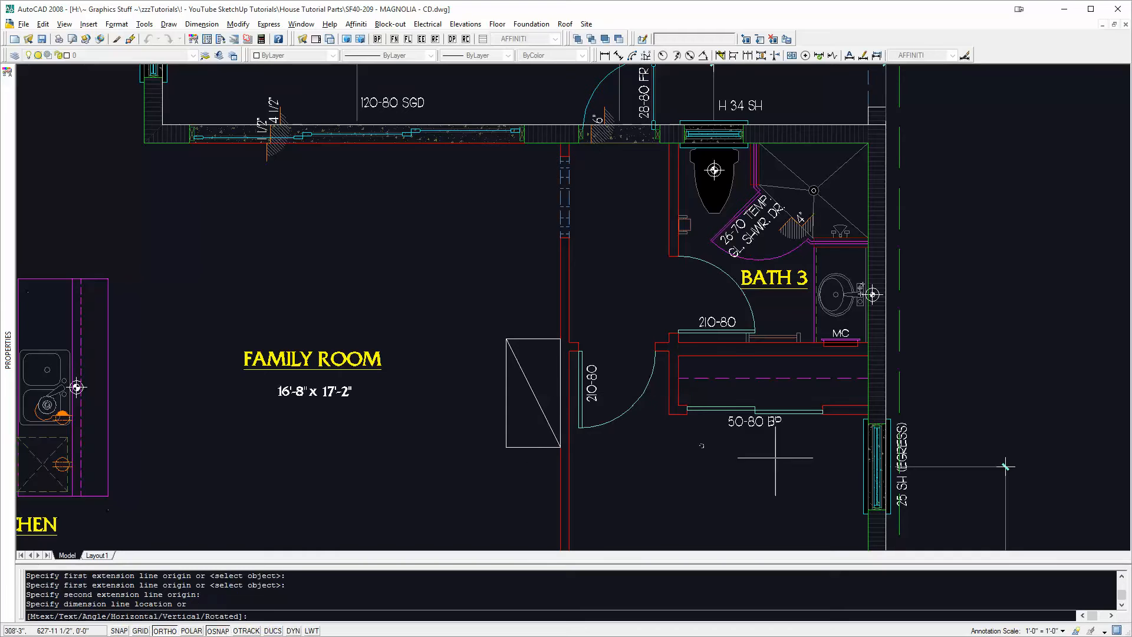
click(560, 475)
Step: Add a vertical linear dimension from the diagonal's midpoint to the outer face of the exterior wall behind the family room
key(Return)
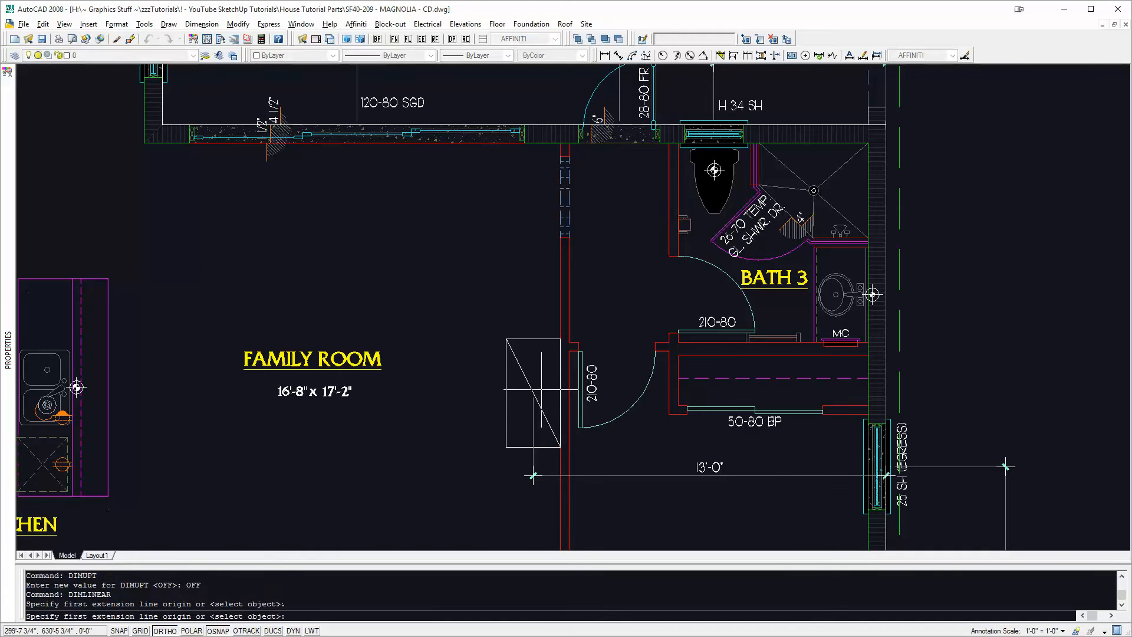
click(533, 393)
click(886, 129)
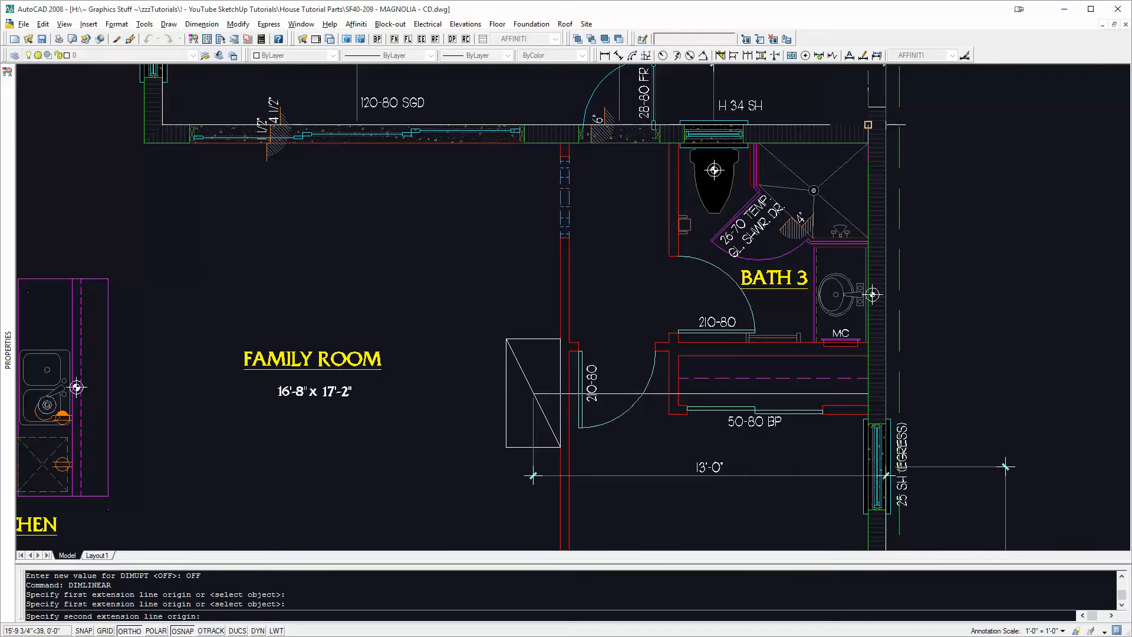
scroll(846, 132, up, 8)
scroll(842, 135, down, 7)
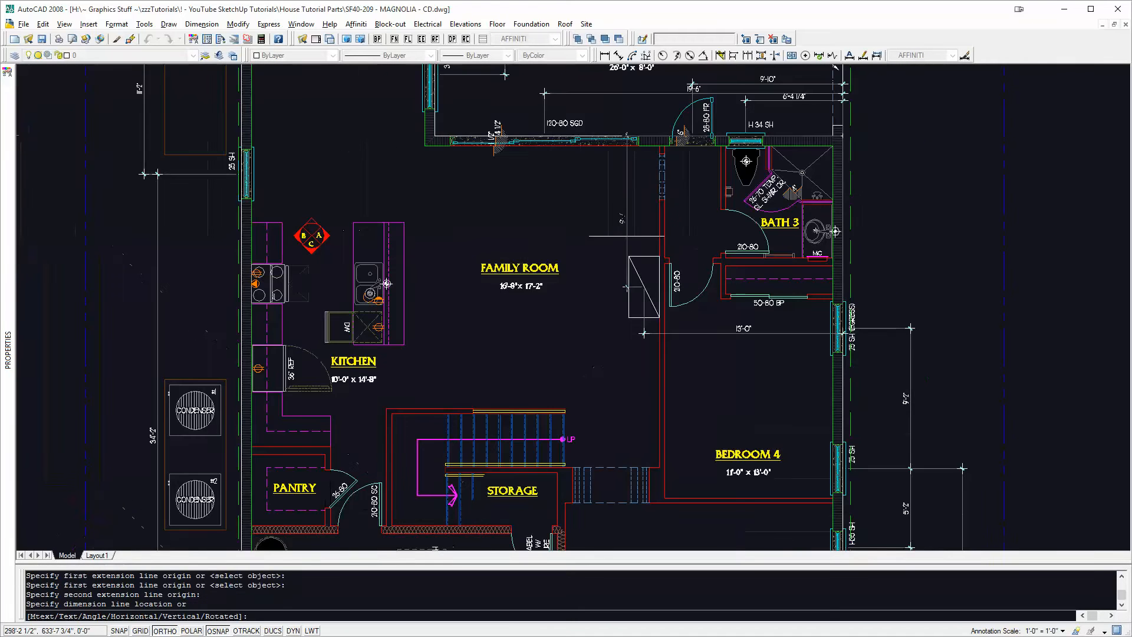
click(611, 204)
scroll(603, 203, up, 4)
scroll(708, 237, down, 4)
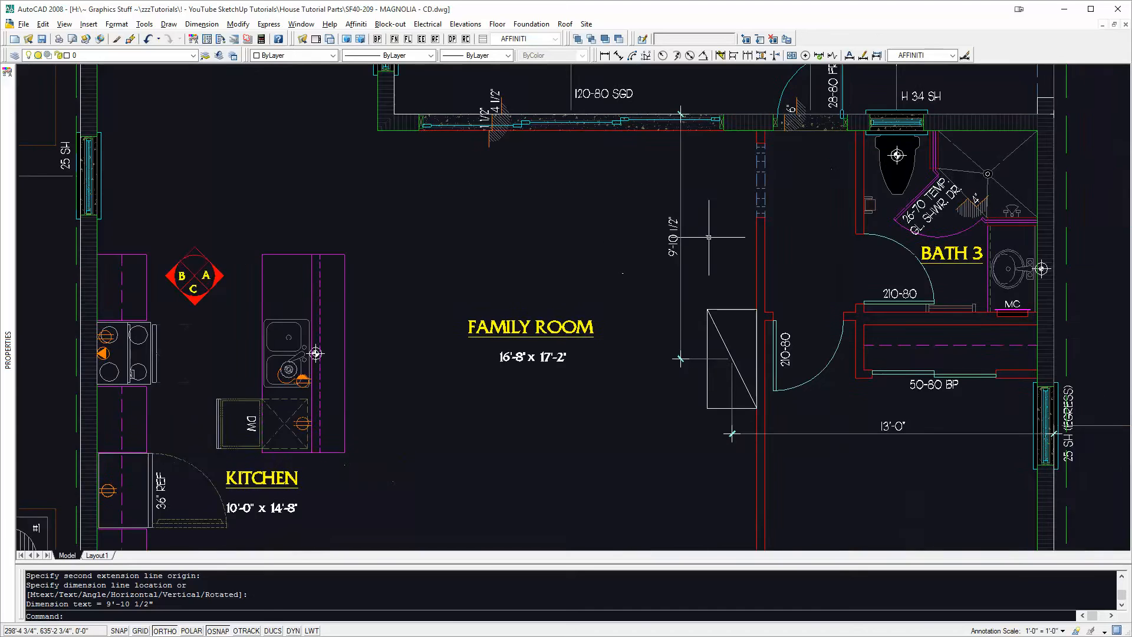
scroll(707, 259, up, 1)
scroll(855, 326, down, 2)
middle_drag(514, 354, 411, 348)
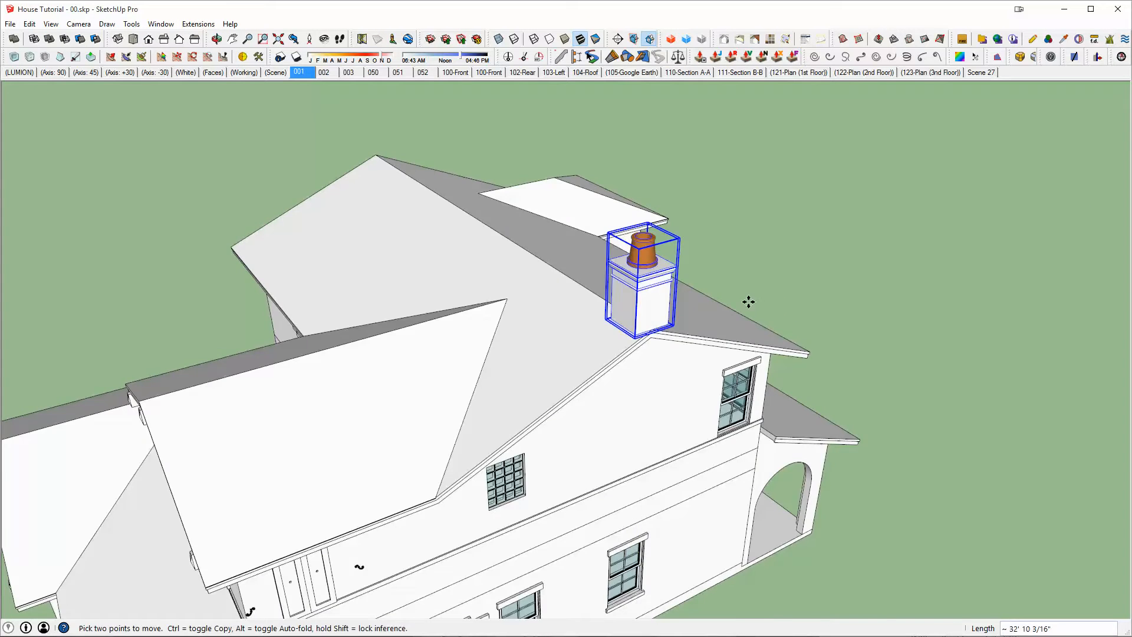
Step: In SketchUp, align the chimney with the gable-end side wall and move it 13' inward from that wall
mouse_move(748, 301)
middle_down()
mouse_move(566, 328)
mouse_move(475, 313)
mouse_move(308, 321)
mouse_move(293, 278)
middle_up()
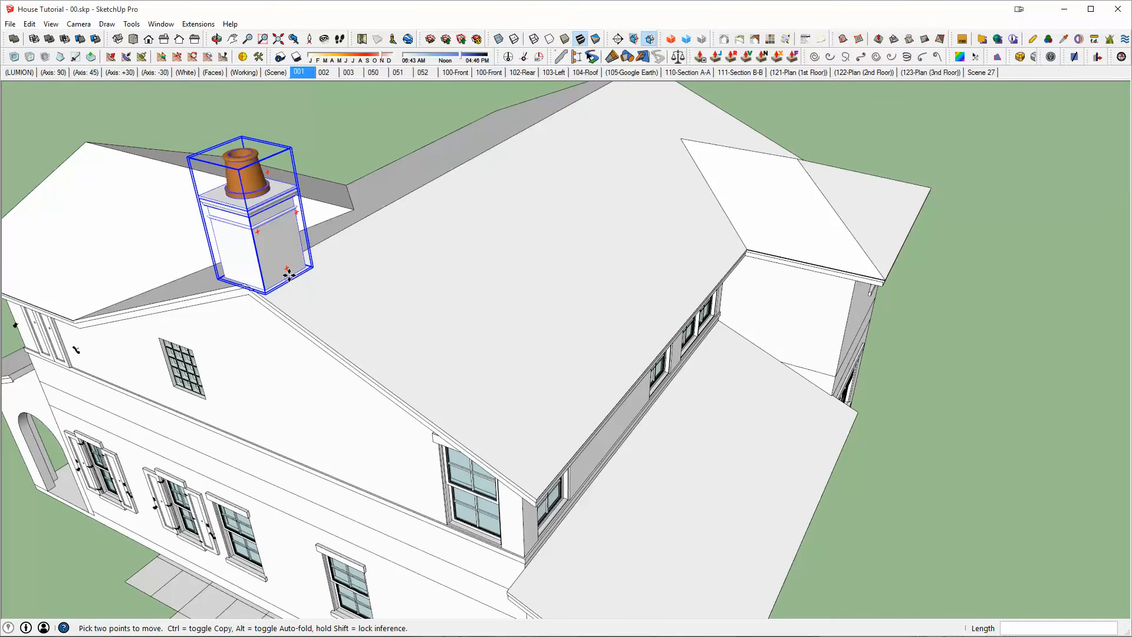
shift+middle_drag(465, 333, 495, 143)
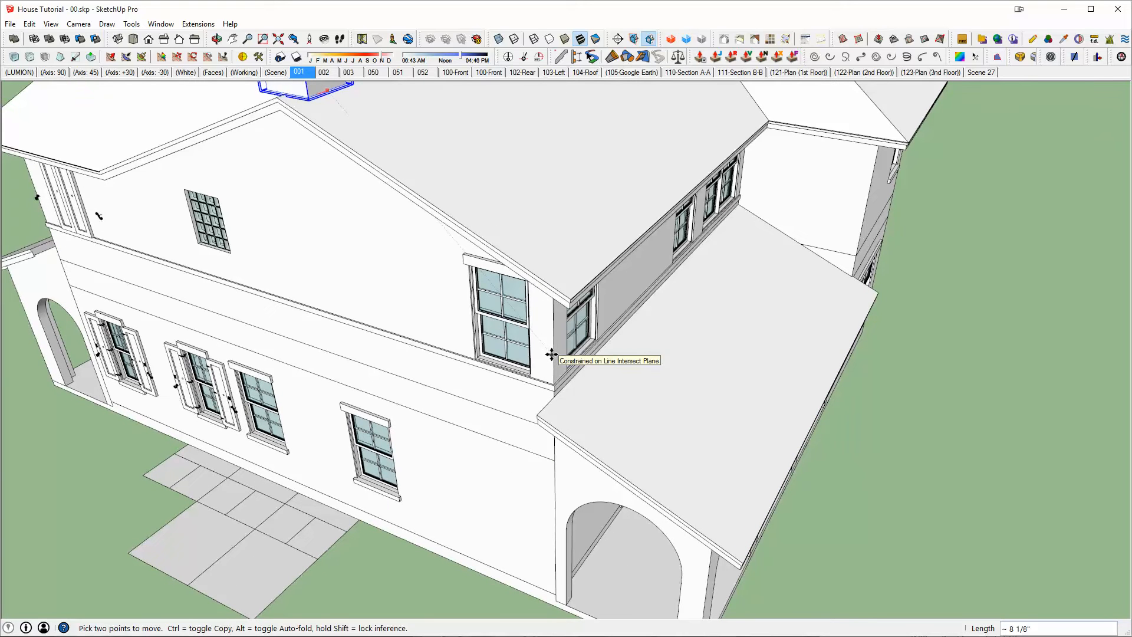
middle_drag(551, 354, 488, 362)
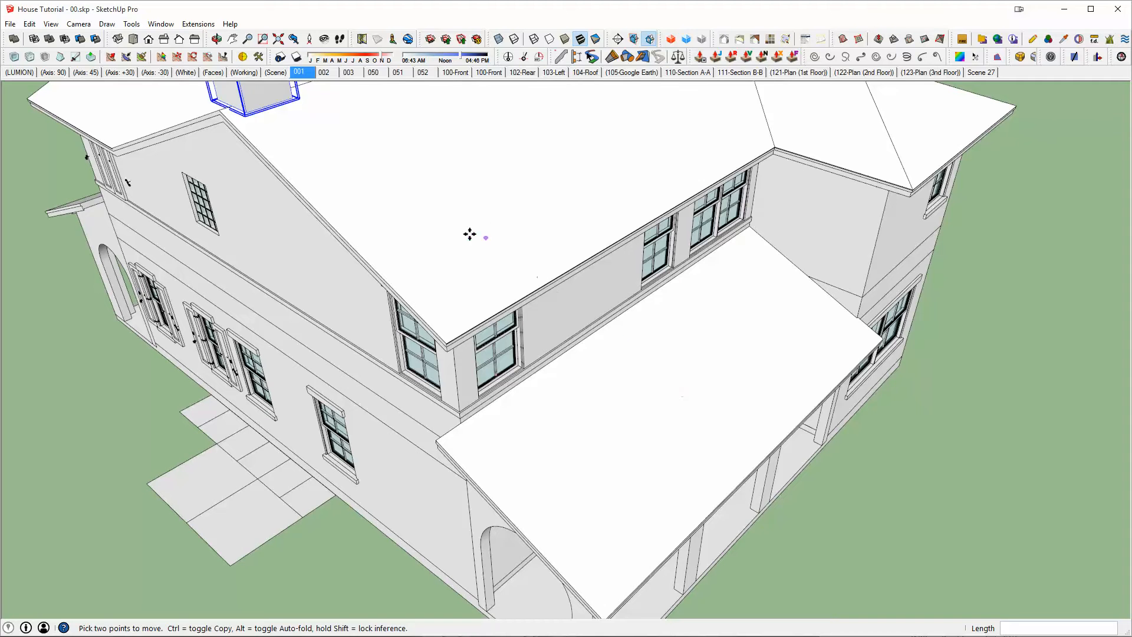
click(469, 234)
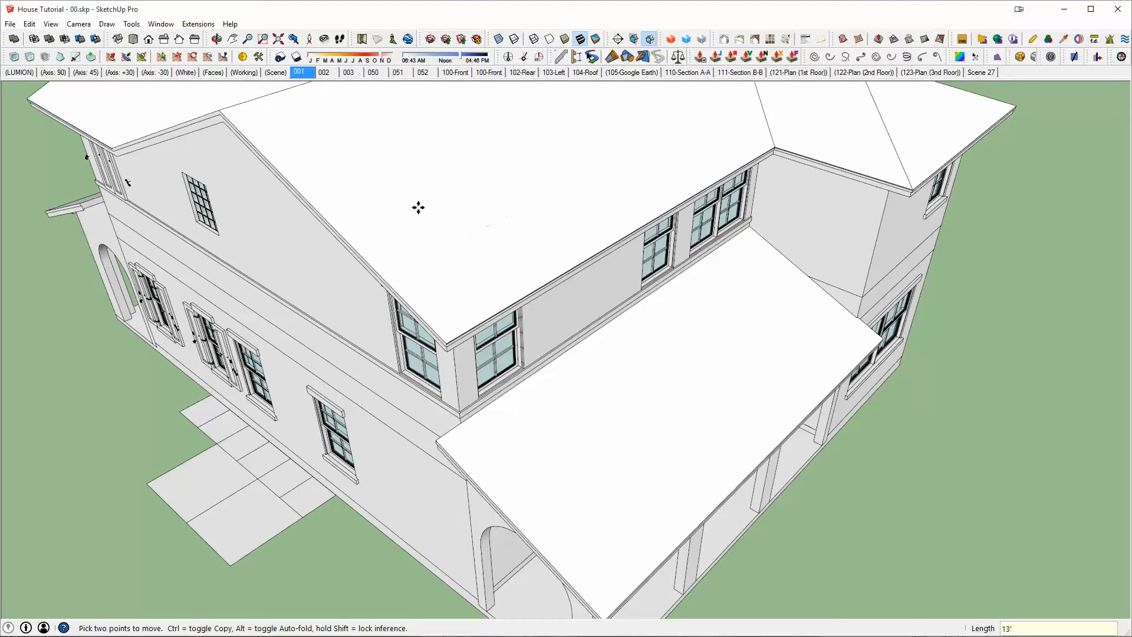
middle_drag(417, 208, 597, 160)
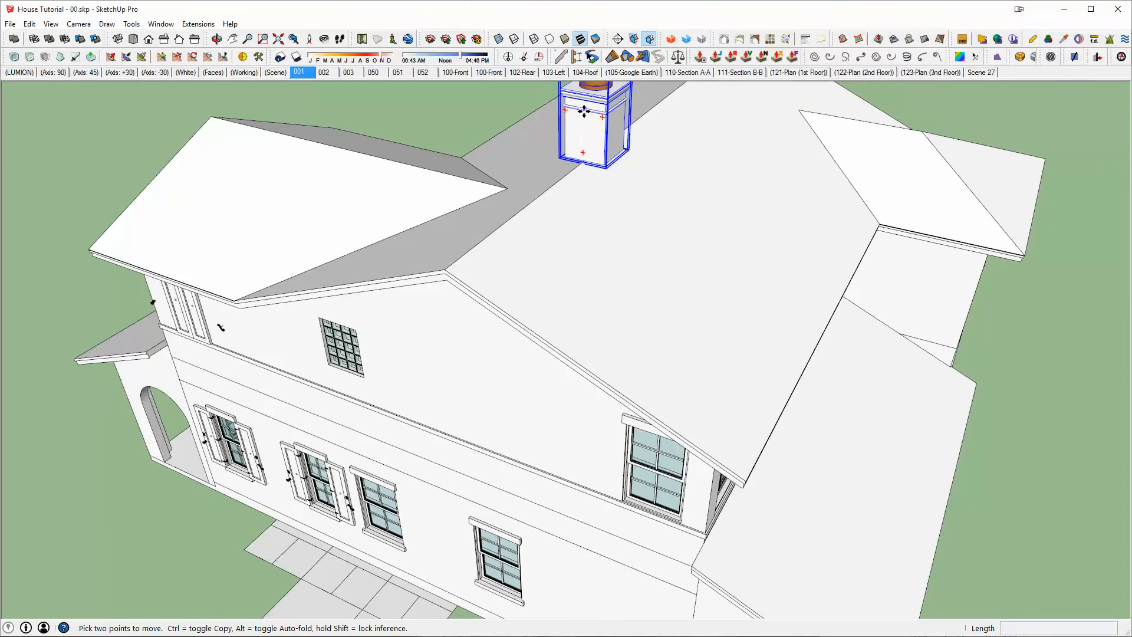
Step: Align the chimney with the rear wall above the covered porch and move it 9'-10 1/2" inward
middle_drag(529, 392, 618, 315)
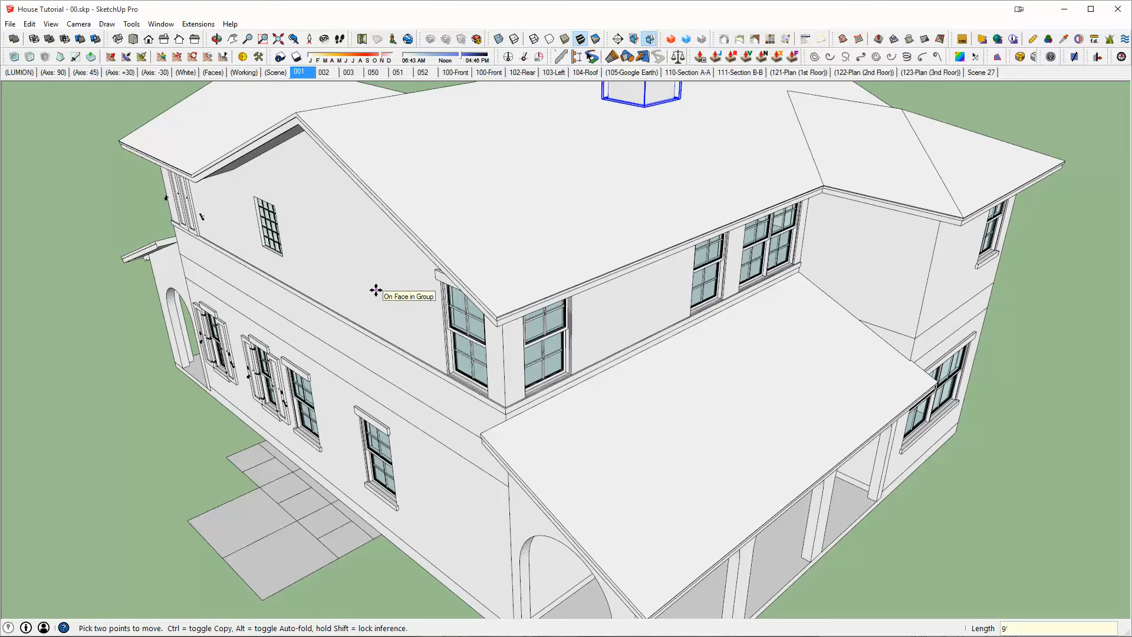
shift+middle_drag(547, 251, 586, 528)
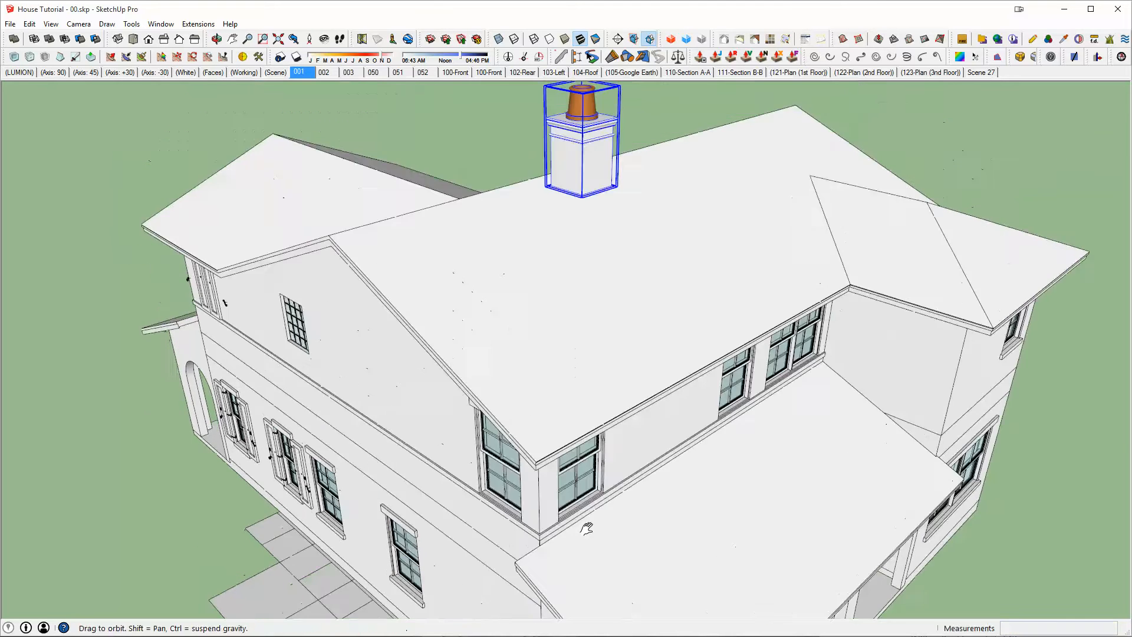
Step: Move the chimney vertically to align its top with the base of the side wall, and raise it back above the roof
scroll(611, 295, up, 2)
middle_drag(613, 293, 759, 219)
scroll(759, 219, up, 2)
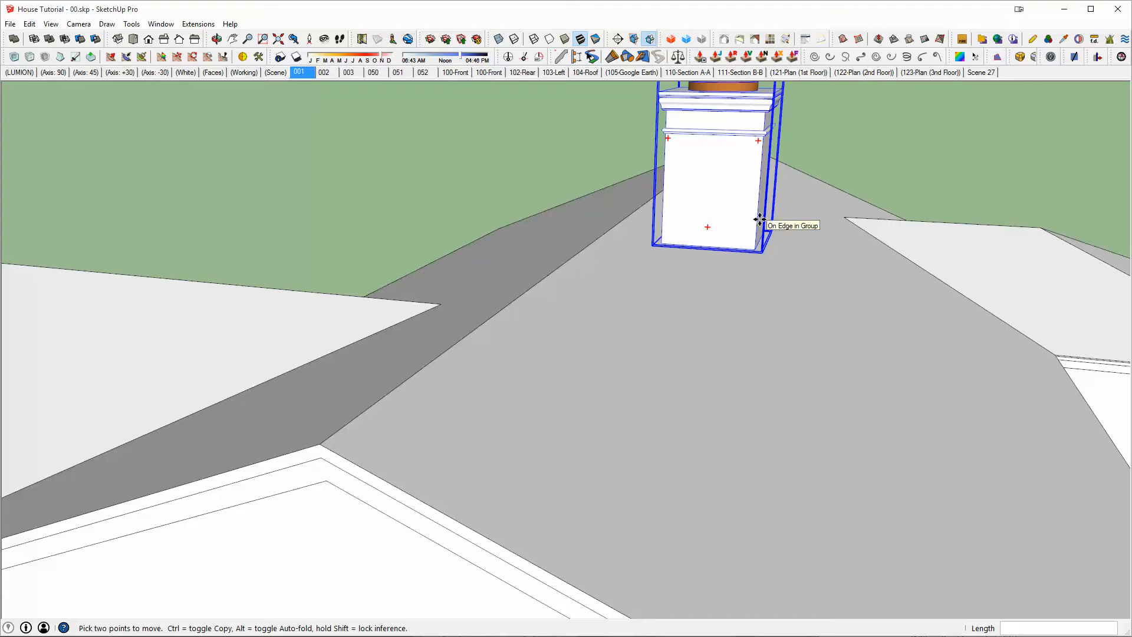
scroll(660, 91, up, 1)
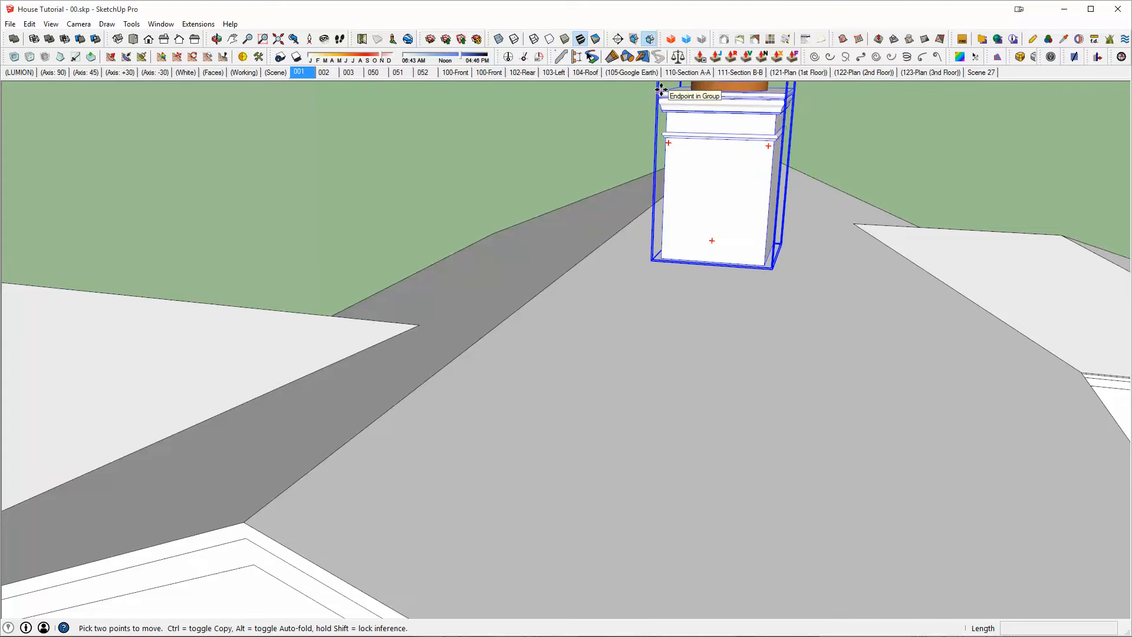
click(661, 90)
scroll(662, 120, down, 4)
shift+middle_drag(632, 192, 525, 105)
scroll(524, 105, down, 4)
shift+middle_drag(768, 361, 759, 147)
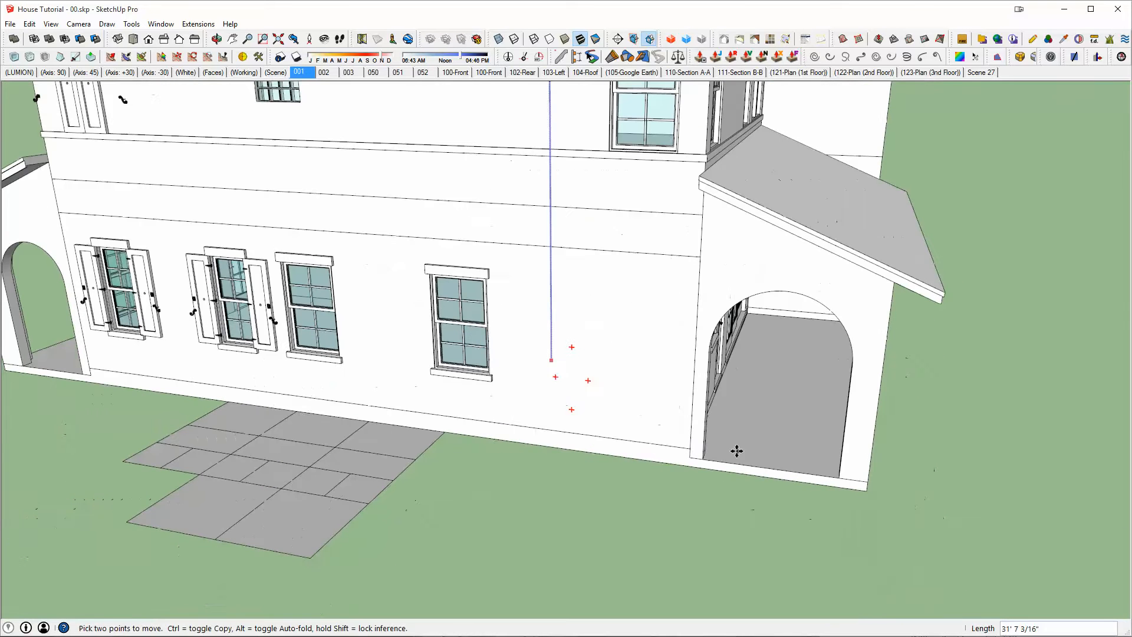
click(688, 447)
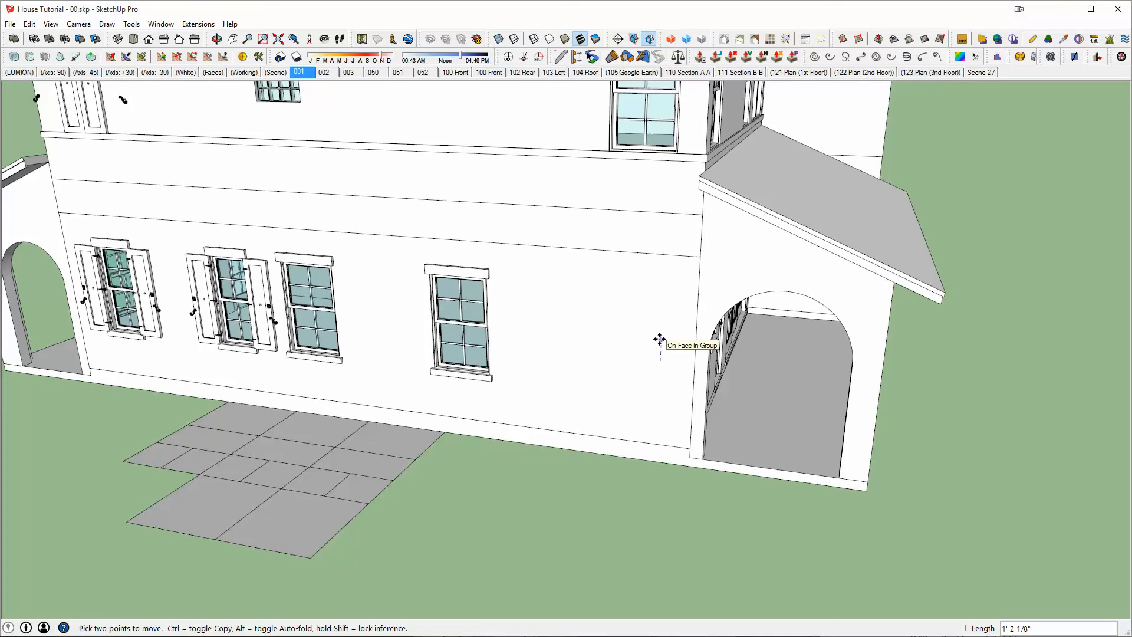
scroll(677, 339, down, 2)
shift+middle_drag(701, 295, 715, 613)
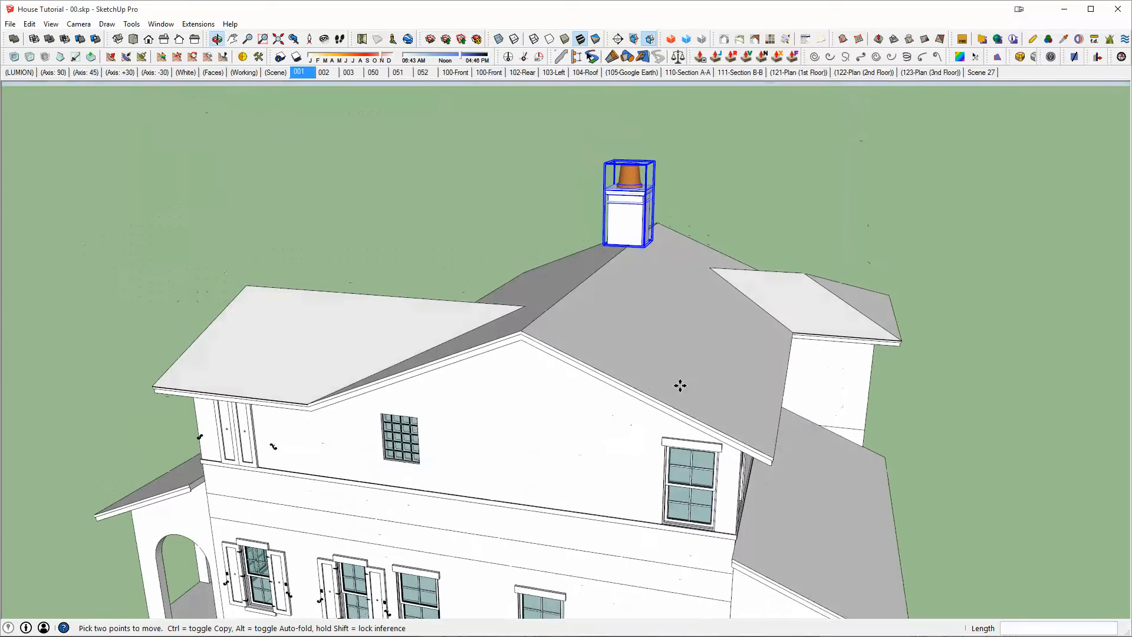
Step: Lower the chimney along the blue axis until its cap is level with the roof ridge, and raise it 24 inches
scroll(680, 387, up, 2)
middle_drag(680, 387, 563, 245)
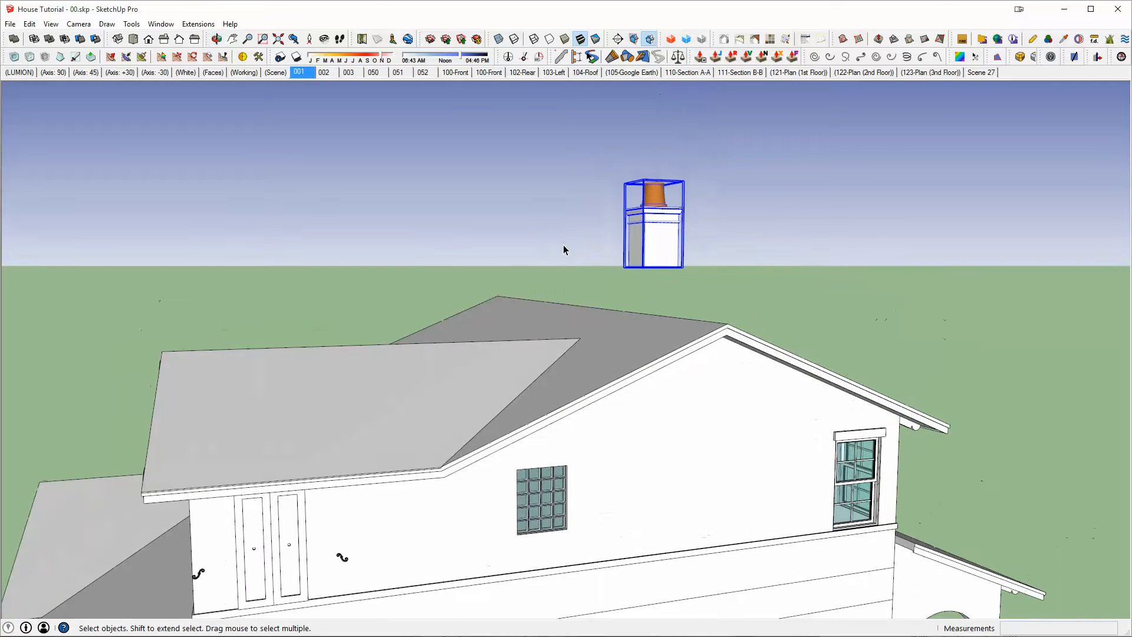
scroll(650, 242, up, 3)
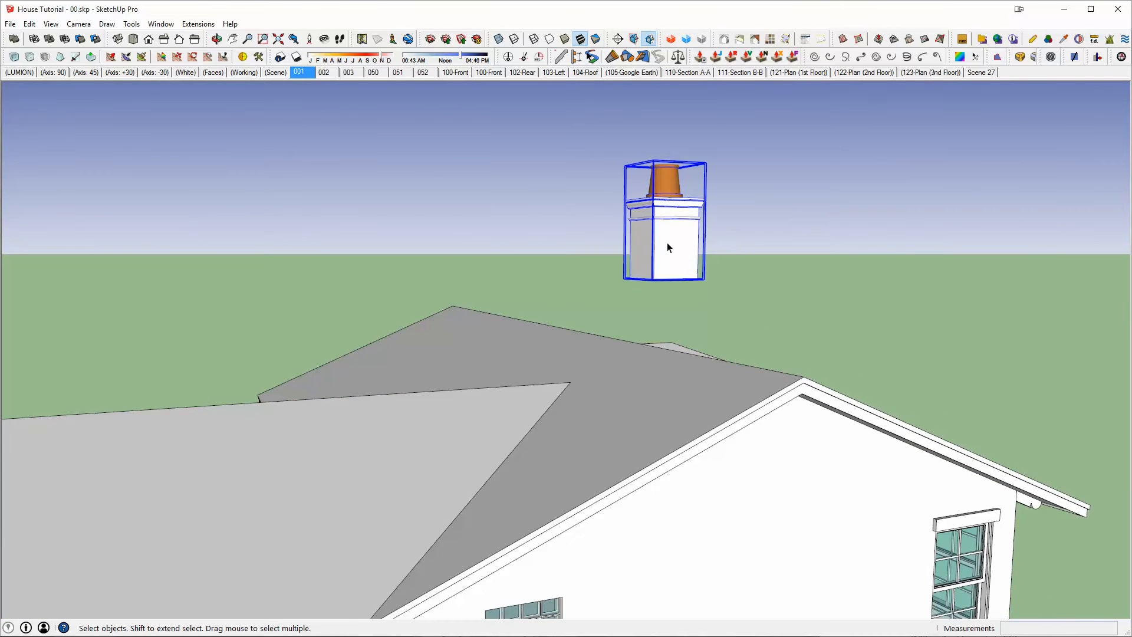
scroll(673, 218, up, 3)
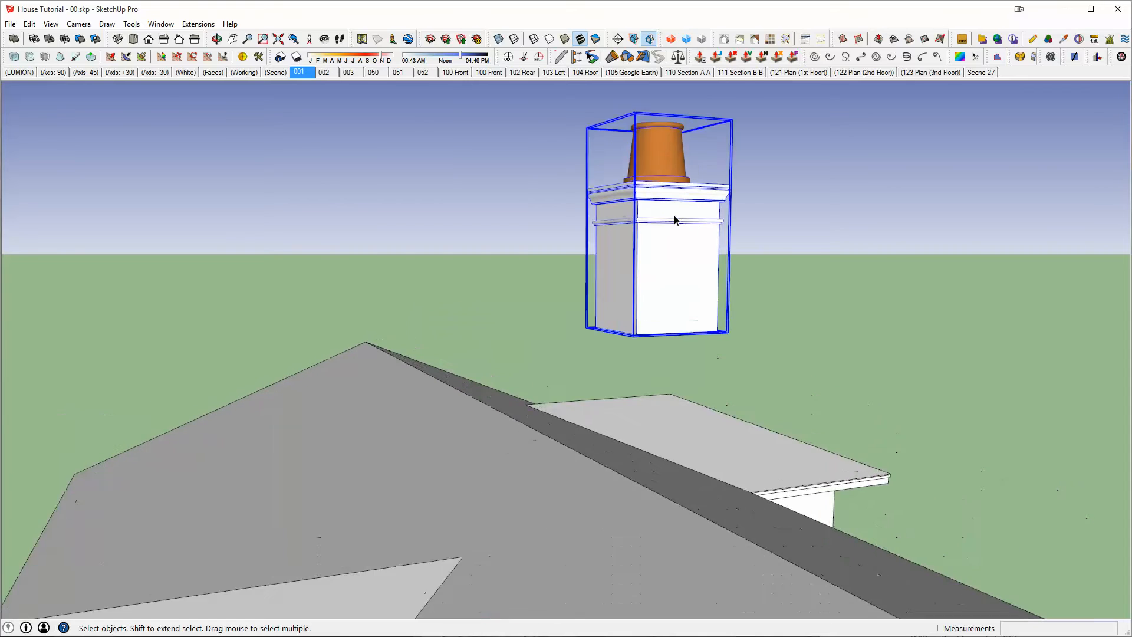
key(m)
scroll(743, 200, down, 2)
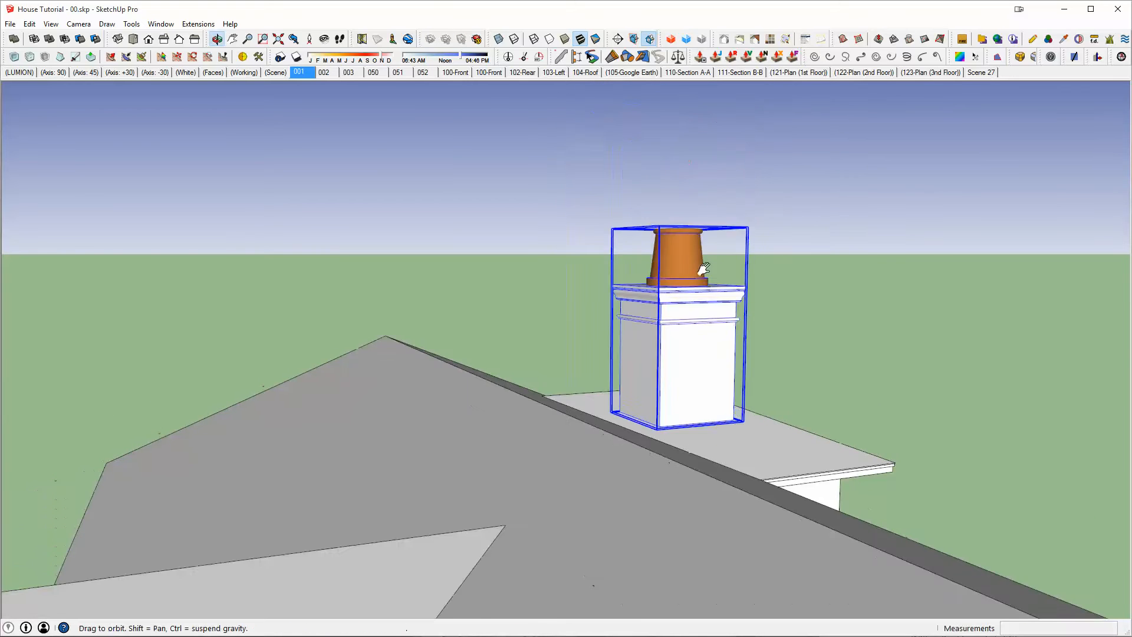
shift+middle_drag(702, 265, 635, 121)
click(909, 321)
click(740, 326)
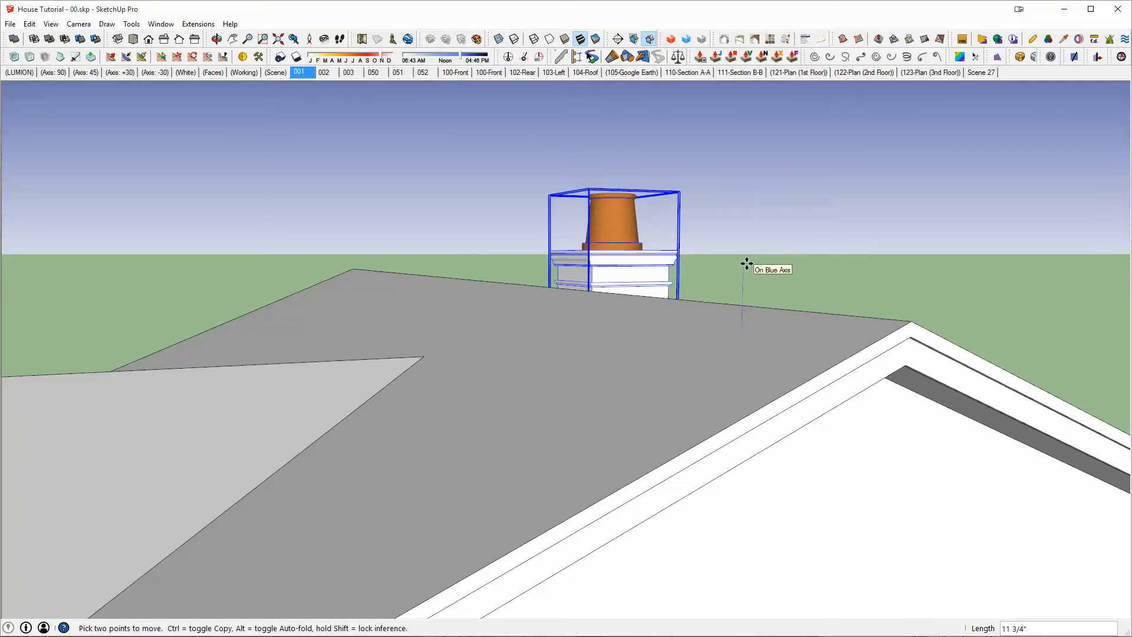
text(24)
key(Return)
Step: Raise the chimney another 12 inches along the blue axis
middle_drag(807, 345, 583, 320)
text(12)
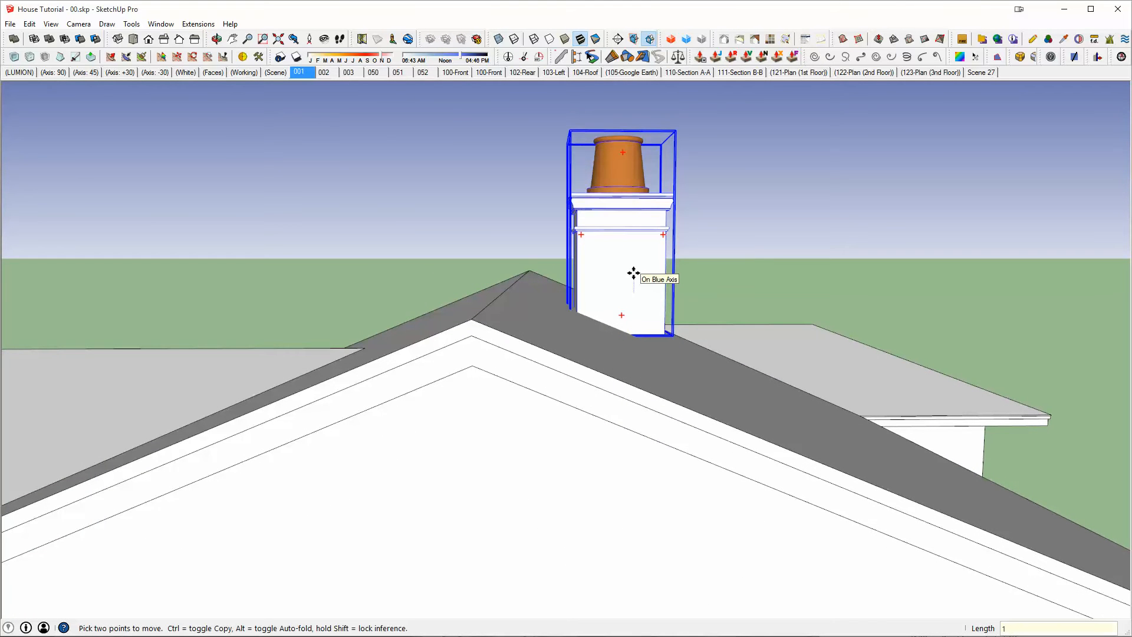
key(Return)
middle_drag(576, 297, 646, 304)
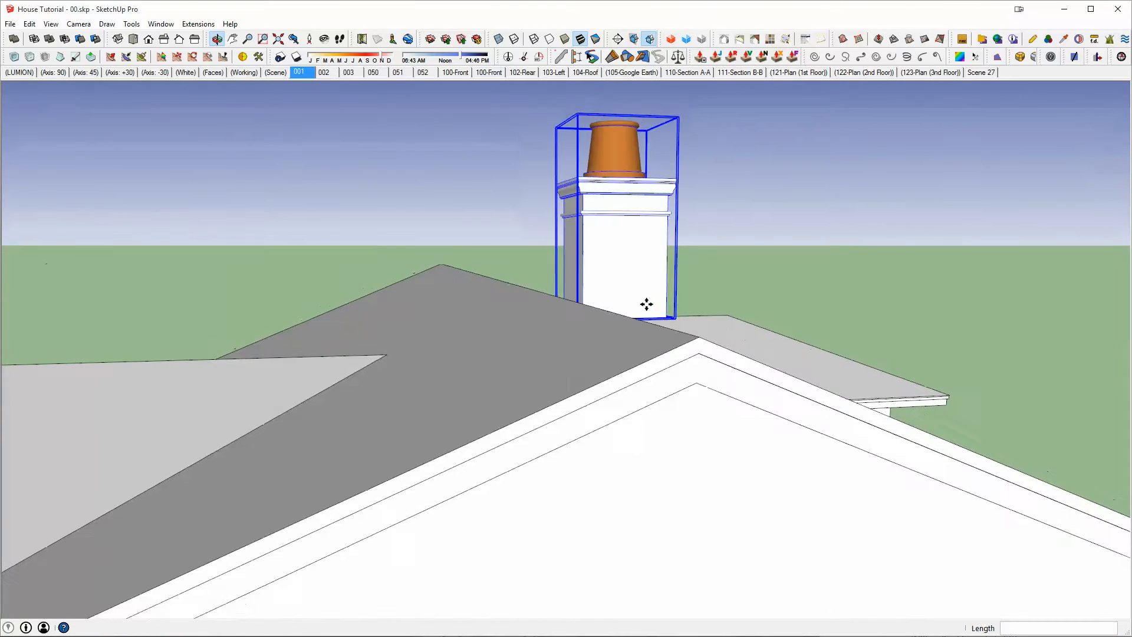
Step: Examine the chimney's height and position on the roof from several sides of the house
scroll(594, 331, down, 4)
middle_drag(594, 330, 879, 270)
scroll(690, 333, down, 6)
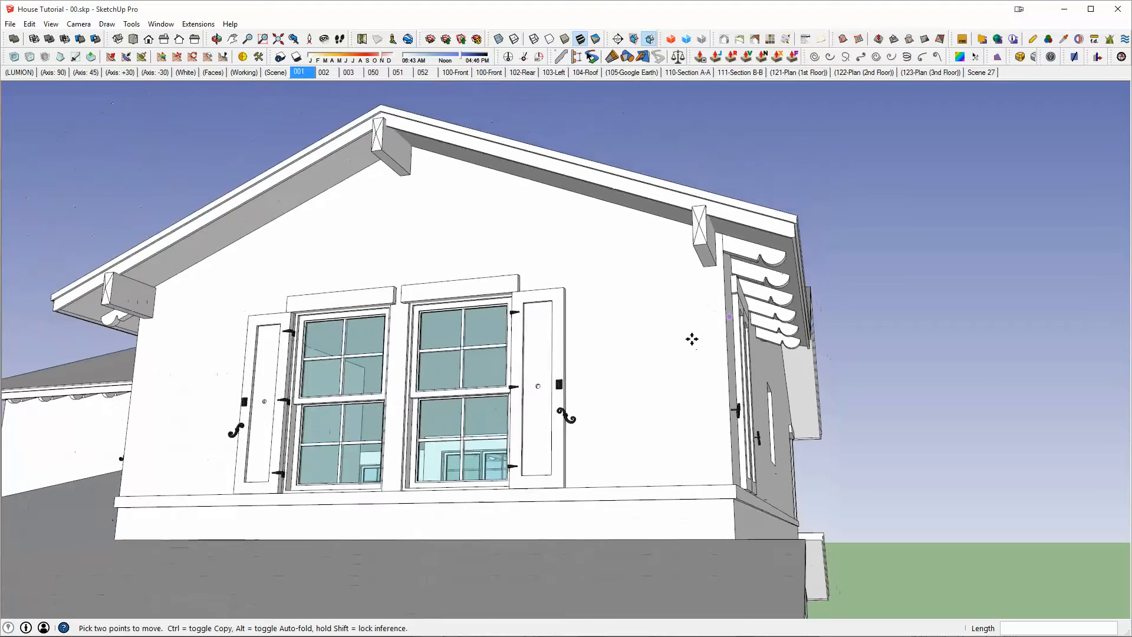
key(space)
scroll(696, 330, down, 1)
middle_drag(695, 331, 596, 406)
scroll(632, 396, down, 5)
scroll(670, 327, up, 8)
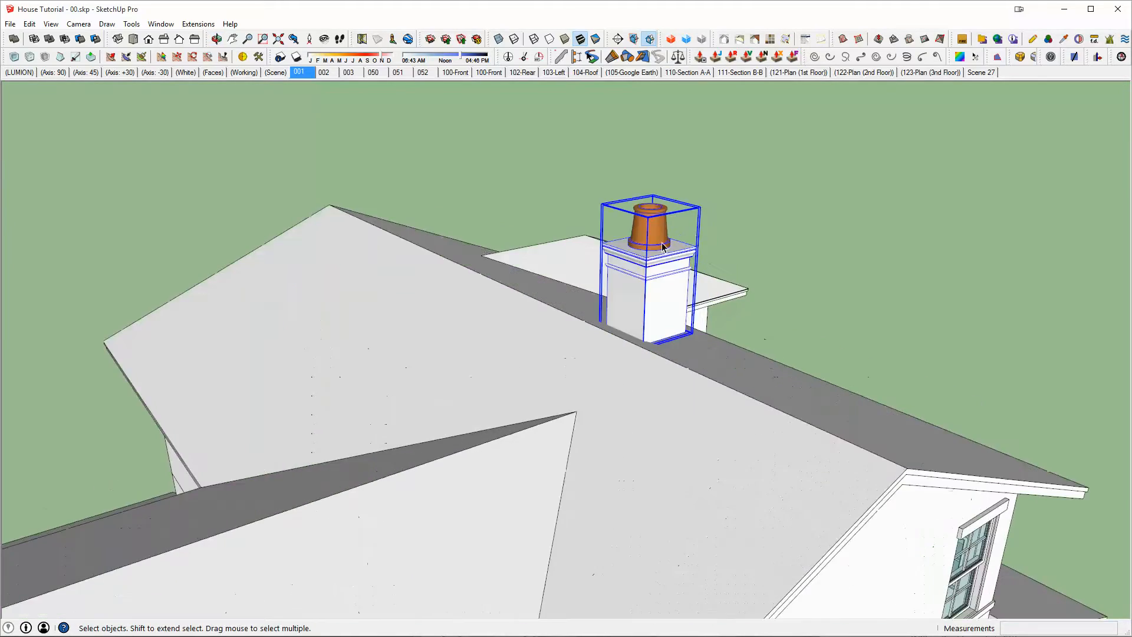
middle_drag(695, 306, 646, 301)
right_click(690, 359)
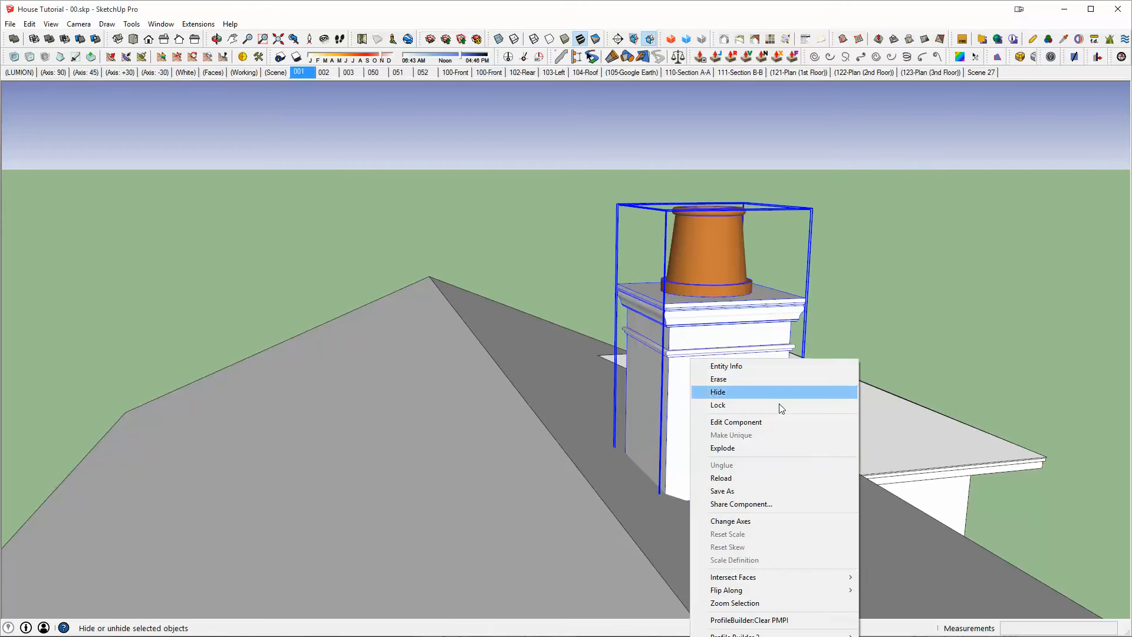
click(743, 282)
middle_drag(744, 282, 631, 334)
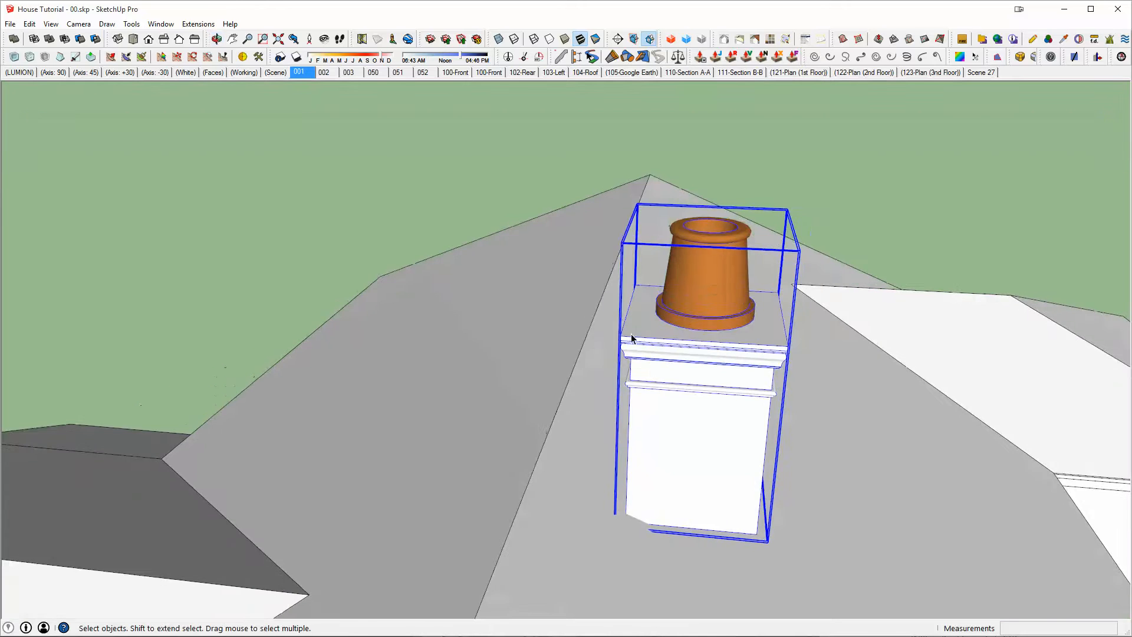
scroll(631, 335, down, 6)
middle_drag(636, 373, 462, 352)
Step: Copy the chimney along the main roof ridge, about 18' 6" toward the far end of the roof
key(m)
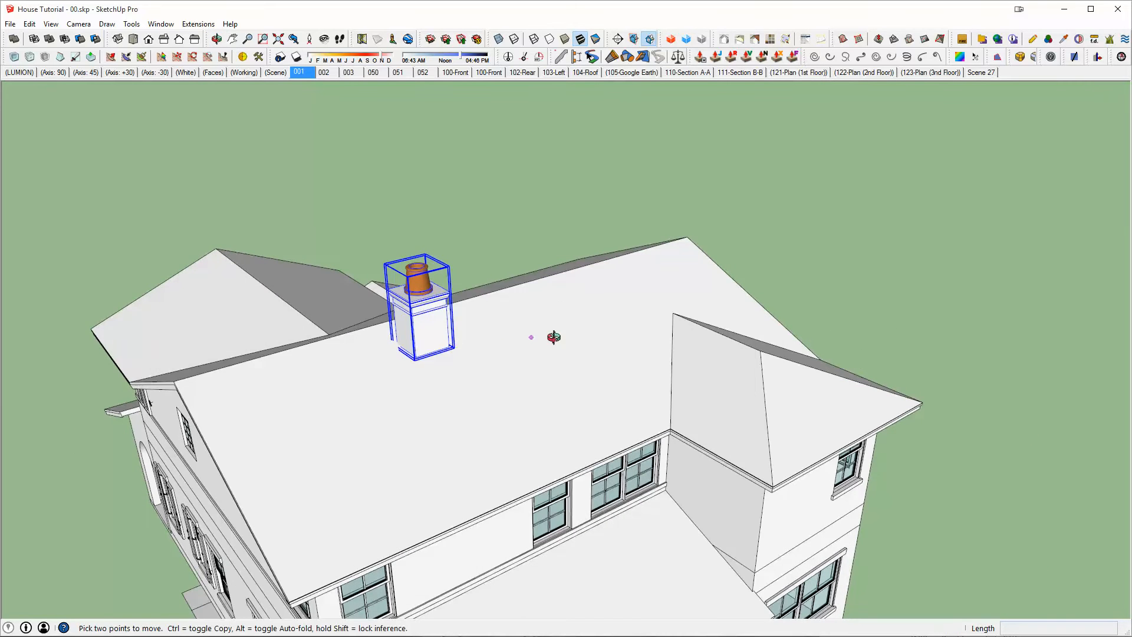
middle_drag(554, 337, 372, 327)
click(326, 328)
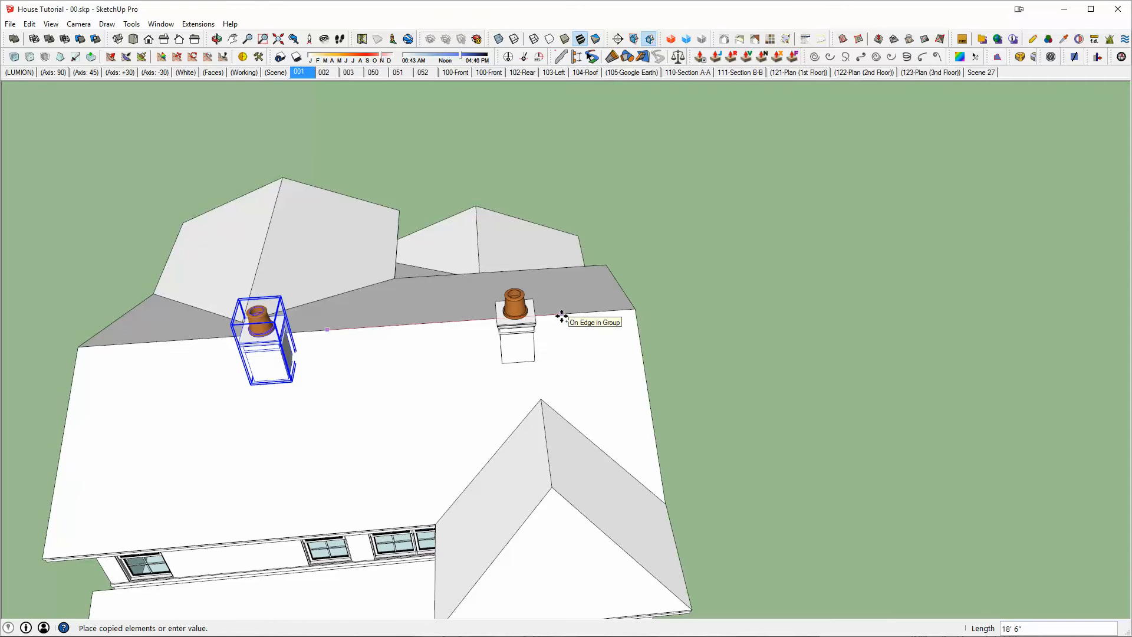
click(561, 318)
middle_drag(551, 341, 897, 230)
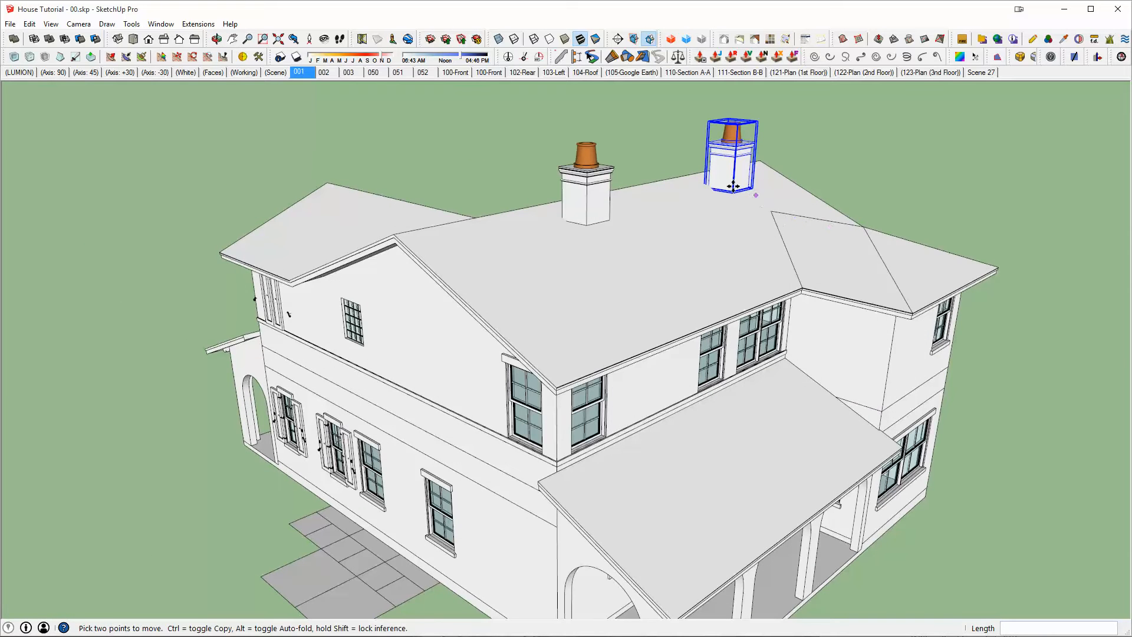
Step: Move the copied chimney off the main roof ridge and down onto the porch roof
middle_drag(733, 186, 791, 194)
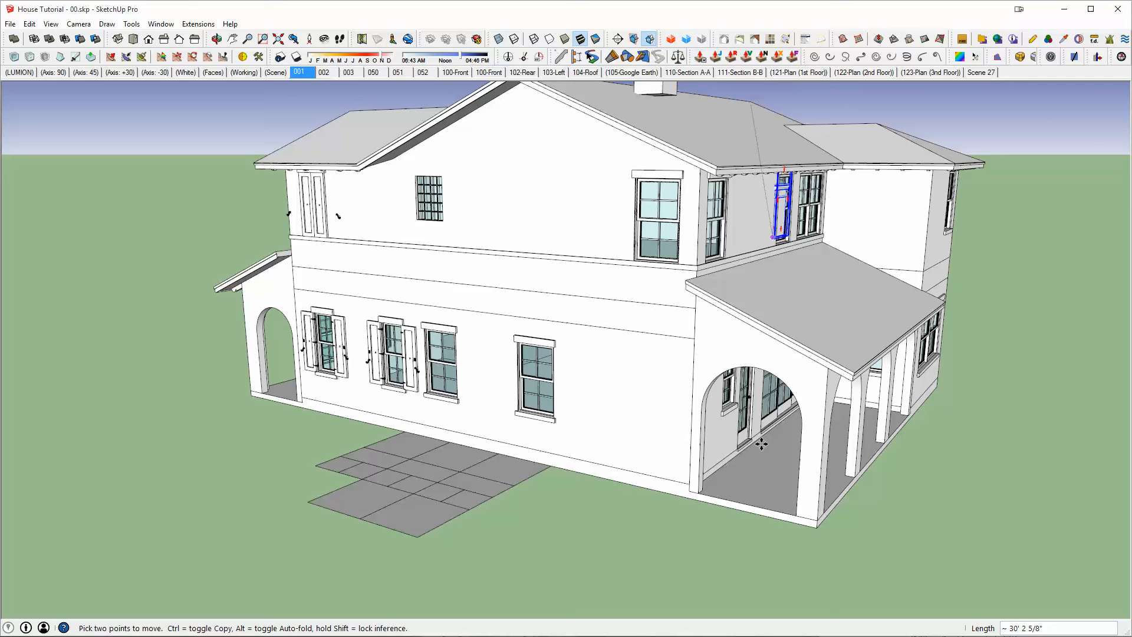
click(823, 453)
click(674, 439)
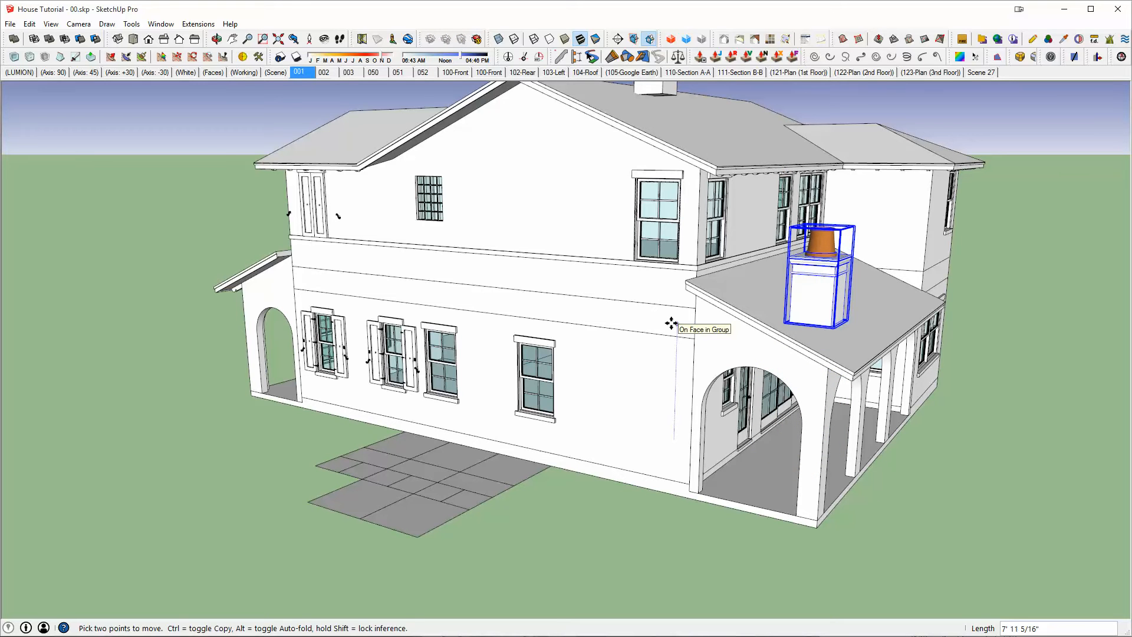
middle_drag(670, 323, 669, 355)
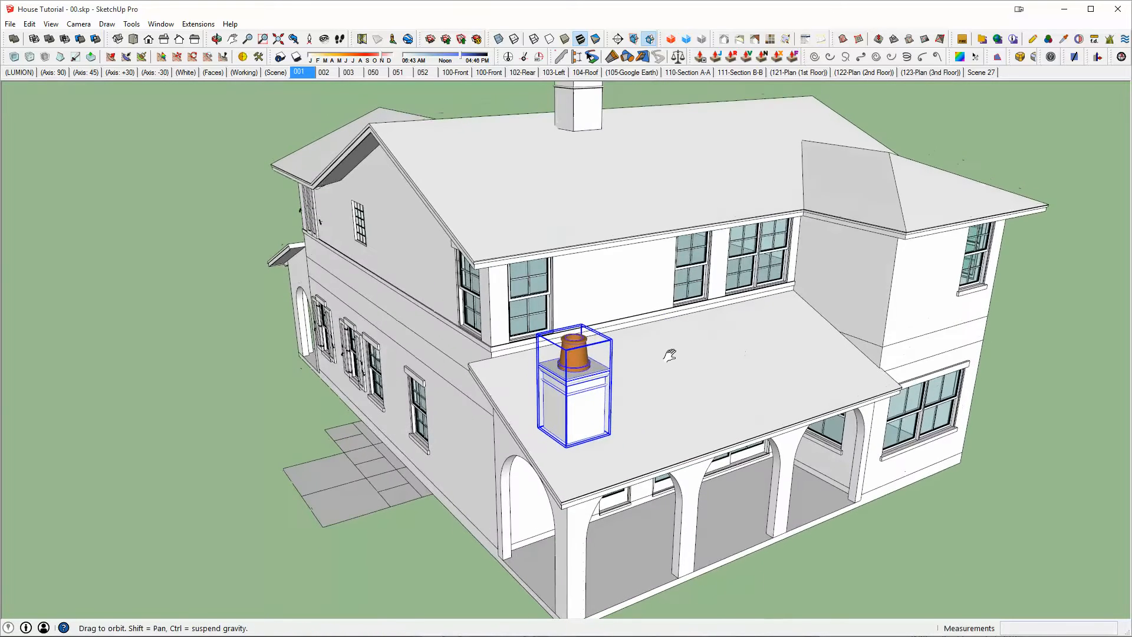
scroll(578, 467, up, 4)
key(l)
click(613, 392)
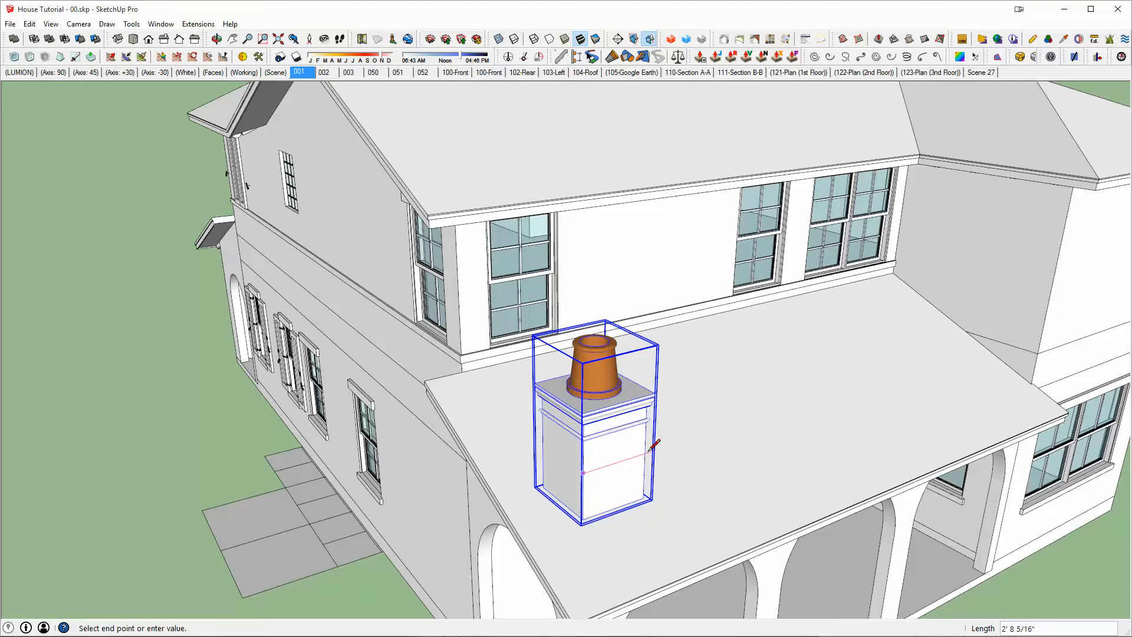
mouse_move(650, 448)
middle_down()
mouse_move(639, 457)
mouse_move(677, 329)
mouse_move(667, 213)
mouse_move(696, 241)
mouse_move(659, 217)
mouse_move(202, 320)
mouse_move(351, 308)
mouse_move(646, 426)
middle_up()
key(space)
Step: Shift the remaining chimney along the main ridge toward the gable end, and copy it about 20' 5" toward the far end
click(673, 303)
scroll(631, 430, down, 3)
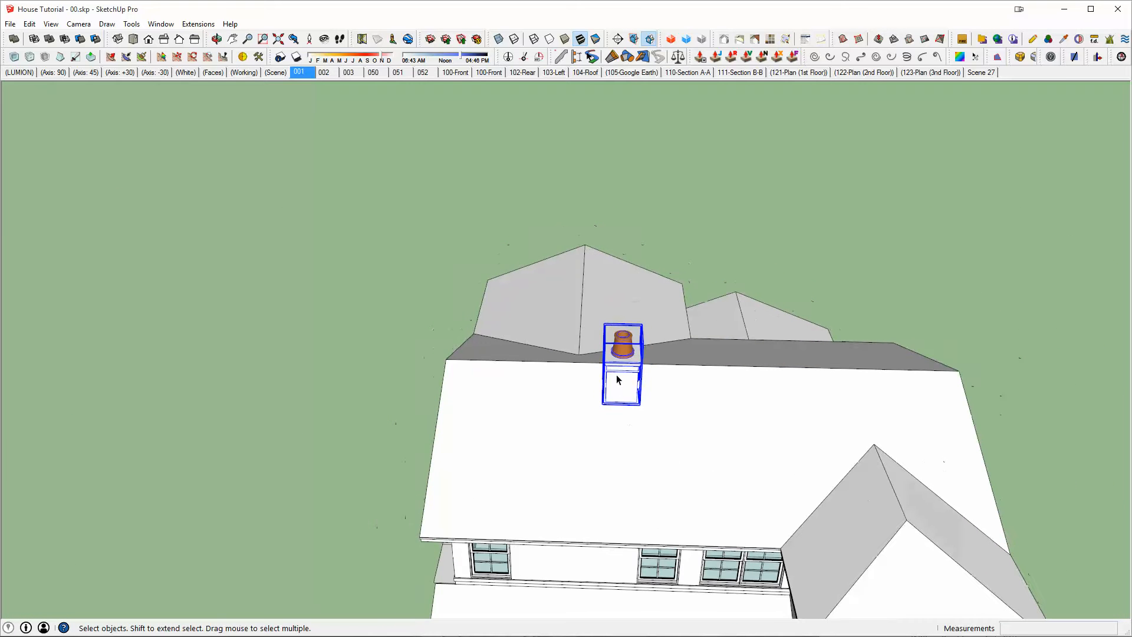
key(m)
middle_drag(617, 373, 651, 412)
click(651, 412)
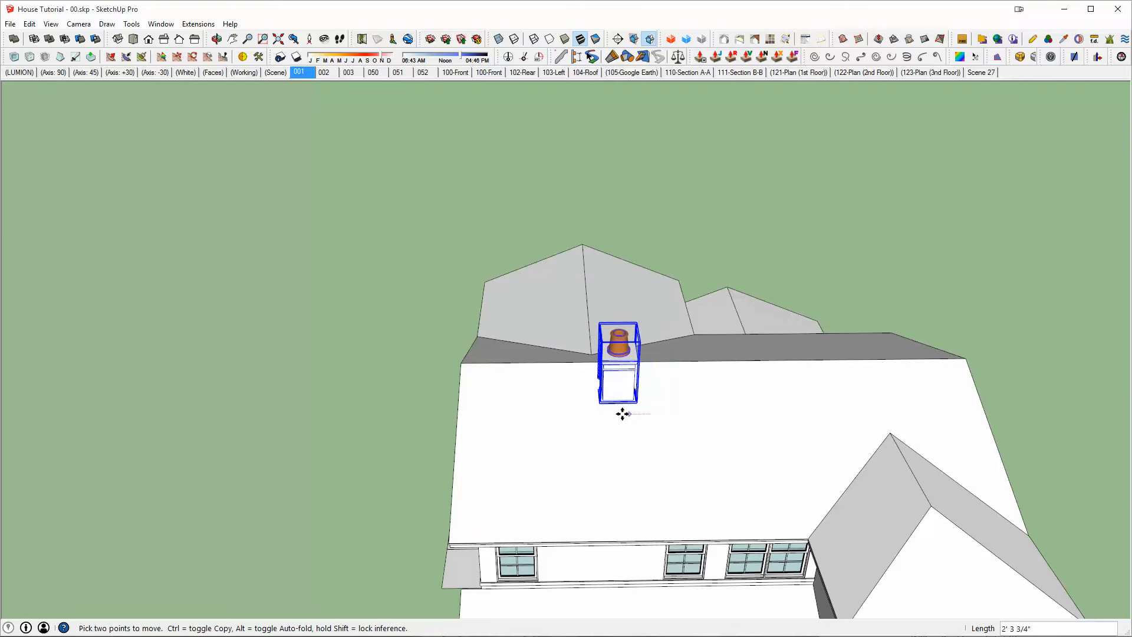
key(ctrl)
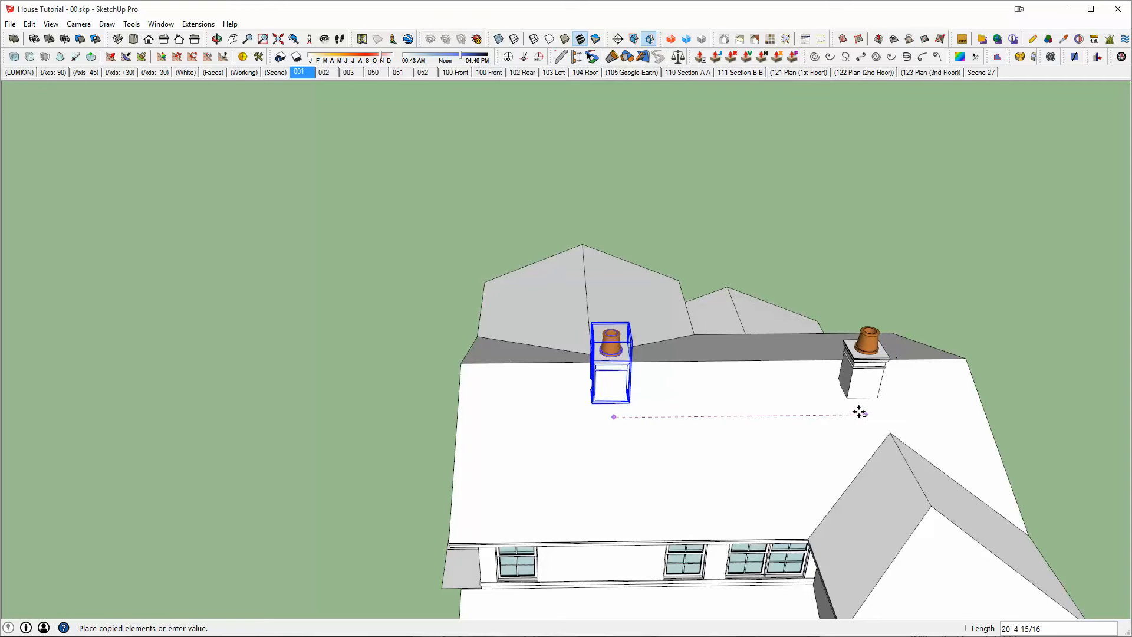
click(861, 411)
key(space)
Step: Make the porch roof chimney a unique component, separate from the two ridge chimneys
middle_drag(847, 408, 955, 203)
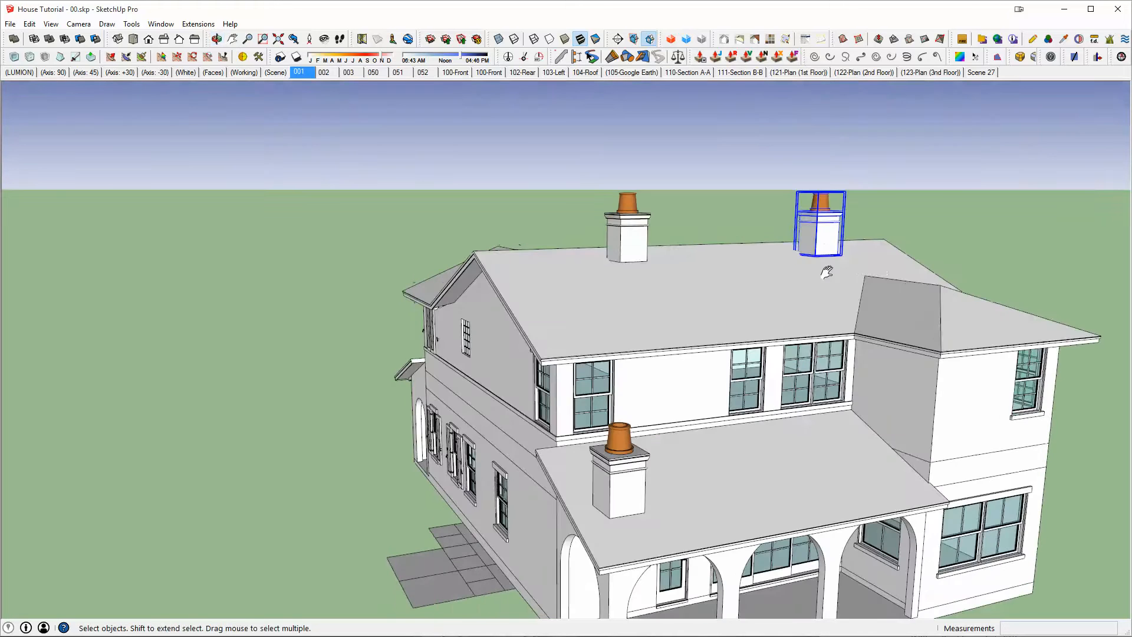
middle_drag(825, 271, 1072, 299)
click(907, 223)
middle_drag(962, 294, 861, 237)
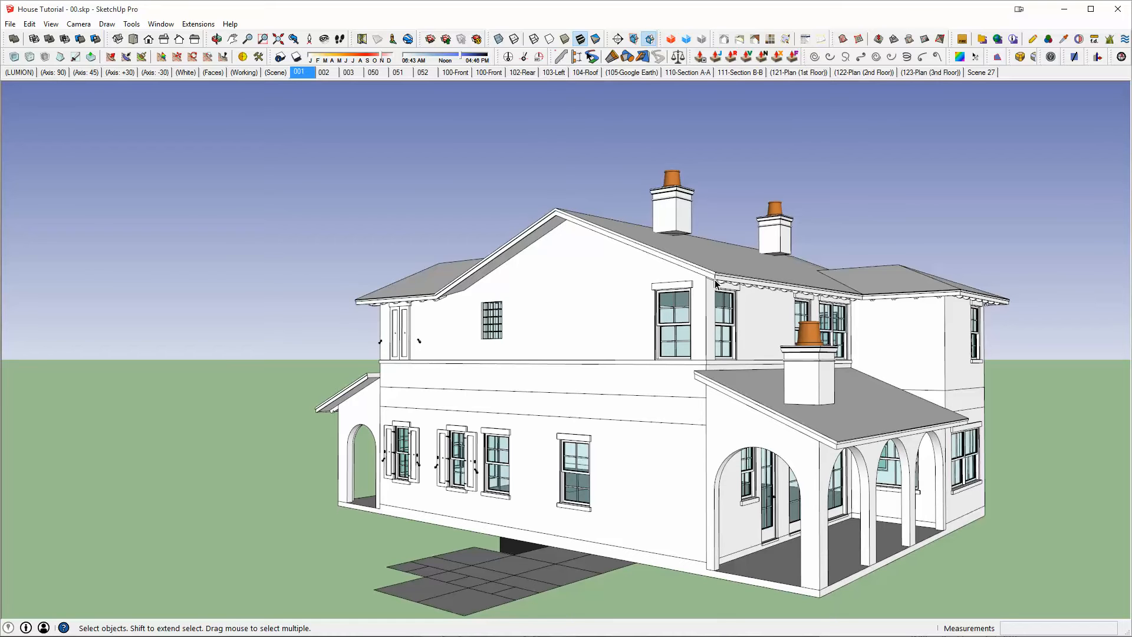
middle_drag(721, 302, 839, 326)
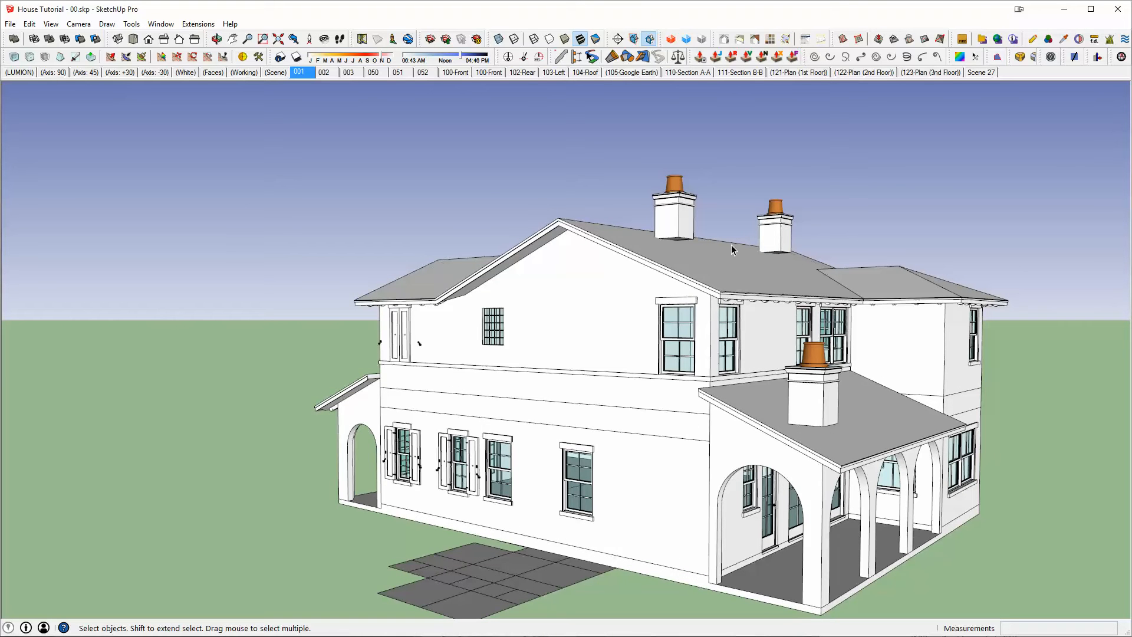
click(777, 236)
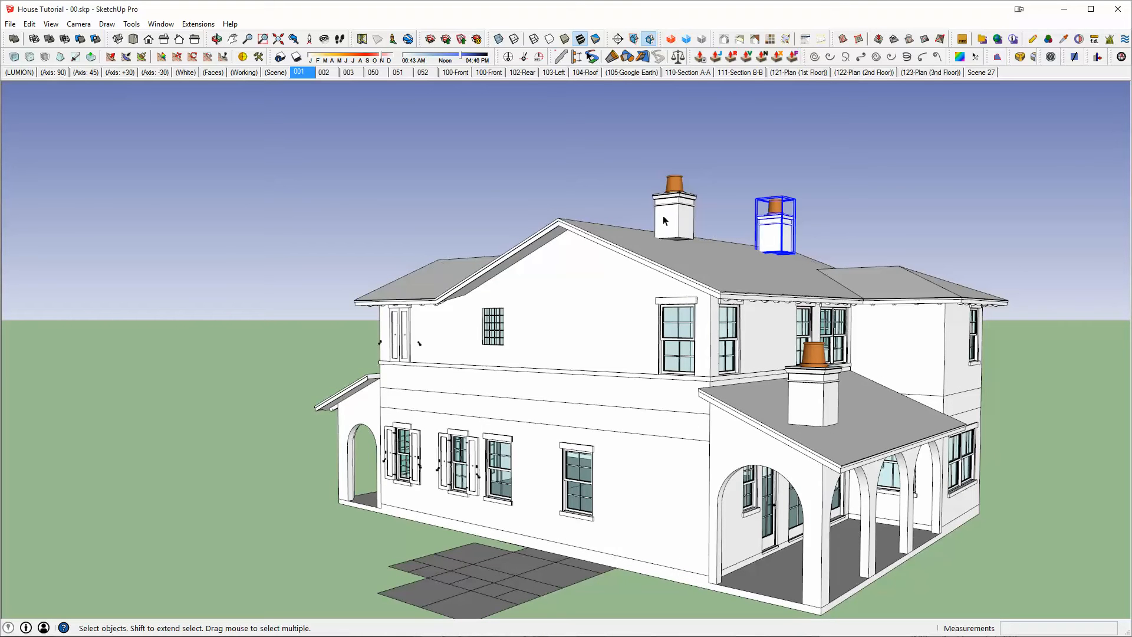
ctrl+click(666, 216)
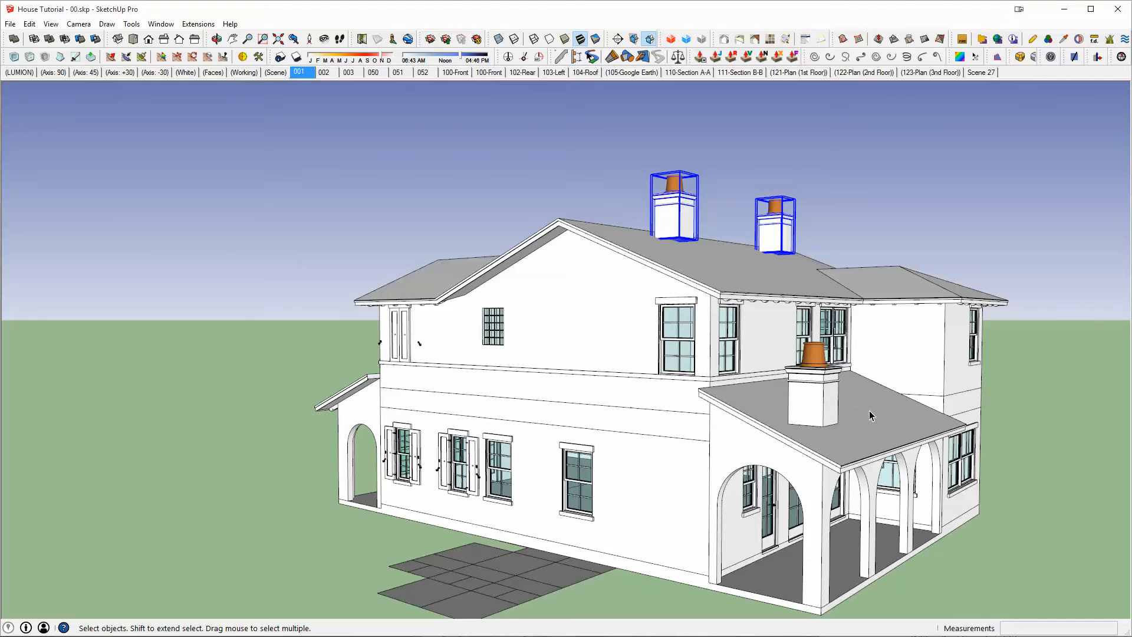
right_click(818, 369)
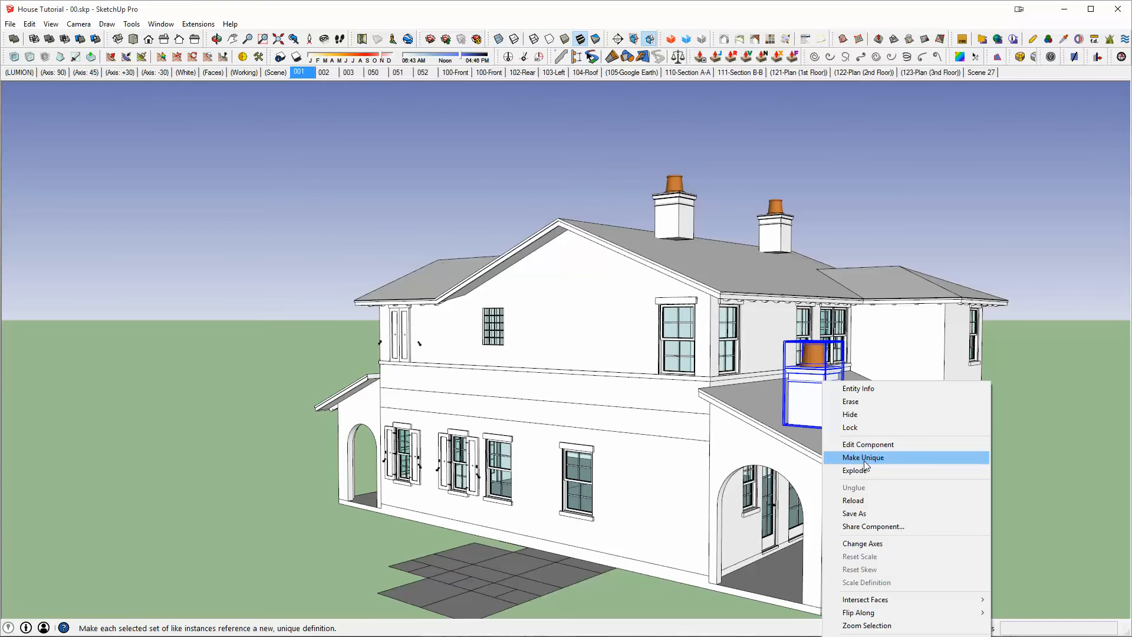
click(864, 462)
Step: Open the nearer ridge chimney and its shaft group for editing, and hide the rest of the model
scroll(678, 210, up, 3)
middle_drag(641, 242, 779, 392)
scroll(623, 322, up, 2)
double_click(665, 338)
scroll(702, 372, up, 5)
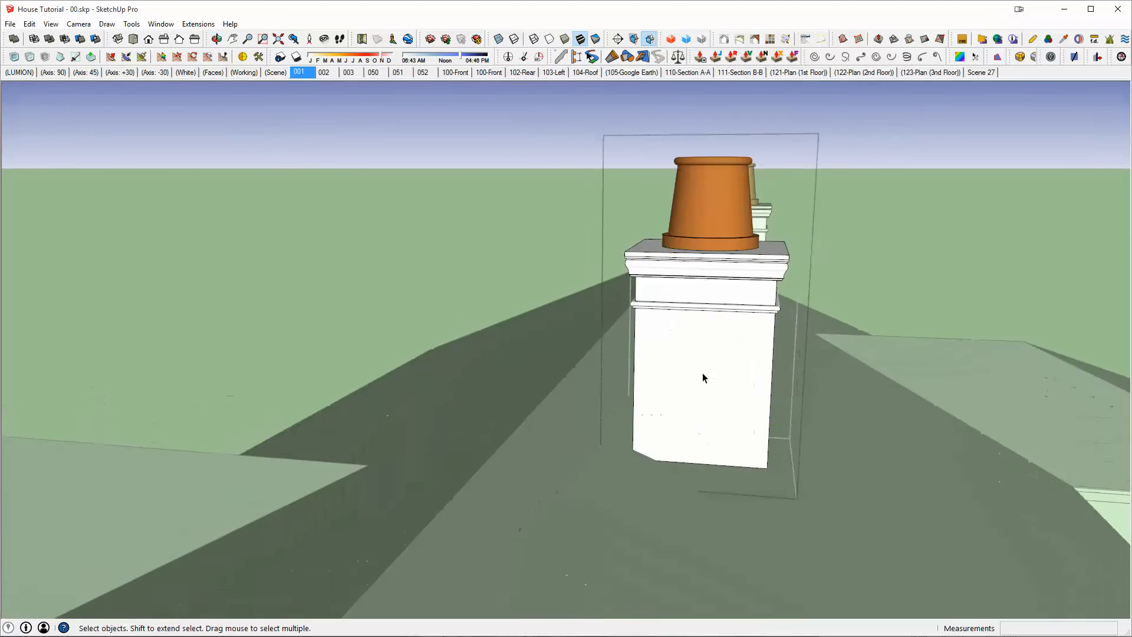
click(700, 370)
scroll(685, 346, down, 2)
triple_click(685, 345)
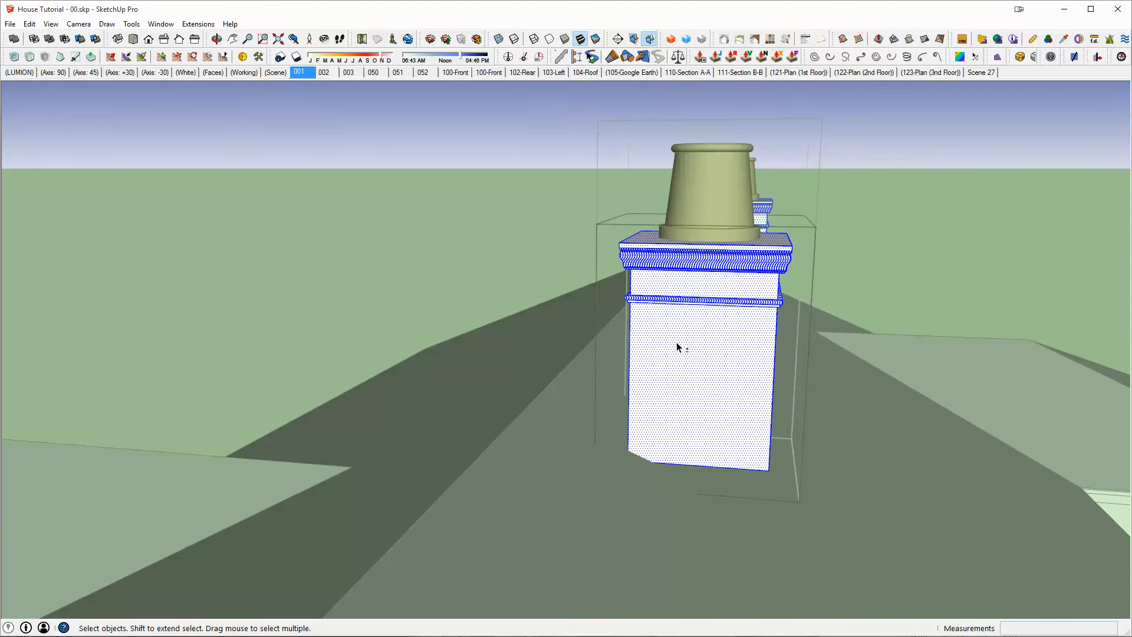
key(i)
Step: Stretch one side of the ridge chimney's shaft and cap outward 12 inches along the green axis
middle_drag(677, 341, 709, 337)
scroll(709, 337, down, 2)
drag(595, 186, 691, 473)
key(m)
click(719, 349)
click(695, 349)
text(12)
key(Return)
key(space)
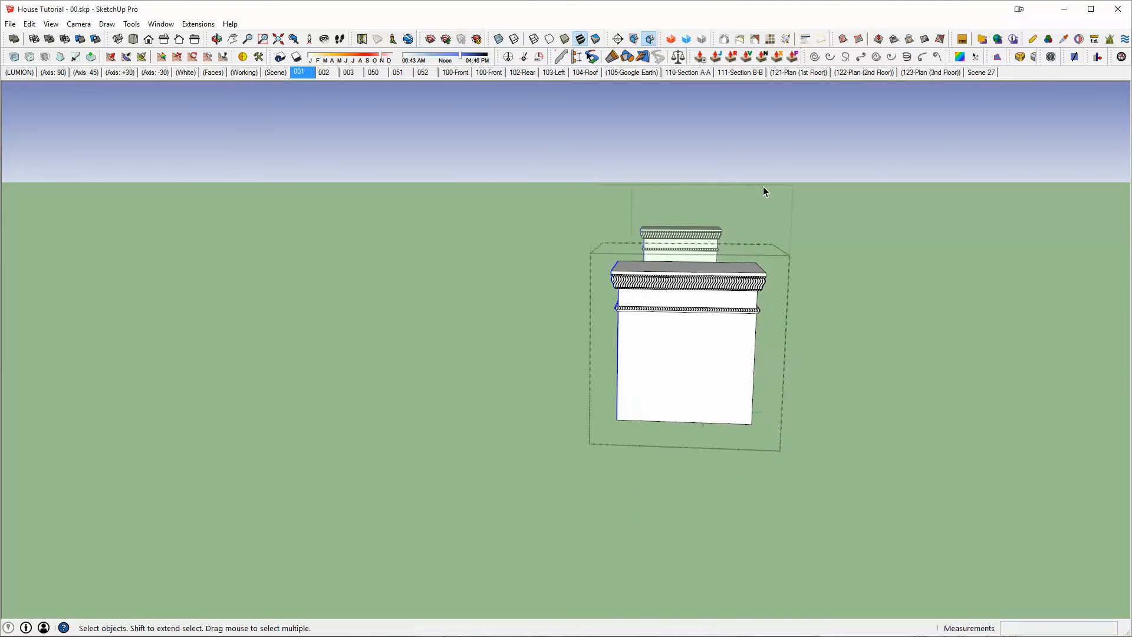
Step: Stretch the opposite side of the ridge chimney's shaft outward 12 inches and leave the shaft group
drag(716, 164, 886, 527)
key(m)
click(711, 375)
text(1)
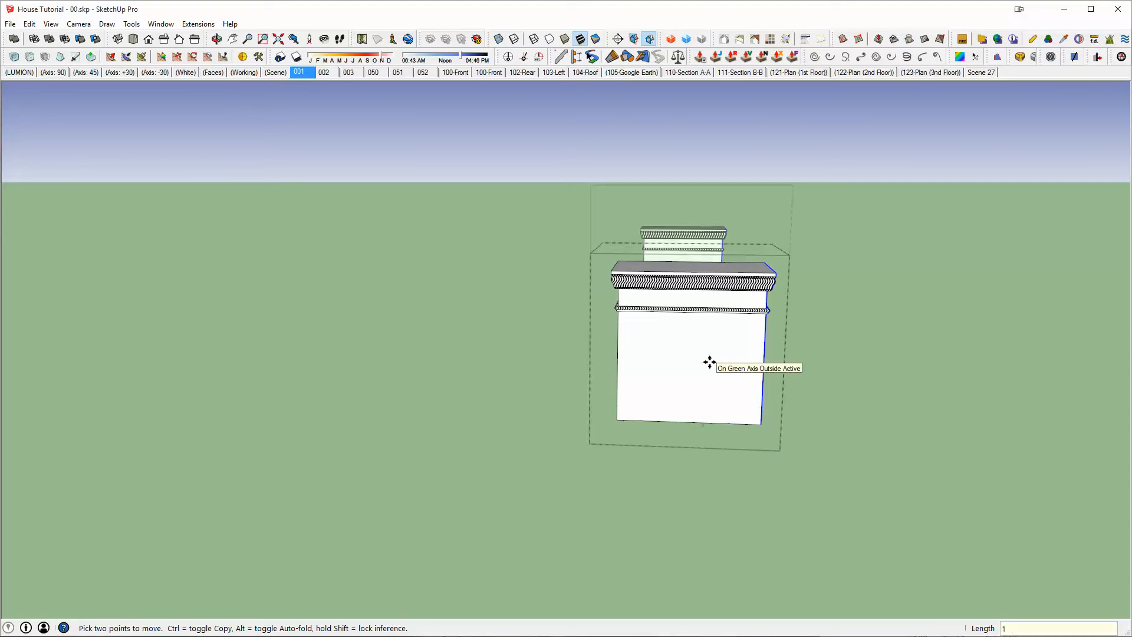
text(2)
key(Return)
key(space)
key(Escape)
Step: Move the clay pot 12 inches toward one side of the widened chimney cap, and copy it 24 inches to the other side
scroll(710, 363, down, 2)
middle_drag(734, 364, 738, 497)
scroll(738, 498, up, 3)
key(m)
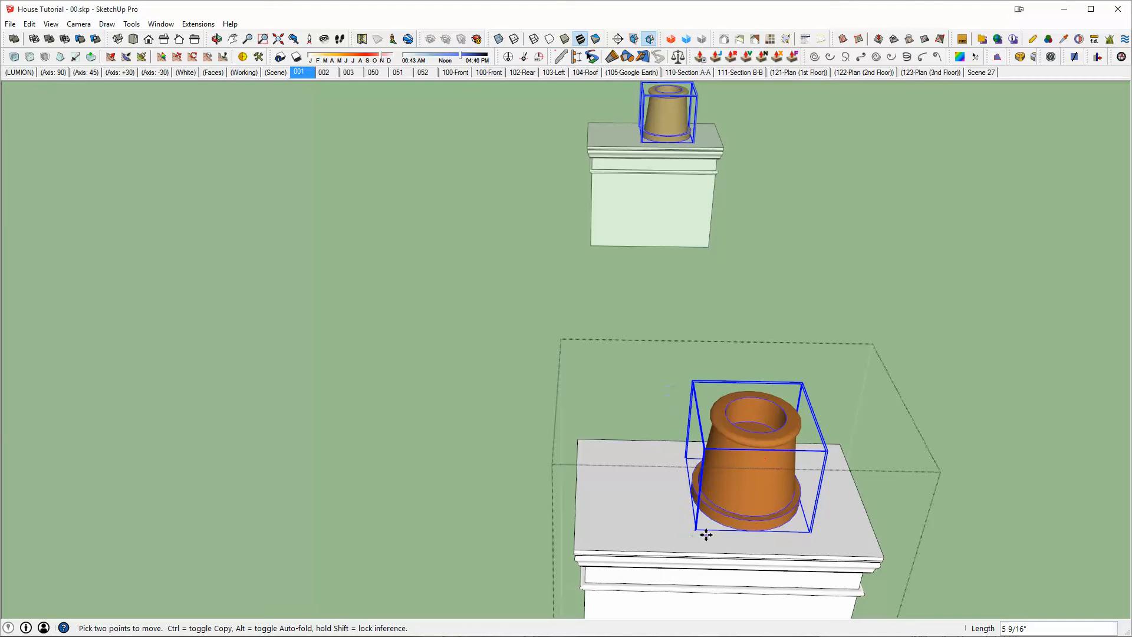
click(706, 535)
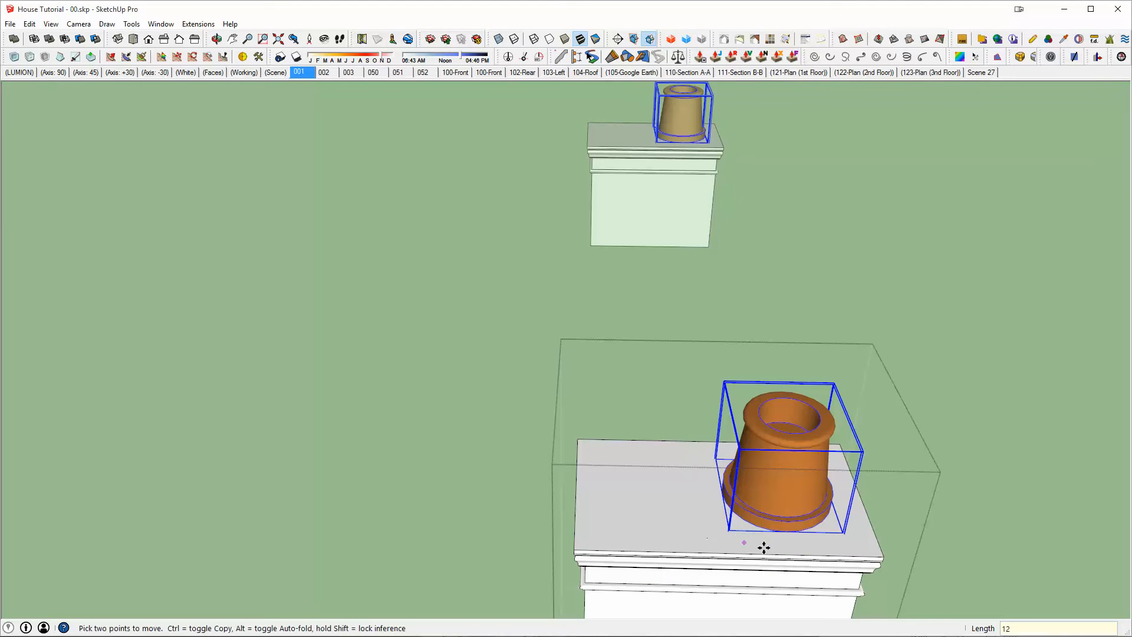
key(ctrl)
click(697, 545)
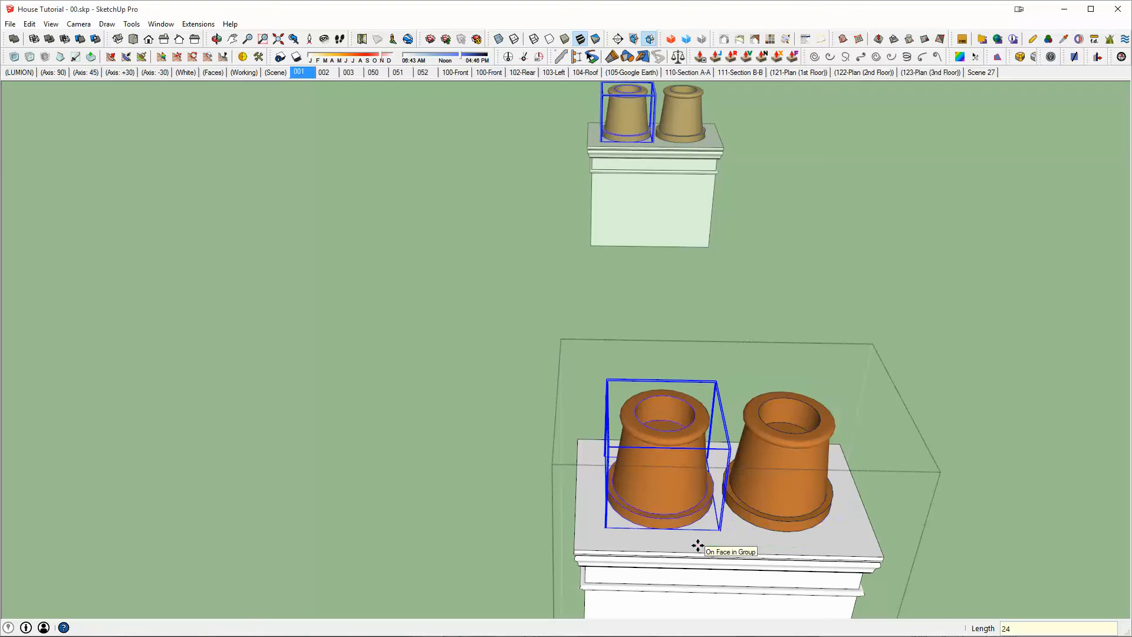
middle_drag(698, 540, 512, 230)
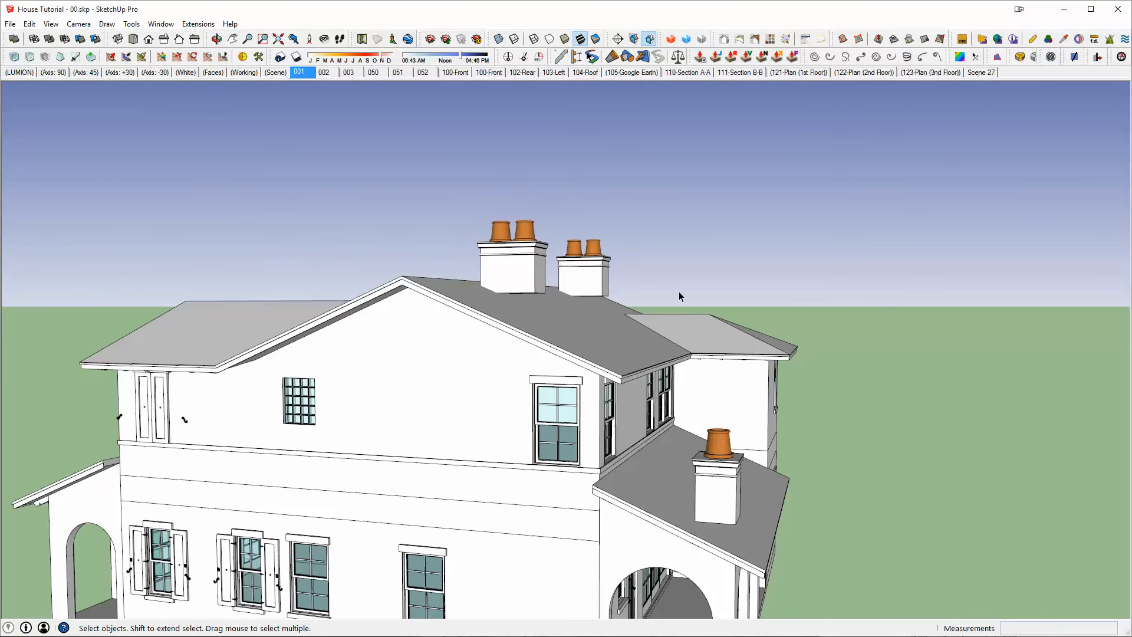
Step: Open the nearer ridge chimney's shaft group for editing, isolated from the rest of the model
middle_drag(718, 488, 619, 508)
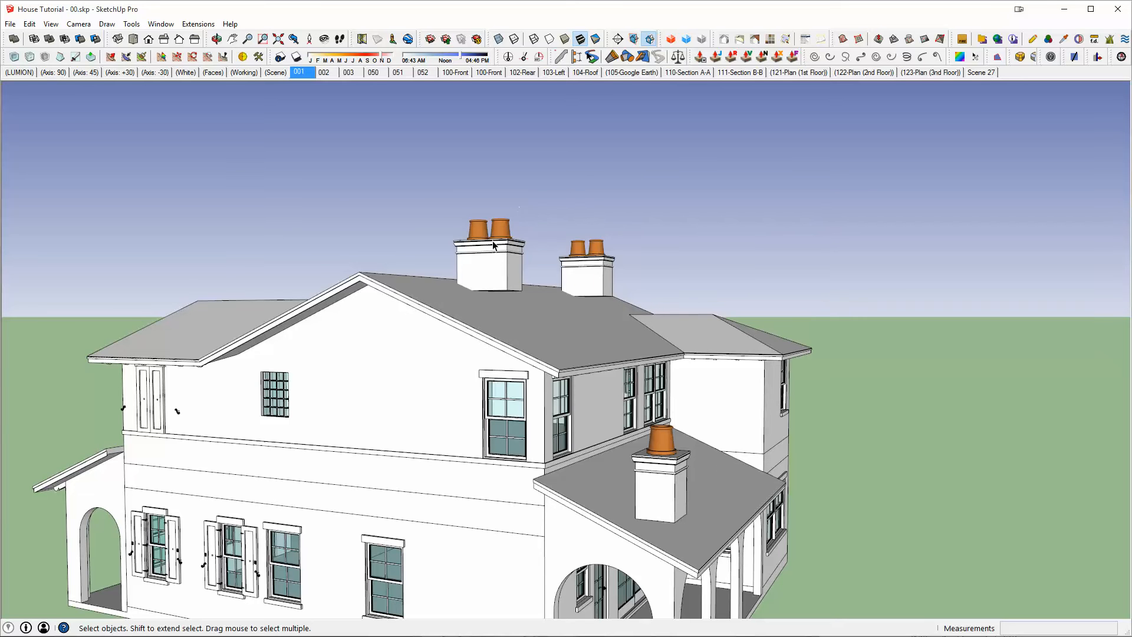
middle_drag(490, 245, 454, 334)
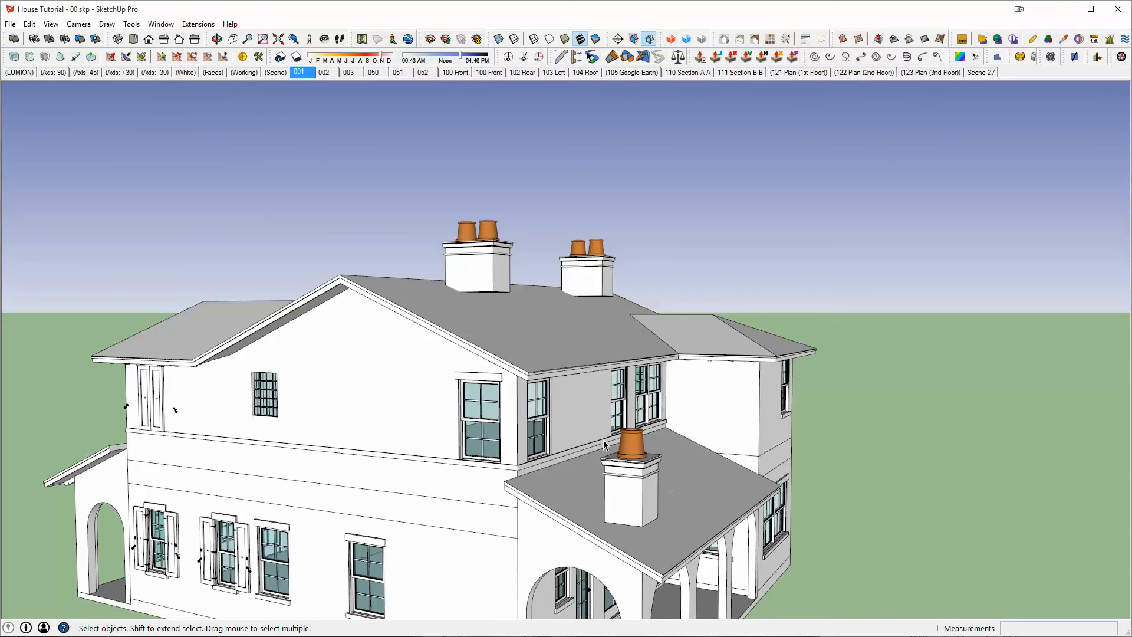
middle_drag(645, 481, 531, 353)
scroll(482, 277, up, 10)
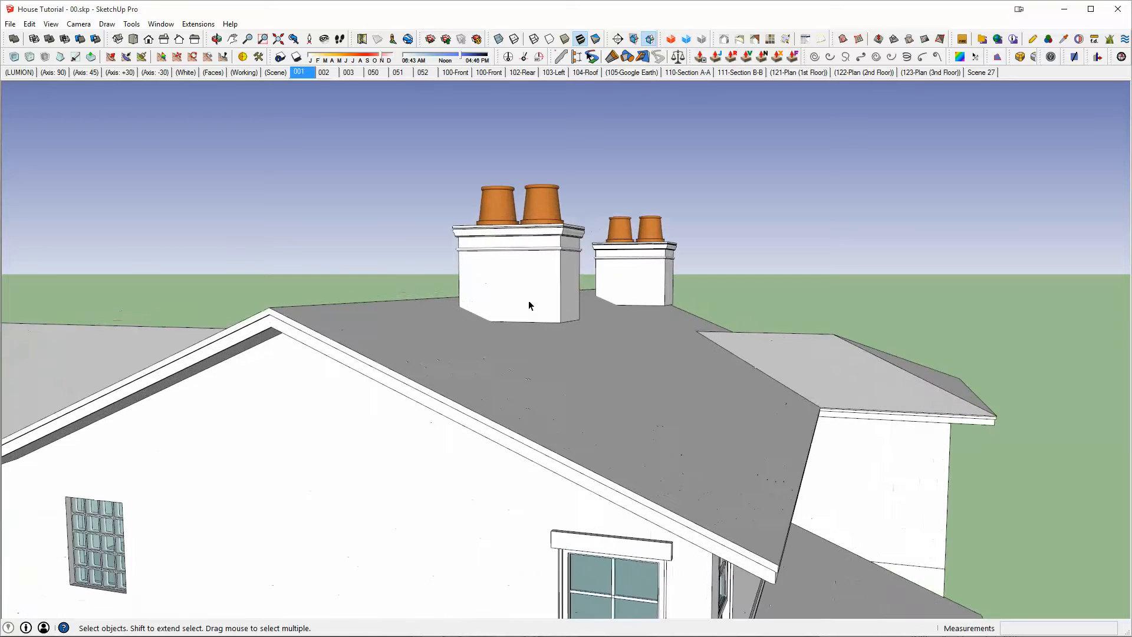
double_click(530, 304)
middle_drag(532, 292, 561, 266)
triple_click(550, 215)
scroll(549, 258, up, 2)
key(Escape)
key(alt+h)
triple_click(562, 267)
scroll(489, 270, down, 2)
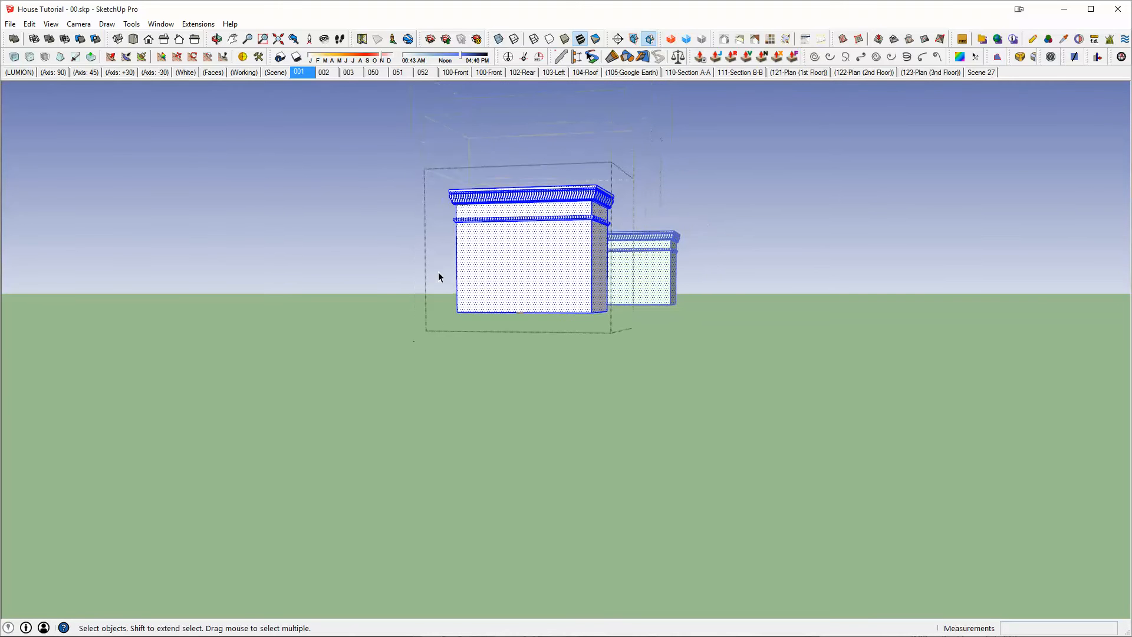
Step: Extend the shaft's bottom edges down along the blue axis to the base of the house, and close the chimney component
drag(391, 267, 618, 323)
key(m)
click(594, 313)
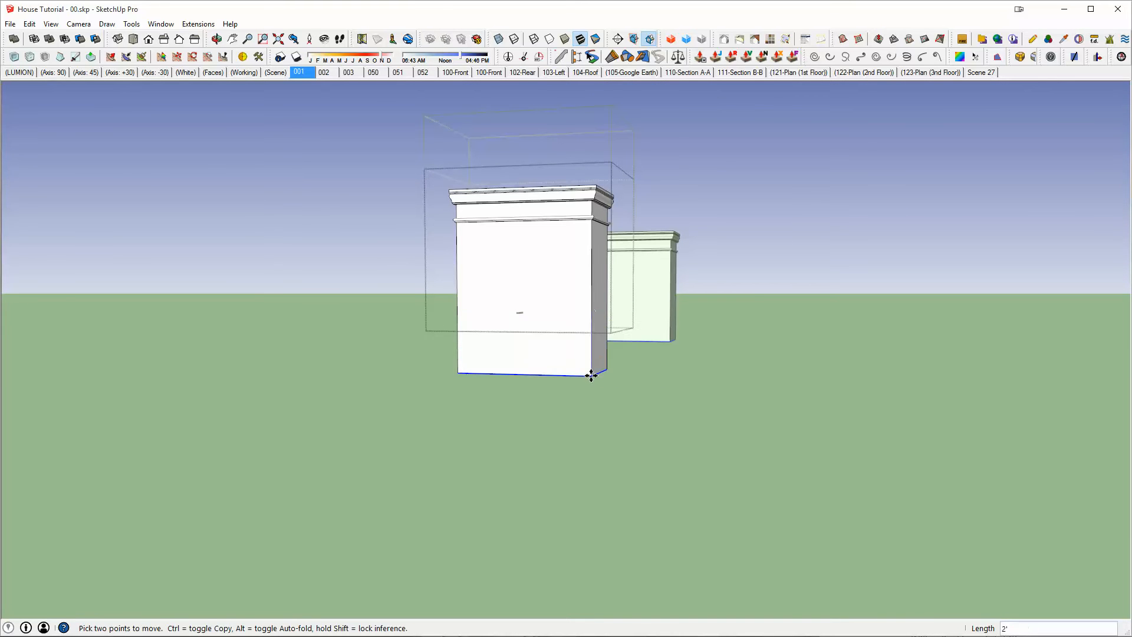
key(i)
scroll(591, 375, down, 1)
shift+middle_drag(586, 407, 647, 230)
shift+middle_drag(702, 495, 656, 228)
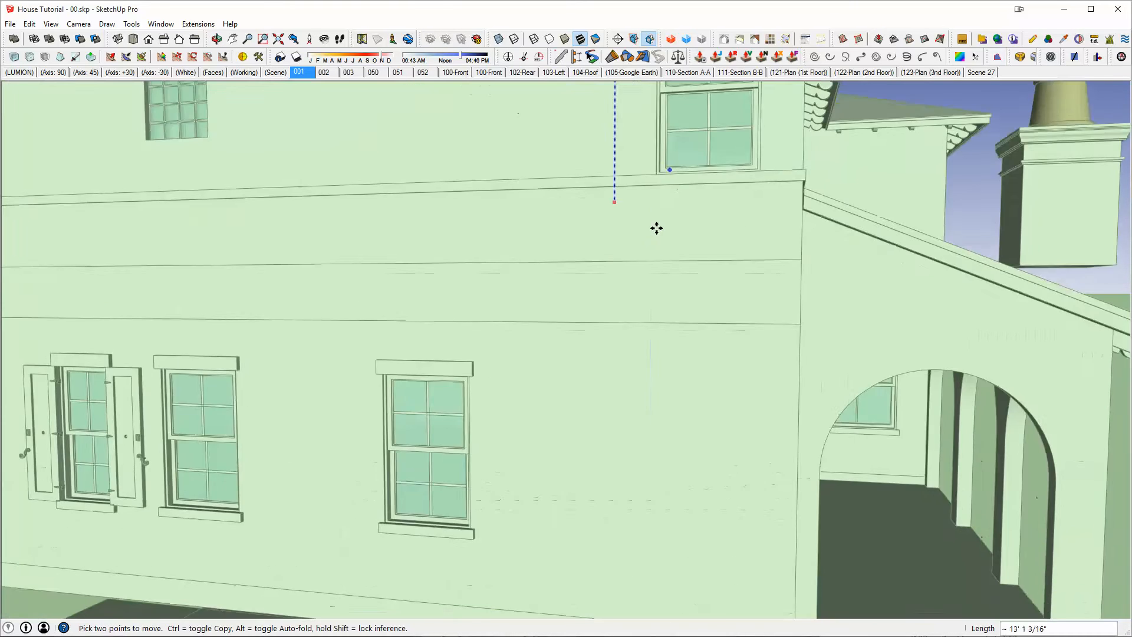
scroll(656, 227, down, 1)
click(770, 566)
middle_drag(760, 295, 677, 377)
key(space)
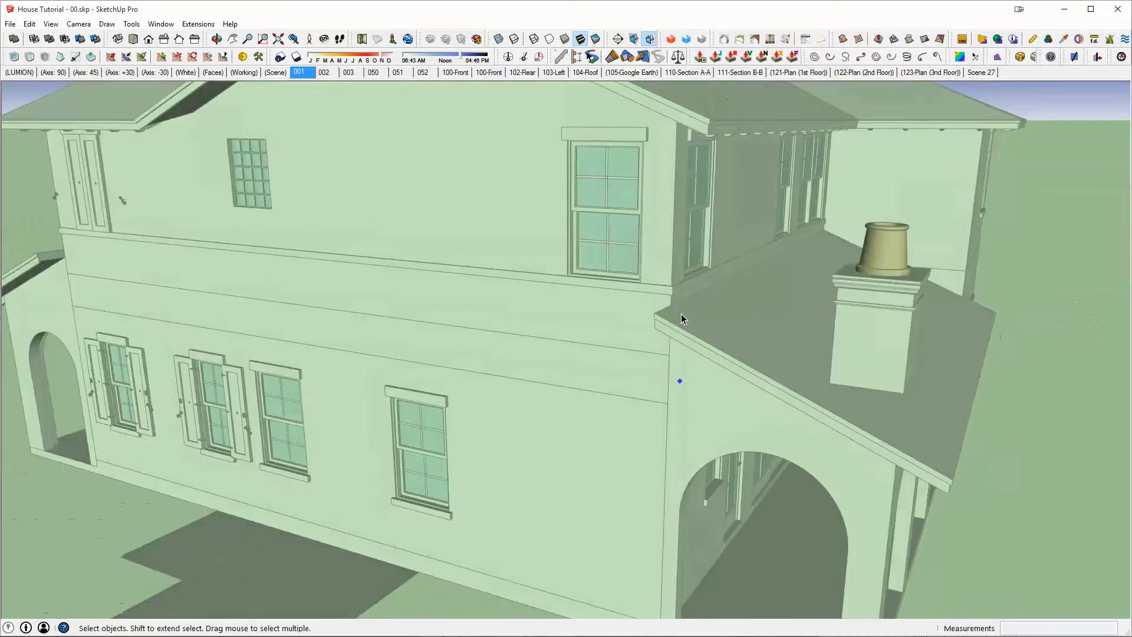
scroll(682, 319, down, 2)
key(Escape)
key(Escape)
Step: Reopen the nearer ridge chimney and select all the connected geometry of its extended shaft
middle_drag(690, 265, 610, 215)
scroll(546, 102, up, 3)
middle_drag(600, 258, 438, 316)
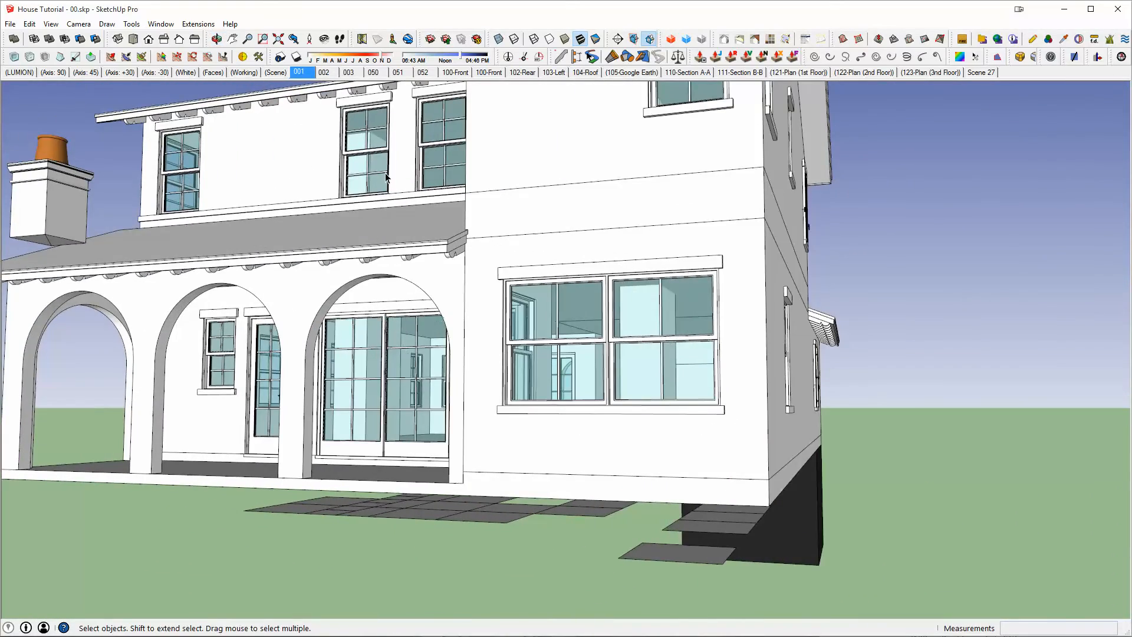
middle_drag(311, 337, 795, 471)
scroll(796, 399, down, 1)
middle_drag(628, 336, 660, 407)
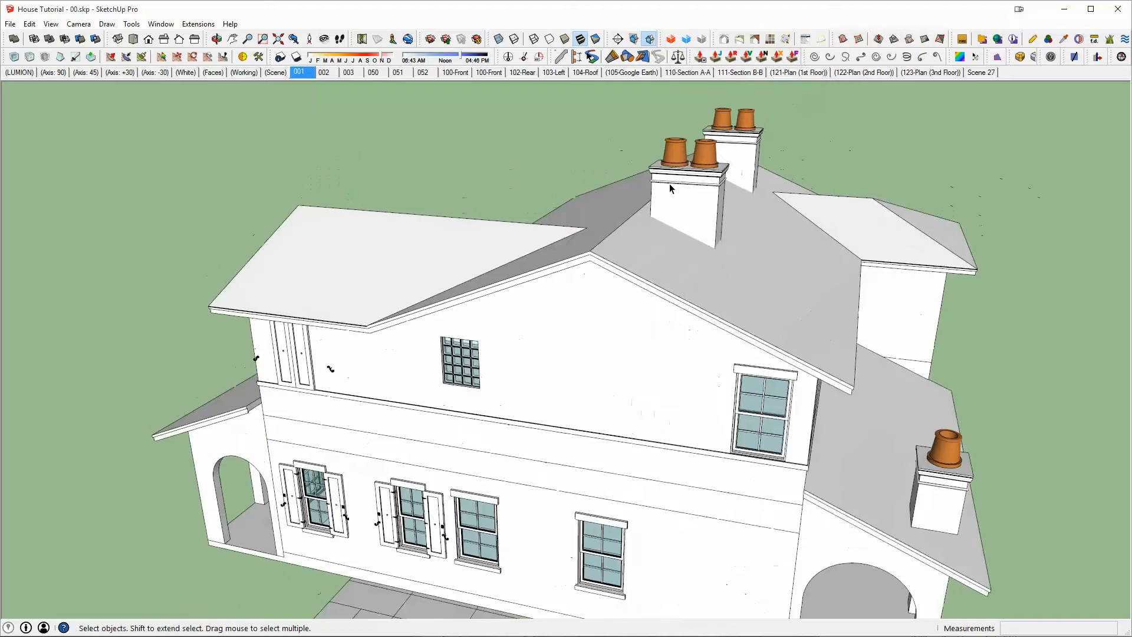
scroll(669, 184, up, 3)
mouse_move(691, 203)
middle_down()
mouse_move(702, 220)
mouse_move(695, 191)
middle_up()
double_click(695, 191)
click(695, 191)
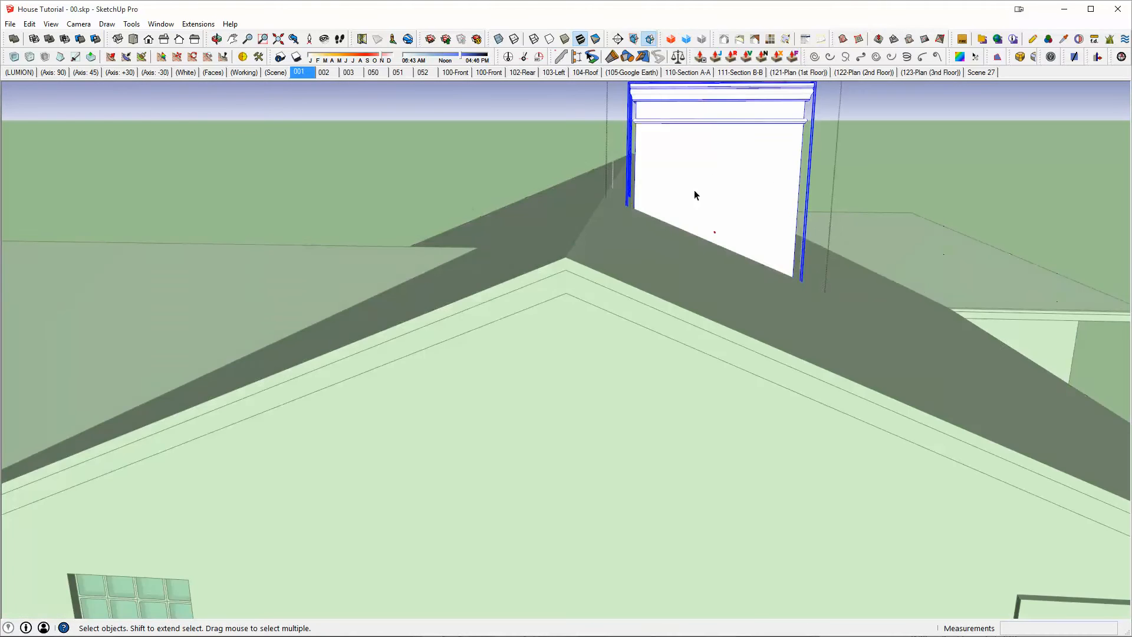
triple_click(695, 191)
Step: Draw a line across the shaft's gable-side face where it meets the roof slope, splitting the face there
middle_drag(563, 250, 501, 247)
scroll(590, 233, up, 3)
key(l)
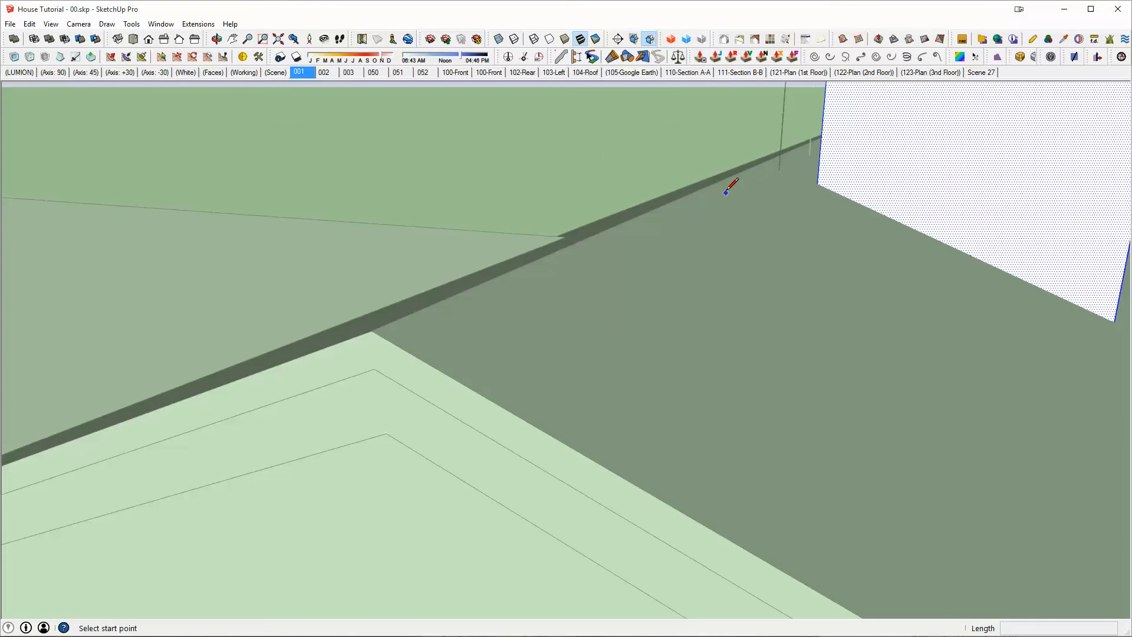
click(818, 181)
middle_drag(934, 227, 782, 284)
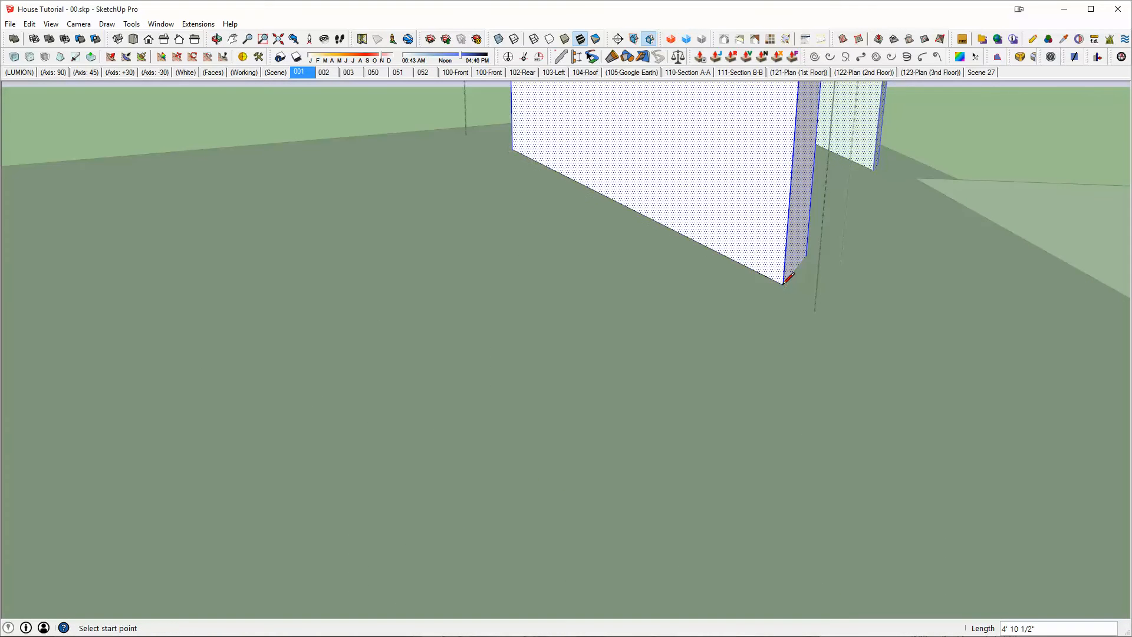
Step: Push the shaft face below the roofline in 2' 6" to remove the part of the chimney below the roof
key(h)
scroll(783, 284, down, 5)
key(p)
click(722, 387)
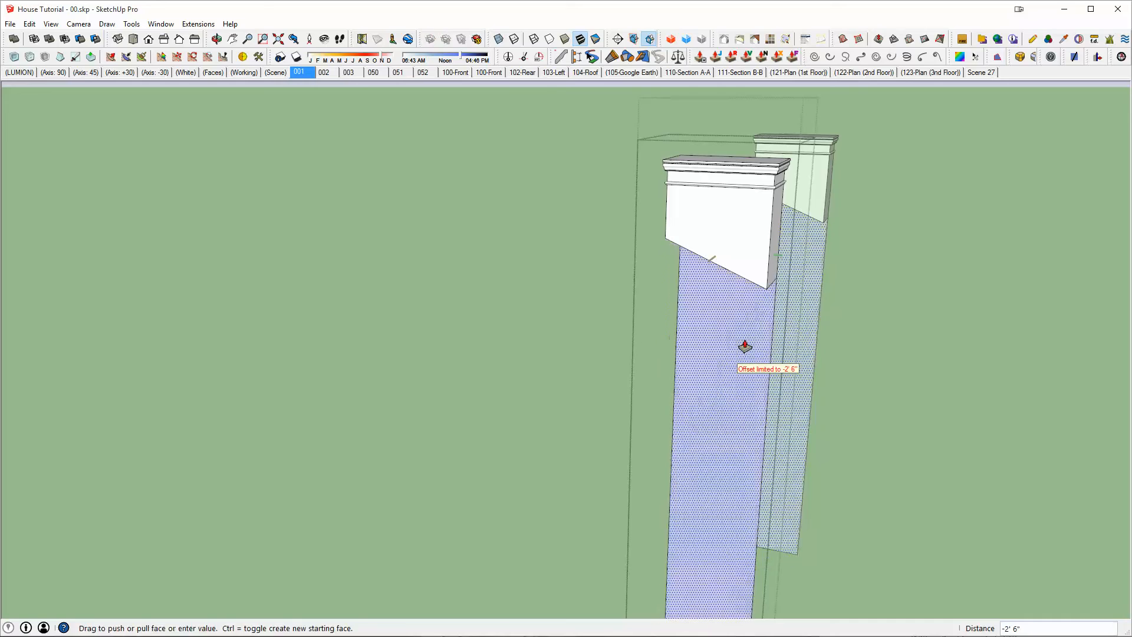
click(744, 346)
scroll(758, 245, down, 3)
middle_drag(758, 245, 725, 262)
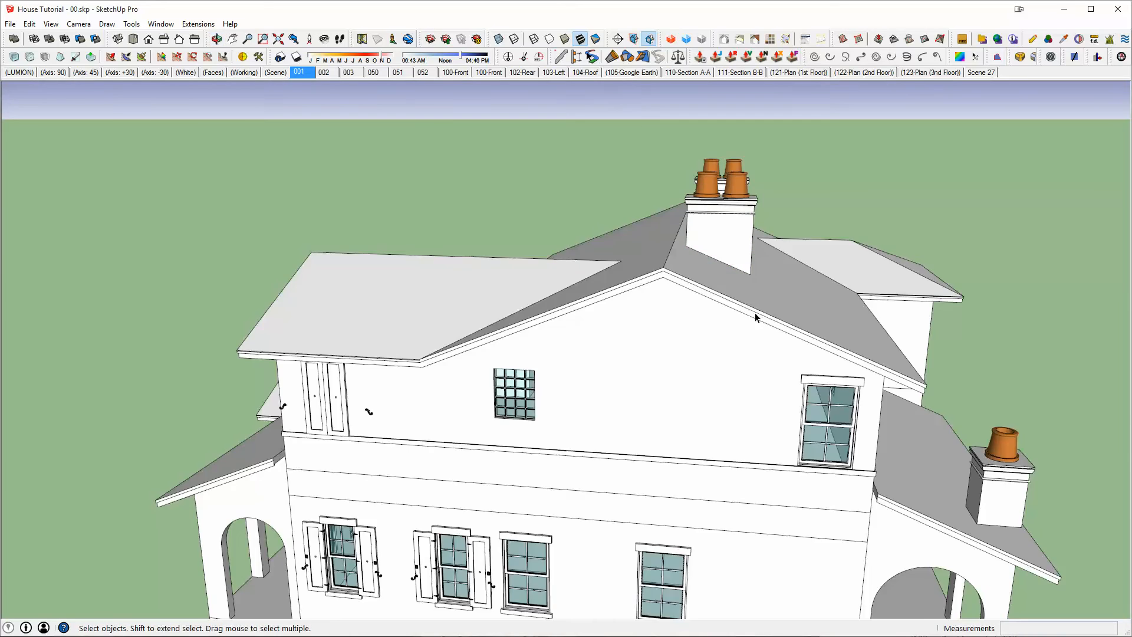
Step: Open the porch chimney down to its shaft geometry and select the shaft's bottom edges
key(o)
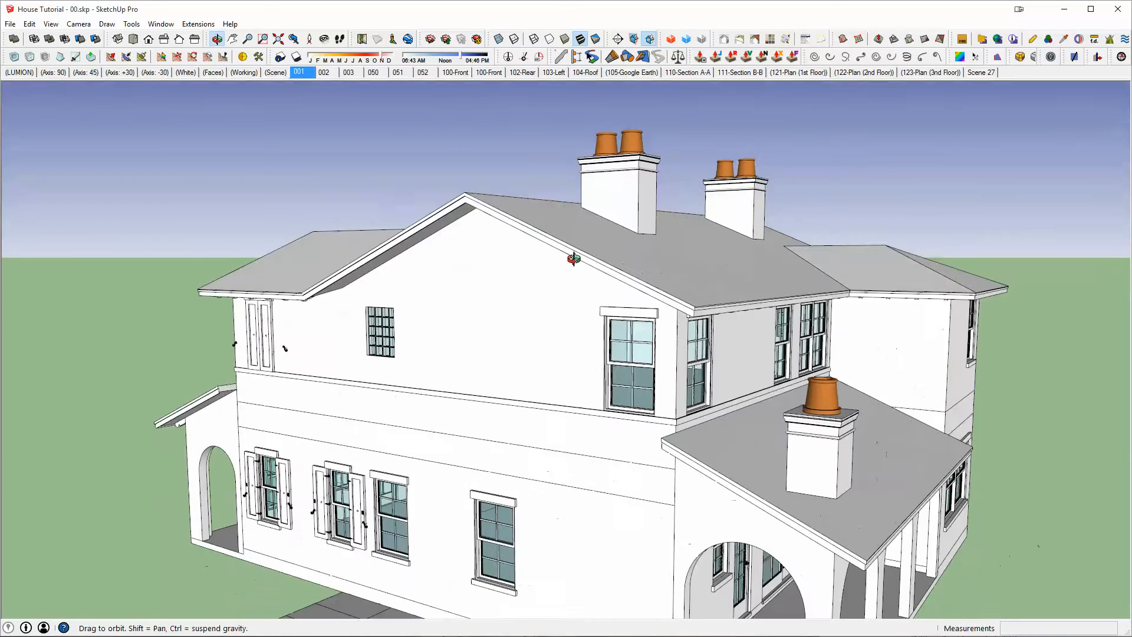
middle_drag(573, 259, 537, 248)
middle_drag(647, 253, 618, 181)
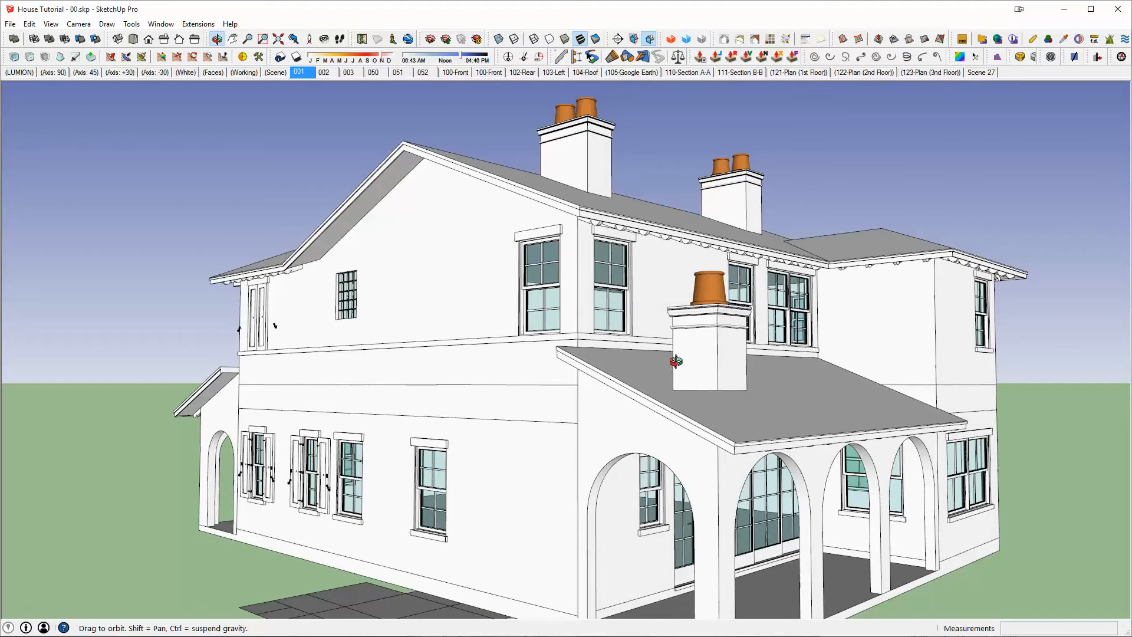
middle_drag(675, 362, 501, 253)
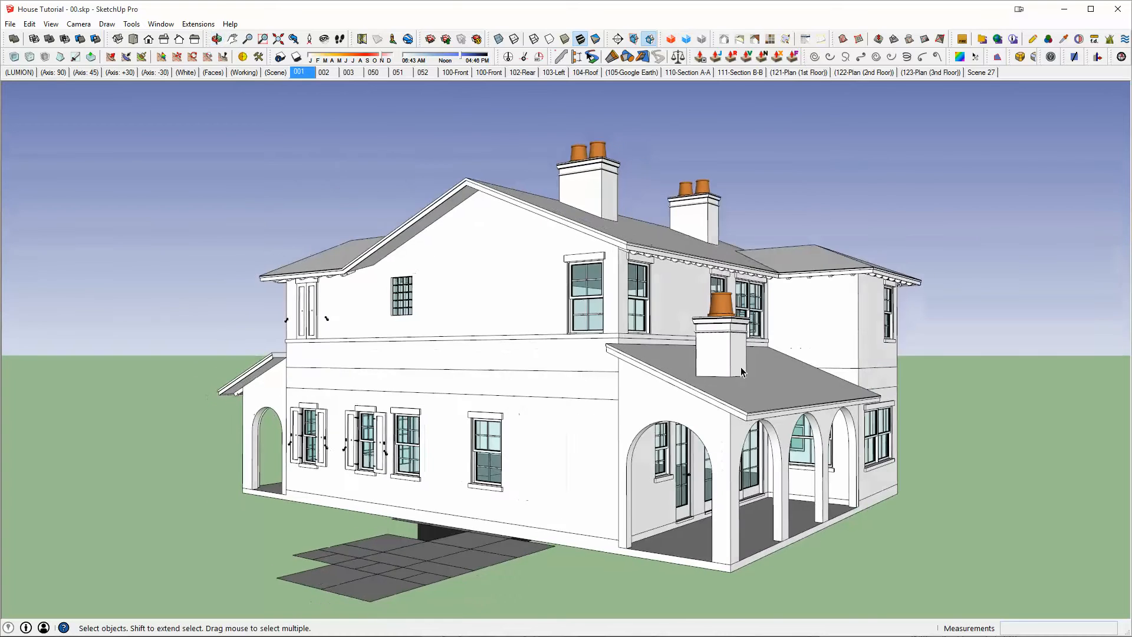
scroll(740, 369, up, 5)
double_click(712, 368)
triple_click(713, 368)
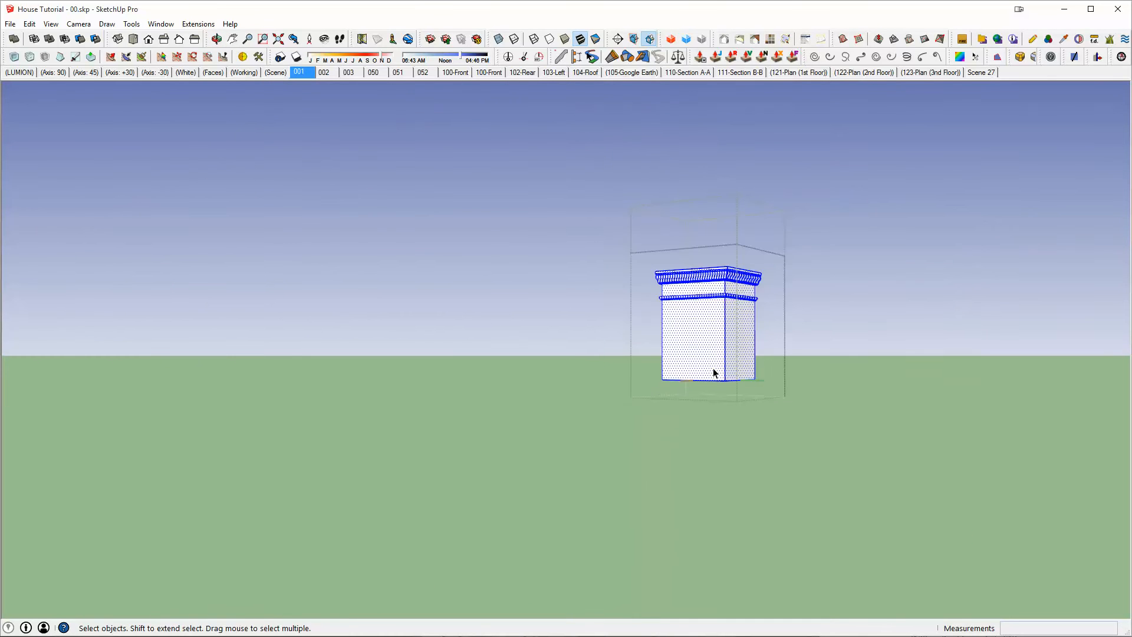
scroll(698, 372, up, 2)
middle_drag(697, 374, 619, 354)
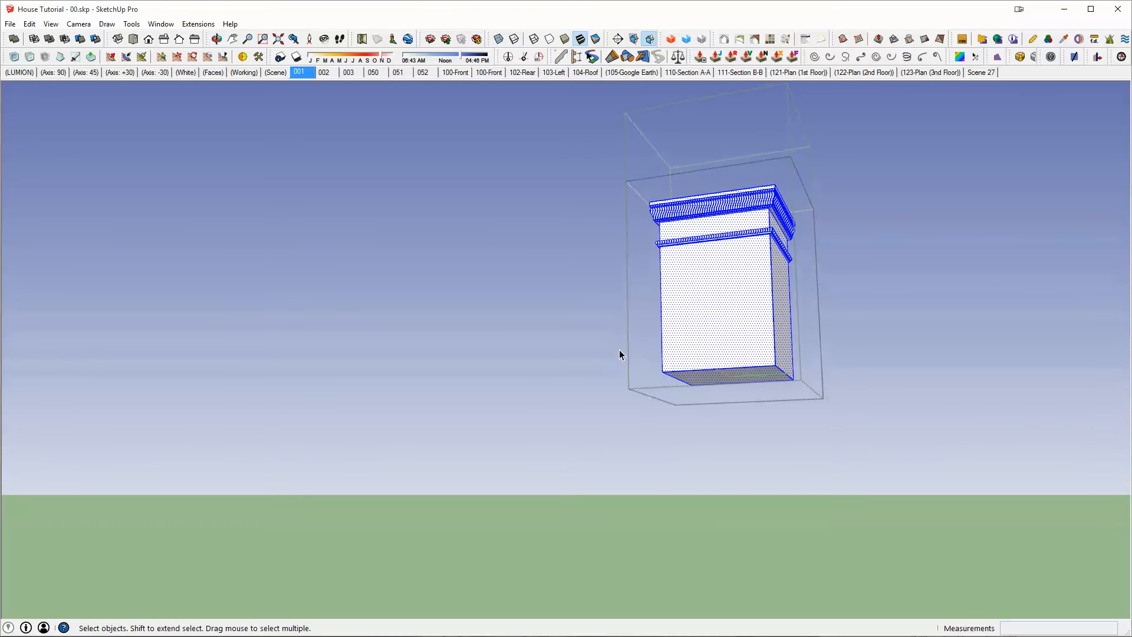
drag(631, 405, 798, 352)
Step: Extend the porch chimney shaft's bottom down along the blue axis to the porch base, and close the chimney
middle_drag(798, 352, 752, 397)
key(m)
click(752, 340)
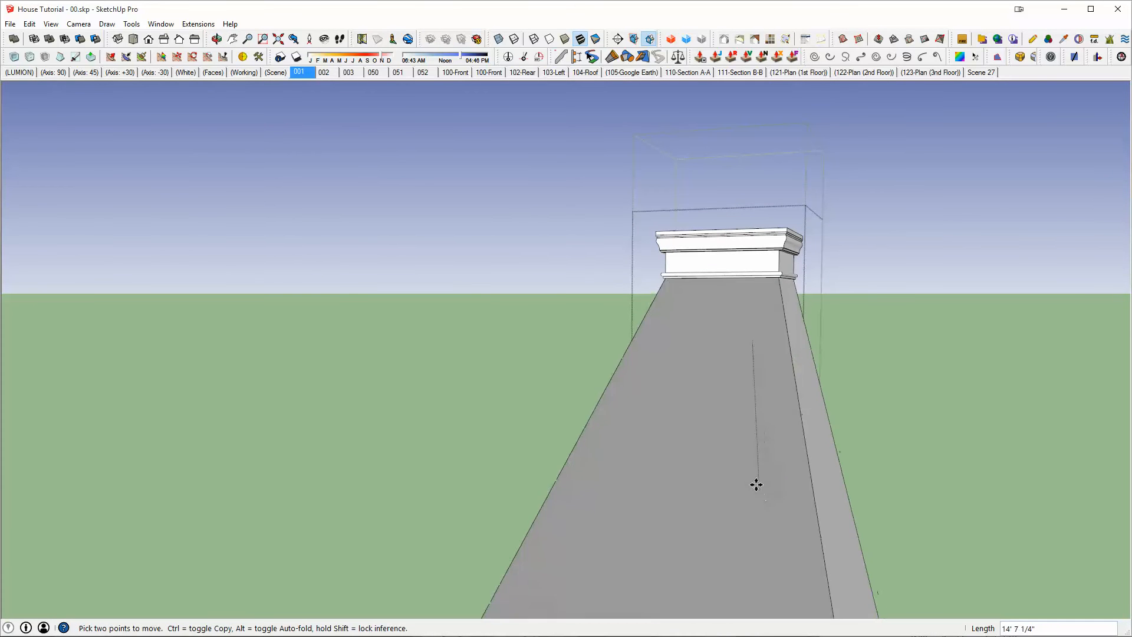
key(Escape)
click(775, 410)
key(i)
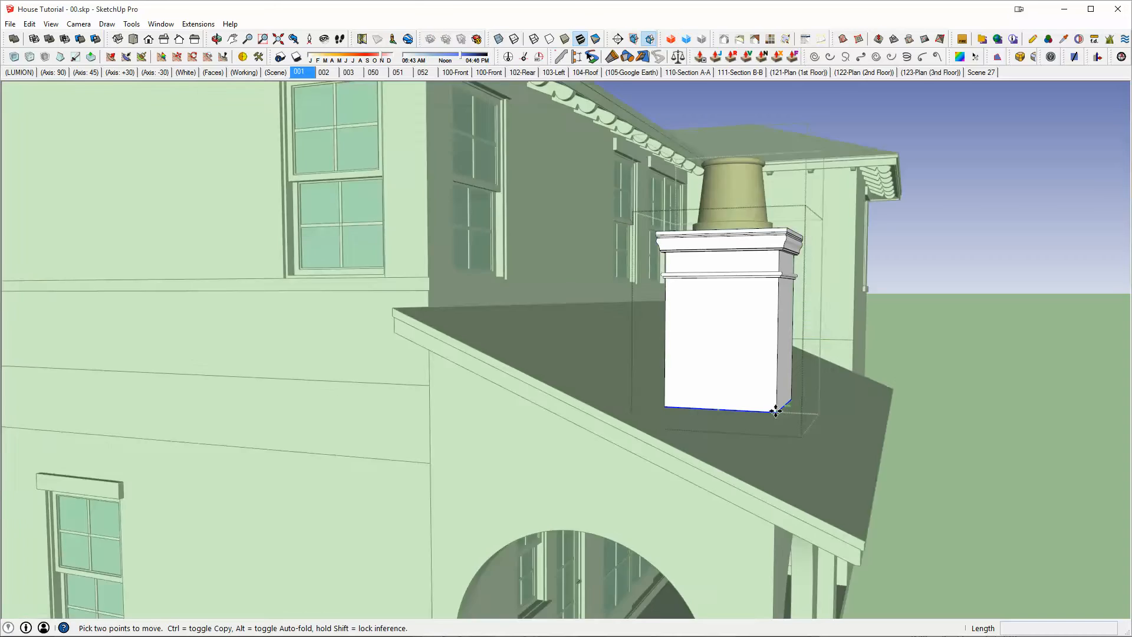
scroll(776, 412, down, 3)
shift+middle_drag(783, 467, 1055, 407)
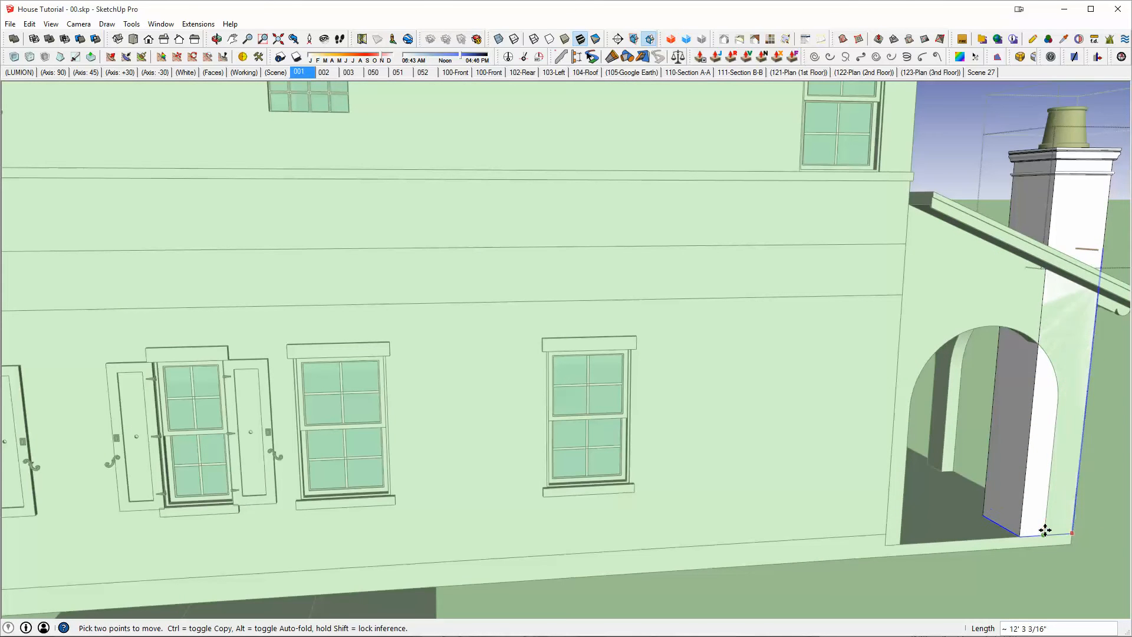
click(1044, 531)
shift+middle_drag(1061, 296, 843, 336)
scroll(843, 273, up, 2)
scroll(843, 273, up, 2)
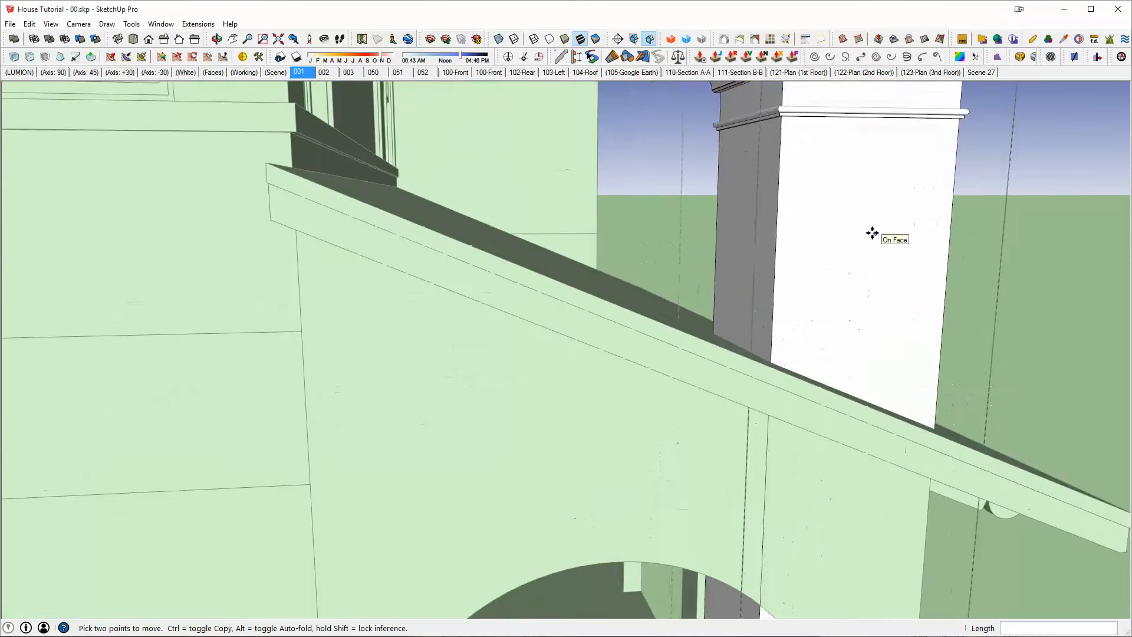
middle_drag(871, 232, 646, 310)
scroll(789, 301, down, 4)
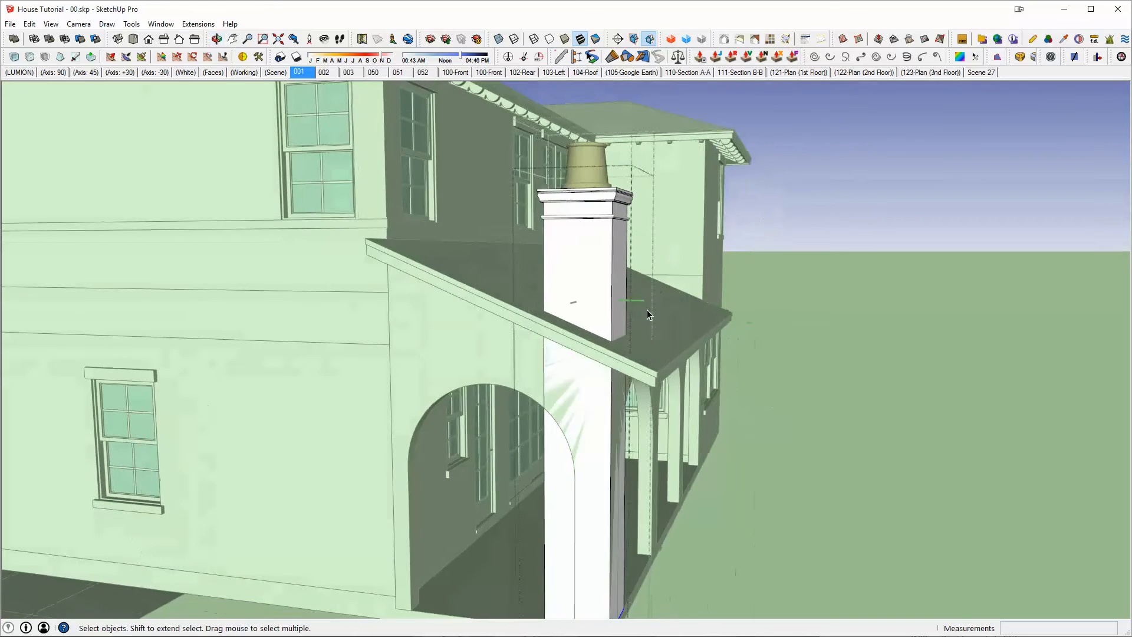
key(Escape)
scroll(647, 312, down, 3)
key(Escape)
Step: Inspect the extended porch chimney and the ridge chimneys from around the house
middle_drag(630, 379, 439, 358)
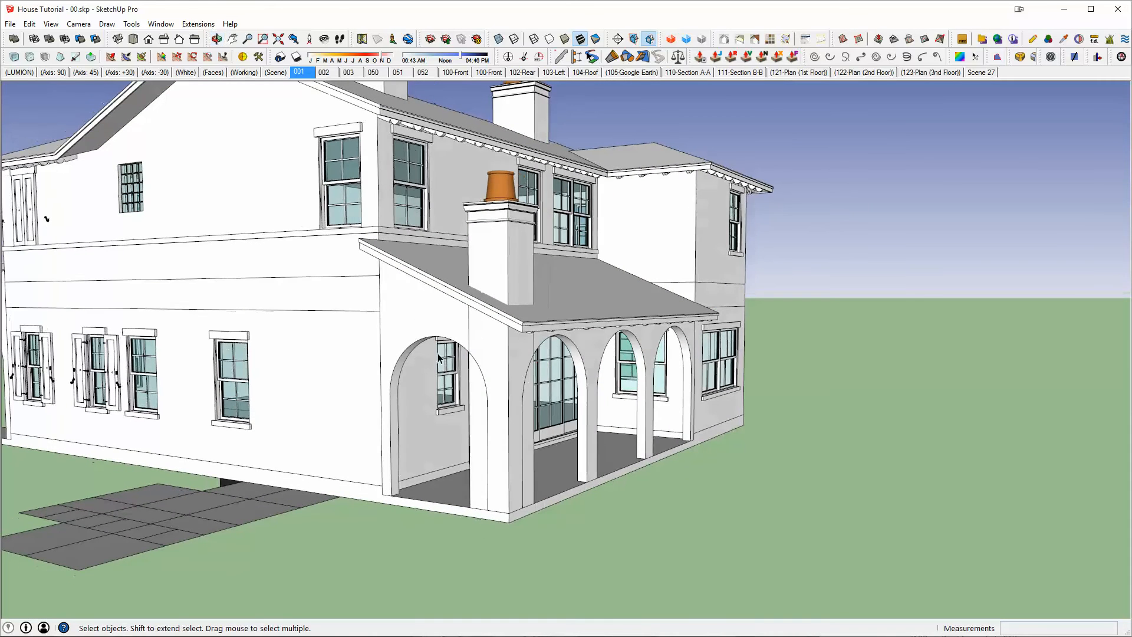
middle_drag(555, 450, 371, 398)
scroll(369, 399, up, 2)
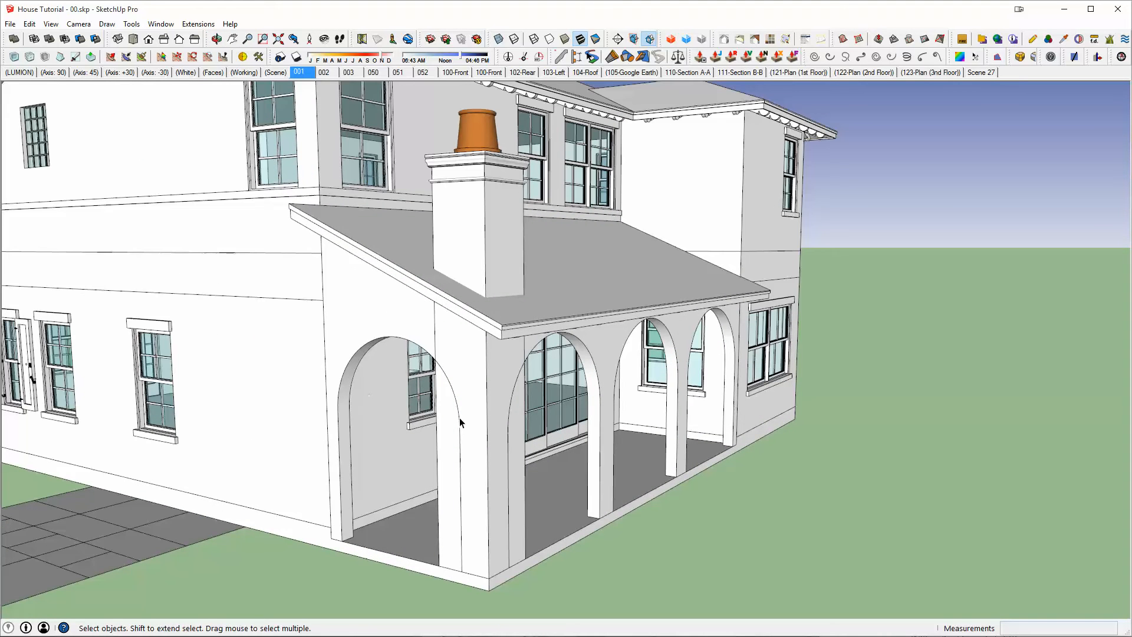
middle_drag(571, 356, 400, 245)
middle_drag(430, 205, 564, 380)
click(555, 230)
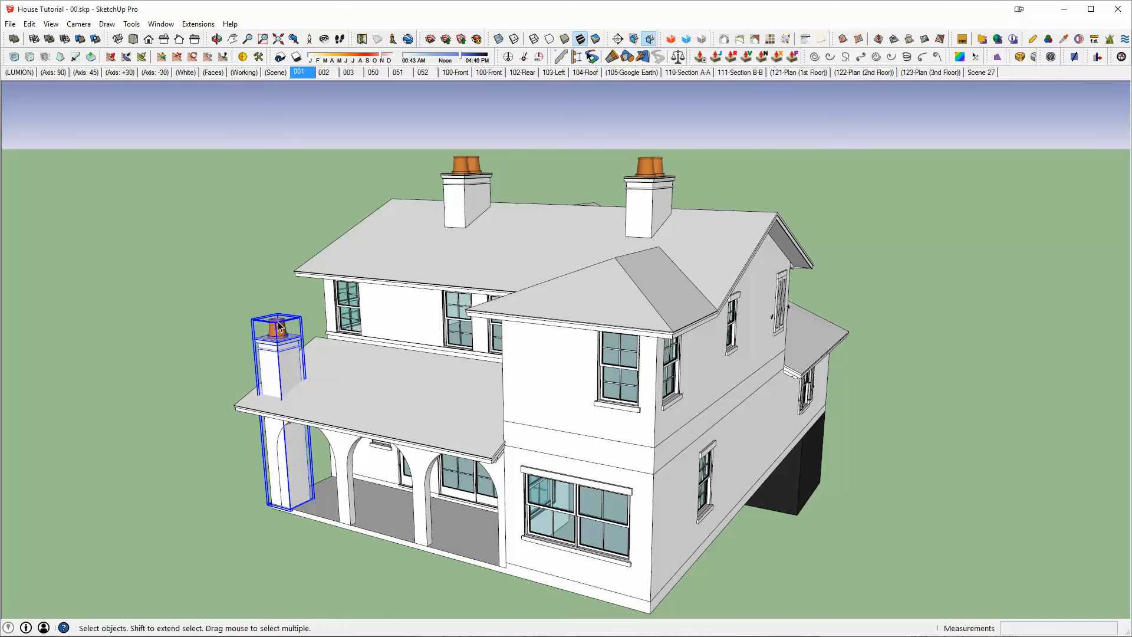
scroll(277, 344, up, 3)
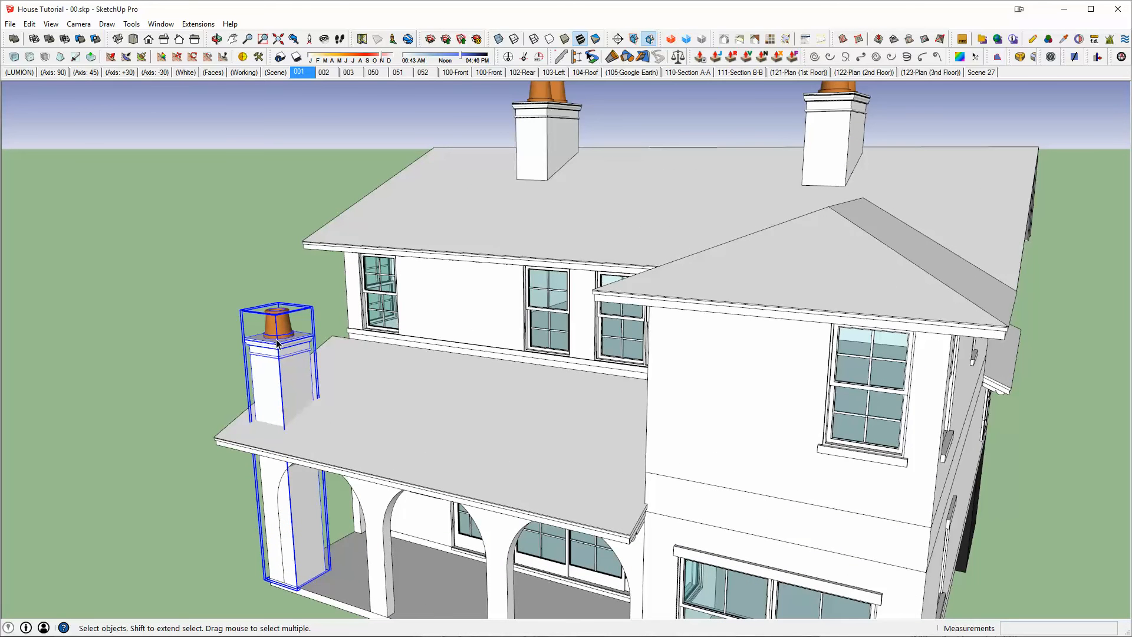
middle_drag(275, 340, 998, 441)
middle_drag(755, 407, 586, 613)
Step: Open the nearer ridge chimney and enter its pot group on the porch side for editing
scroll(536, 286, up, 3)
scroll(536, 295, up, 4)
double_click(541, 295)
triple_click(541, 294)
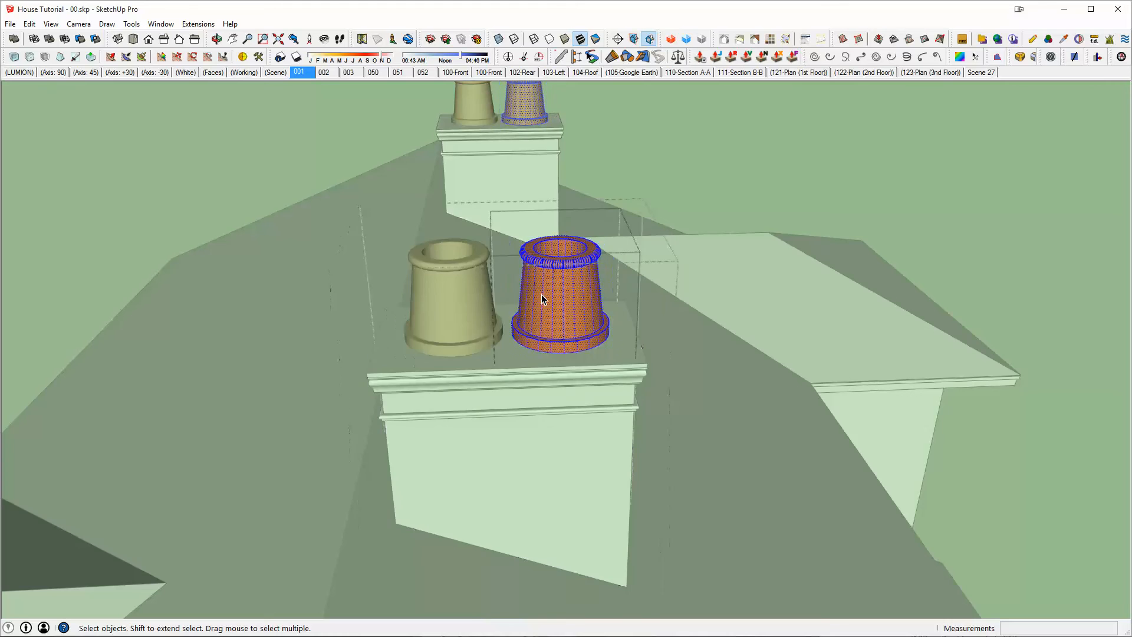
scroll(557, 268, down, 2)
middle_drag(557, 270, 573, 214)
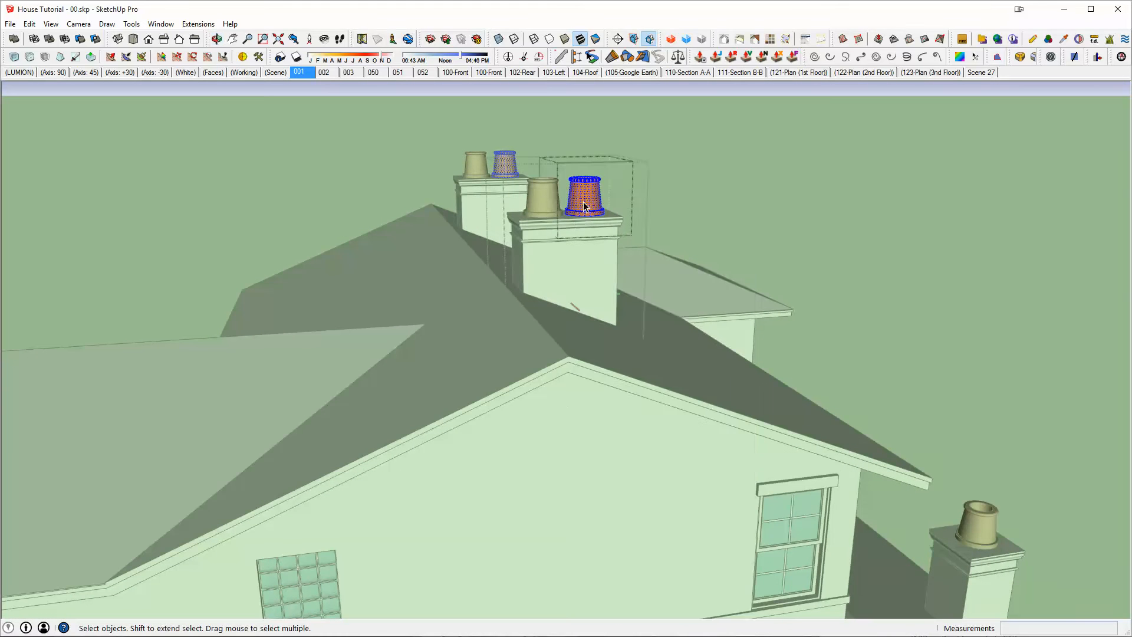
right_click(589, 197)
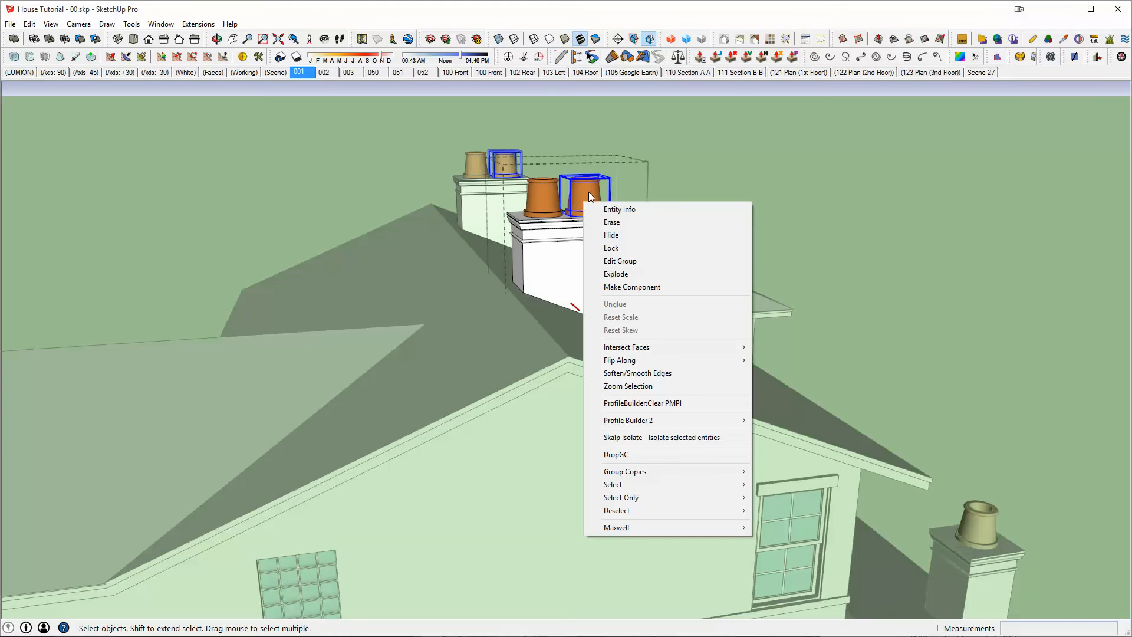
click(635, 261)
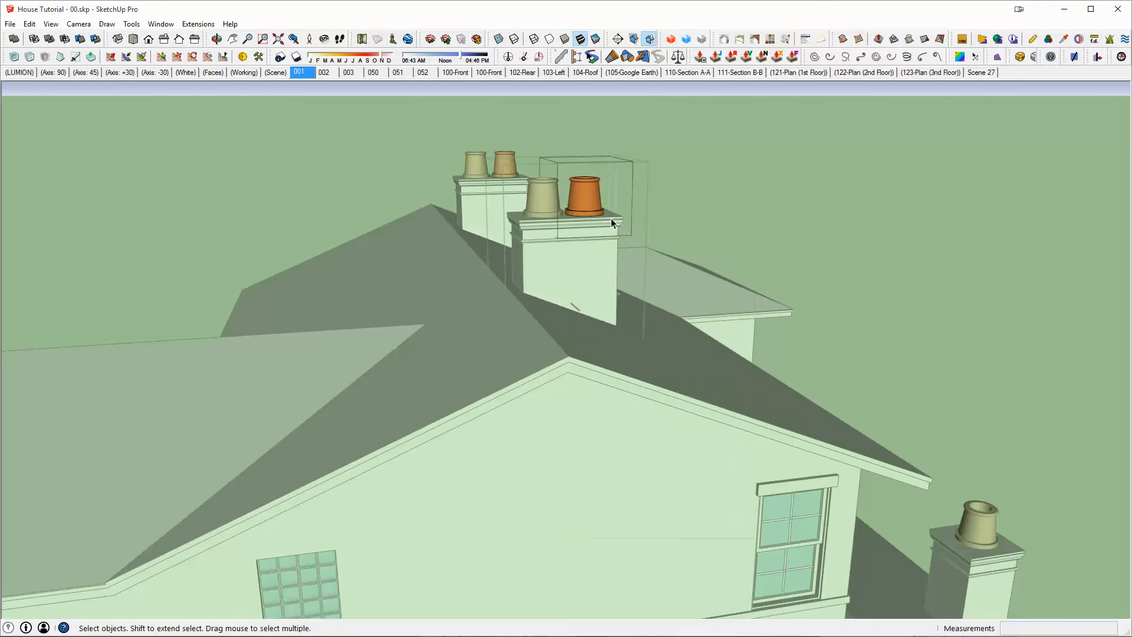
Step: Select the geometry inside each of the ridge chimney's two pots in turn to check whether the copies are linked
scroll(590, 181, up, 6)
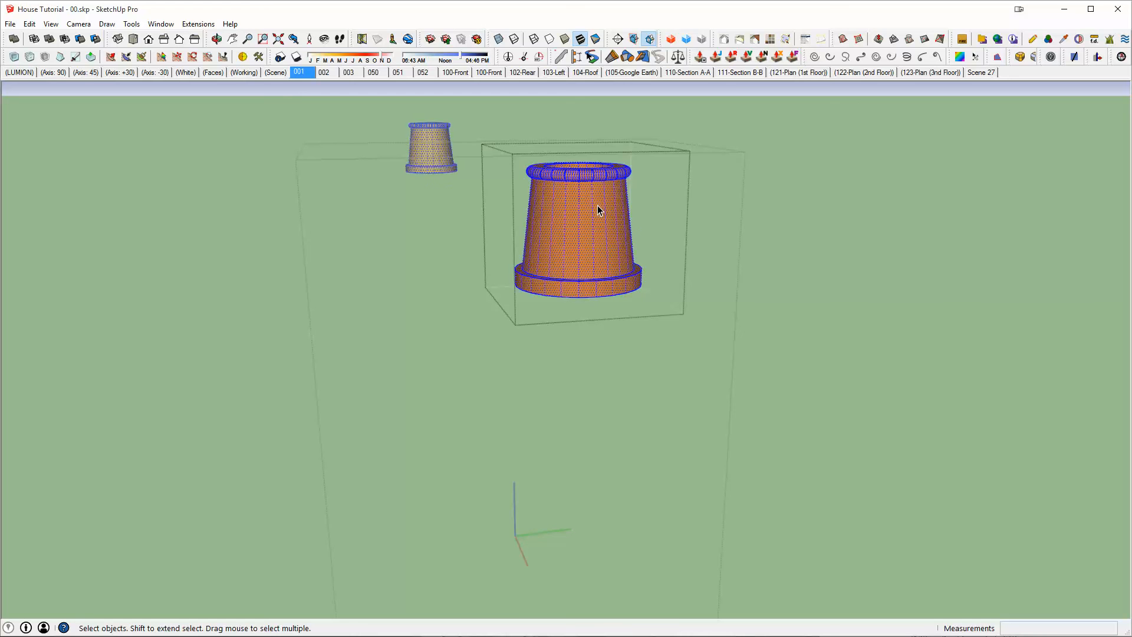
triple_click(590, 192)
key(Escape)
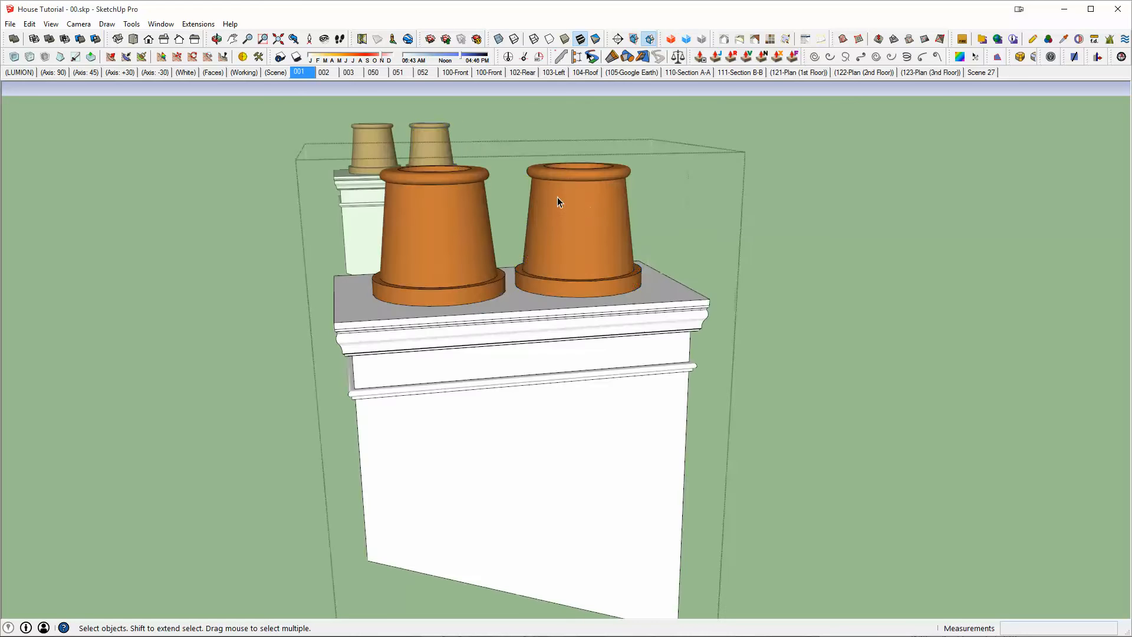
click(459, 232)
triple_click(459, 232)
key(Escape)
scroll(459, 231, down, 6)
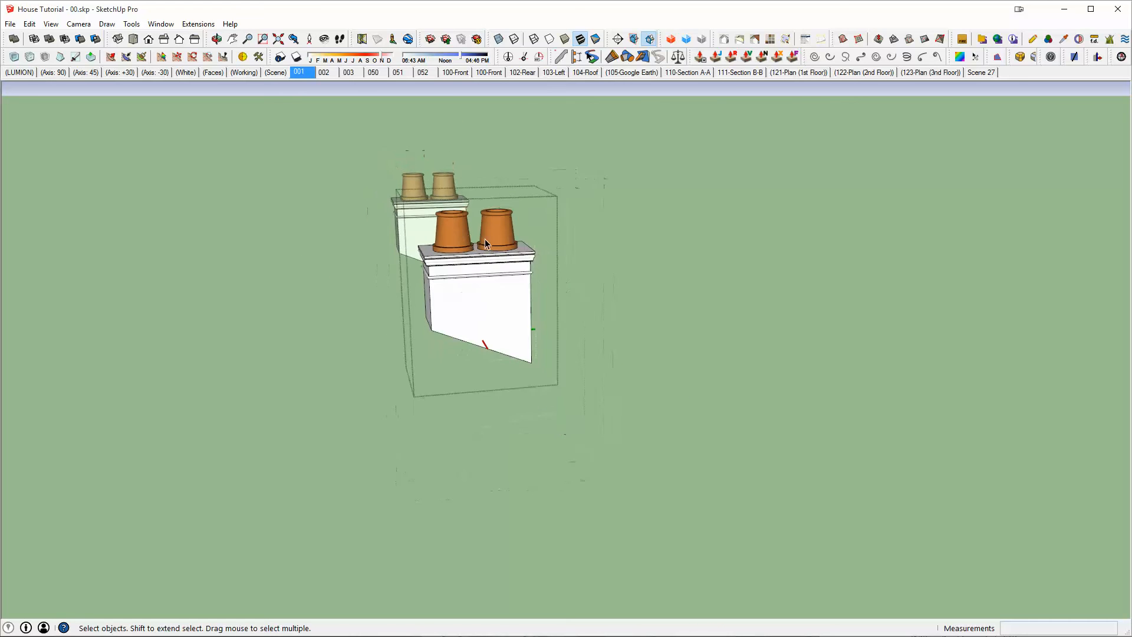
Step: Convert the porch-side pot group on the nearer ridge chimney into a component
middle_drag(485, 243, 532, 361)
scroll(532, 365, up, 5)
click(515, 319)
scroll(531, 317, up, 1)
right_click(545, 315)
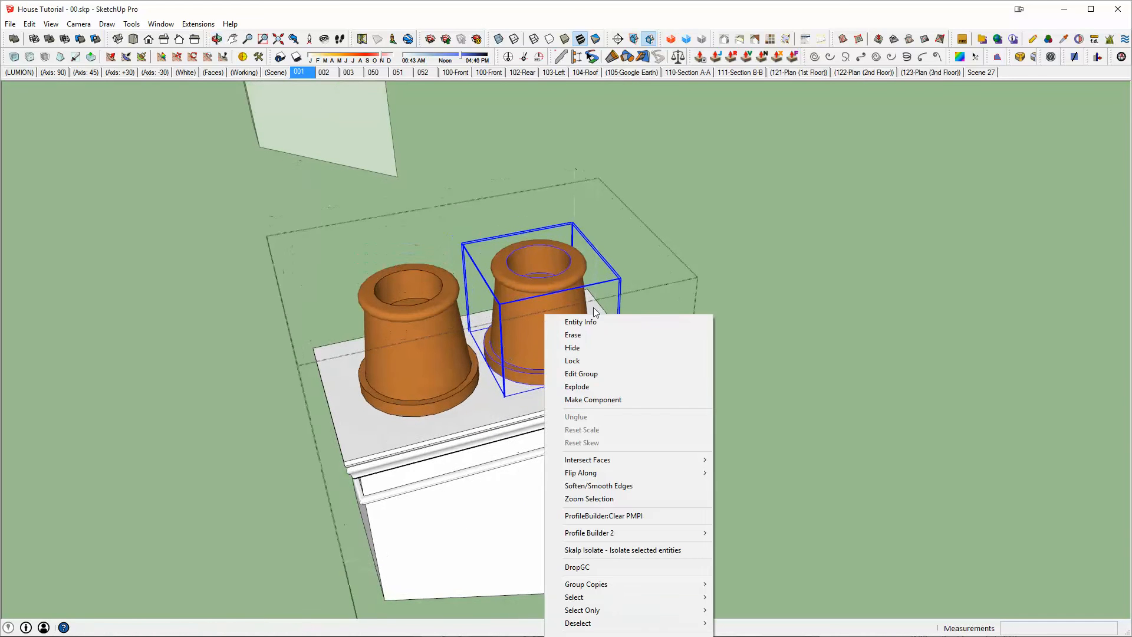
click(621, 401)
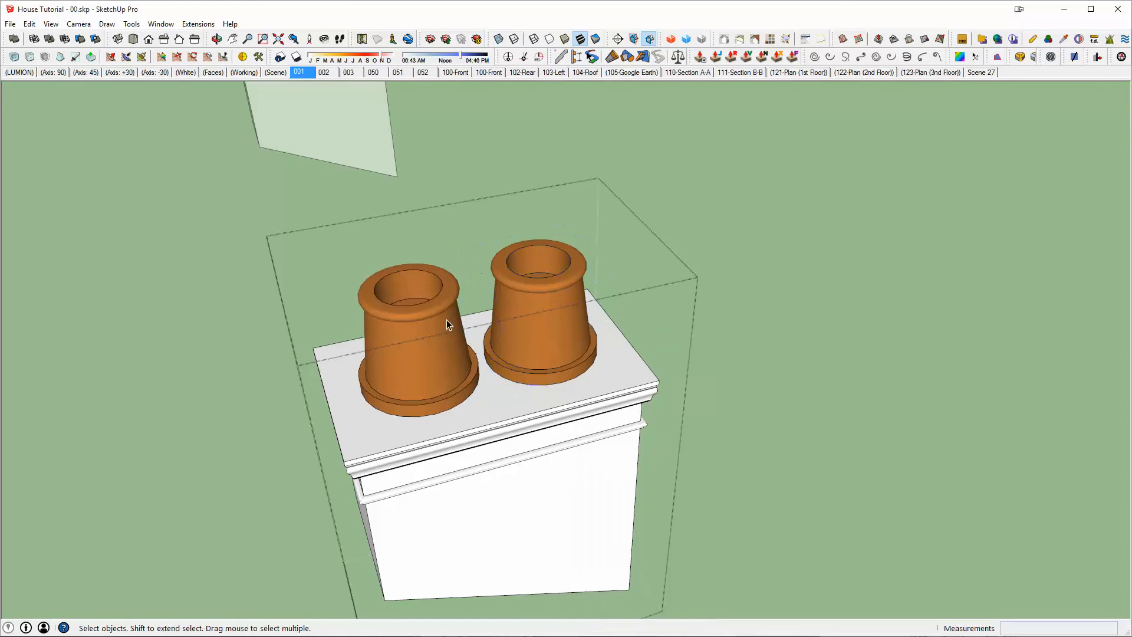
Step: Delete the other pot group and replace it with a copy of the pot component placed 24" along the chimney cap
click(427, 296)
key(space)
click(511, 313)
key(m)
click(473, 401)
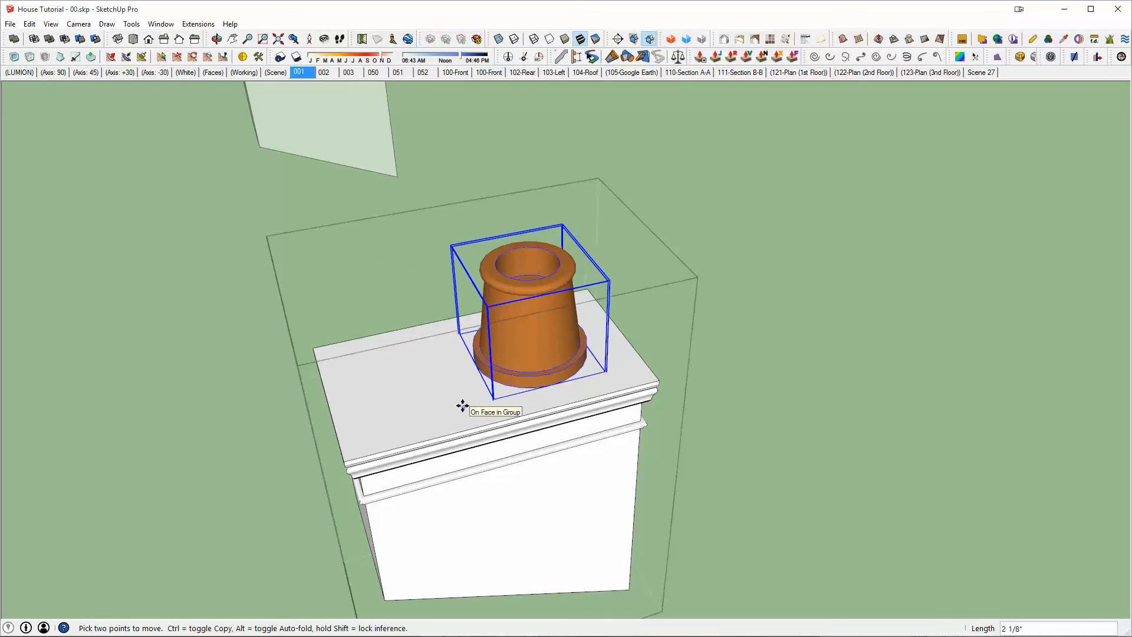
key(ctrl)
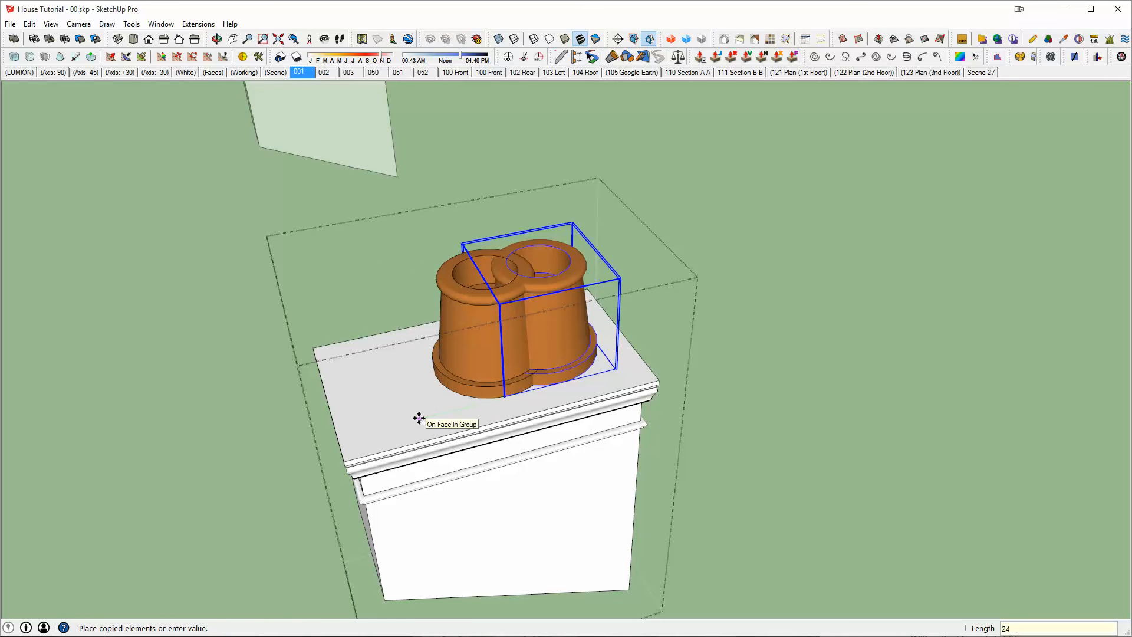
key(Return)
key(space)
key(Escape)
Step: Copy the pot component from the nearer ridge chimney onto the top of the porch chimney, and close the ridge chimney
scroll(460, 404, down, 4)
middle_drag(519, 380, 428, 258)
scroll(461, 286, down, 3)
double_click(428, 257)
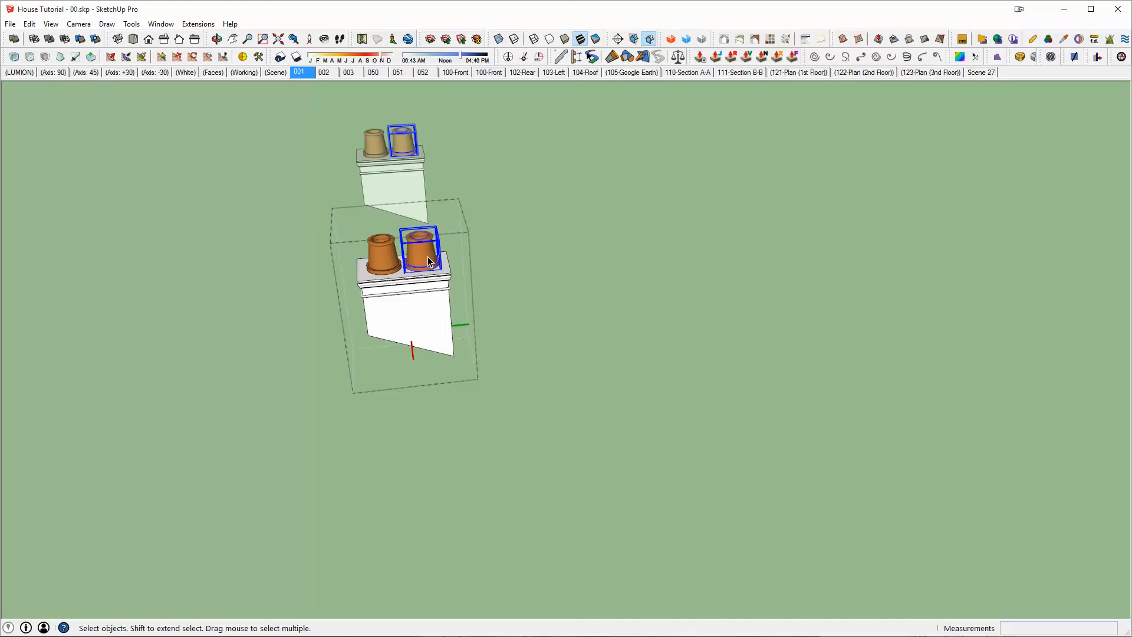
key(m)
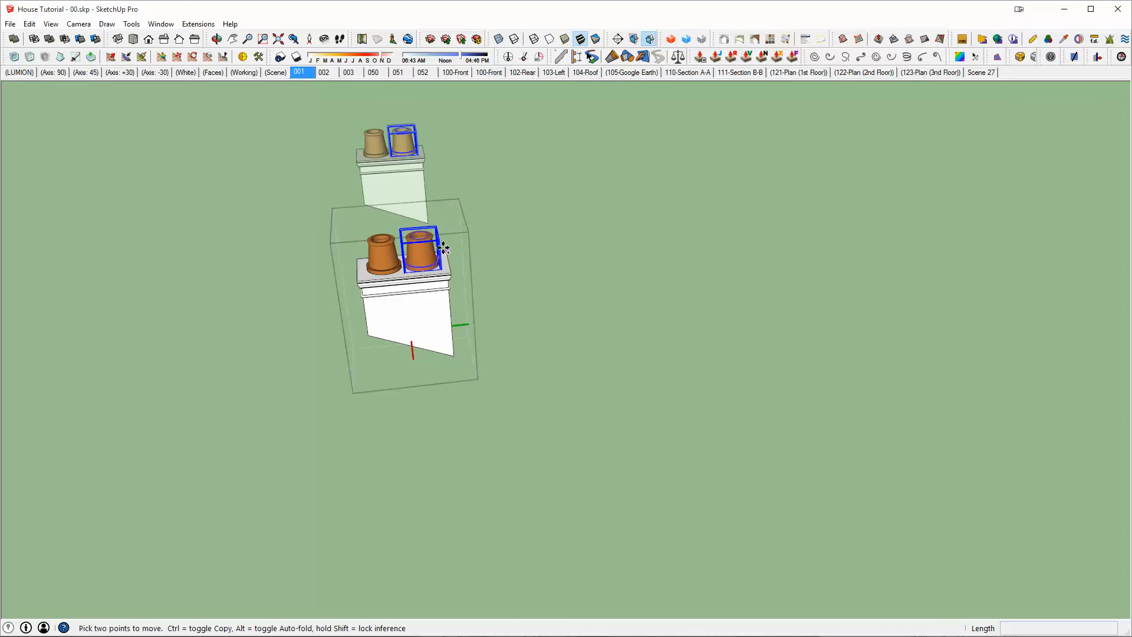
click(446, 255)
scroll(513, 311, down, 2)
middle_drag(513, 319, 354, 401)
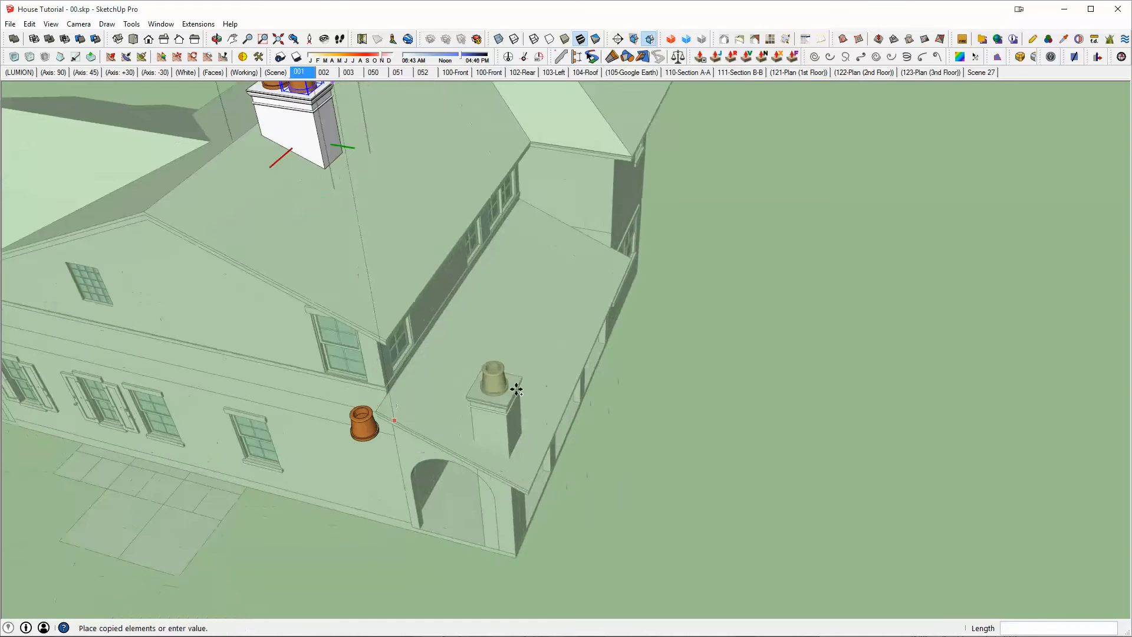
scroll(522, 380, up, 5)
click(561, 359)
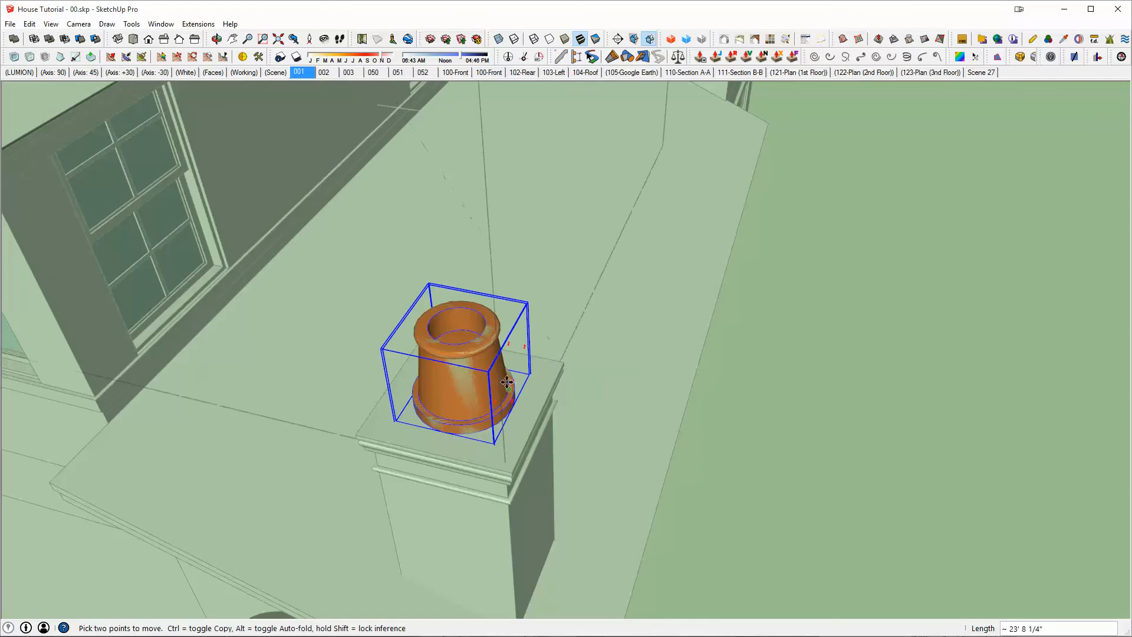
middle_drag(561, 359, 605, 292)
key(i)
middle_drag(517, 450, 558, 407)
key(space)
click(558, 406)
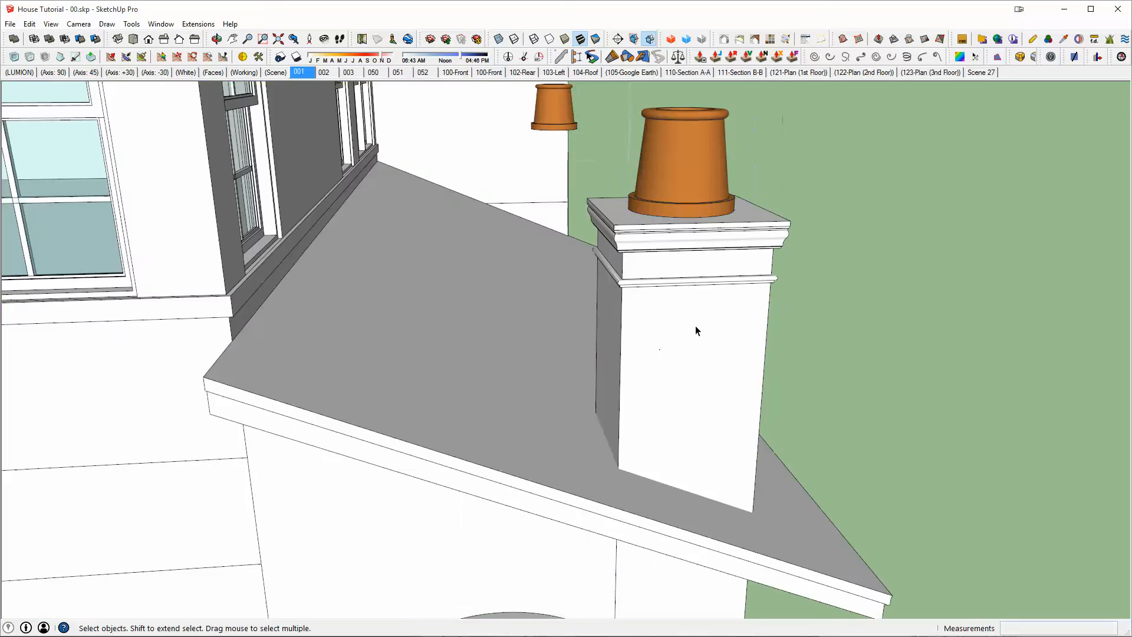
Step: Open the porch chimney, delete its original pot group, and close it
double_click(695, 325)
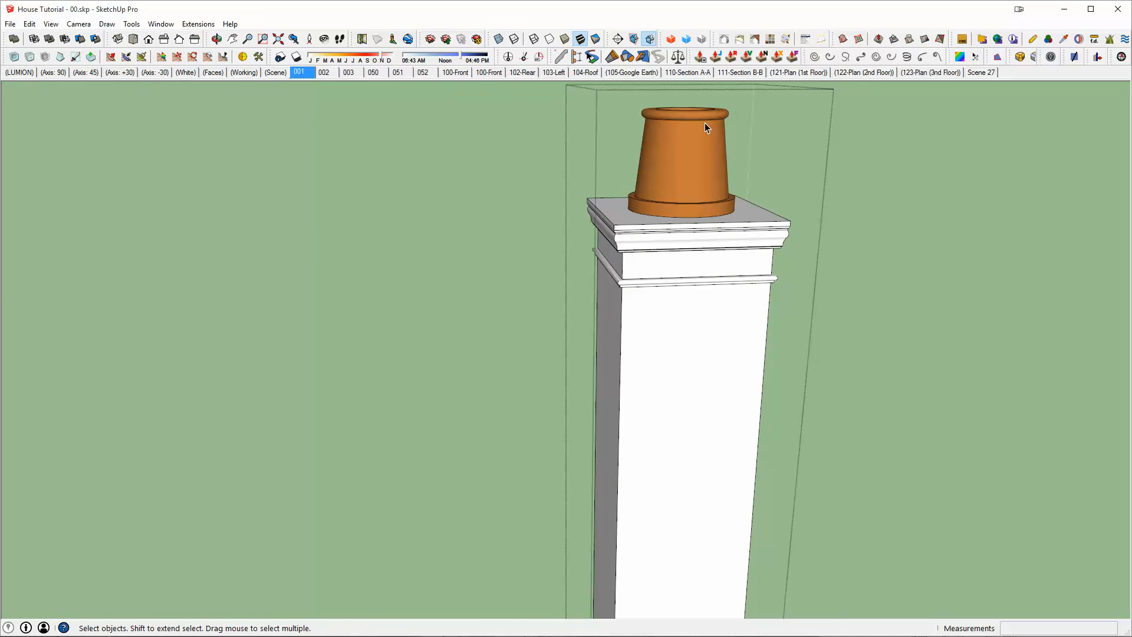
click(705, 123)
key(Delete)
middle_drag(712, 300, 719, 350)
key(Escape)
Step: Reopen the ridge chimney component through the pot copy on the porch and cut that copy out of it
click(685, 183)
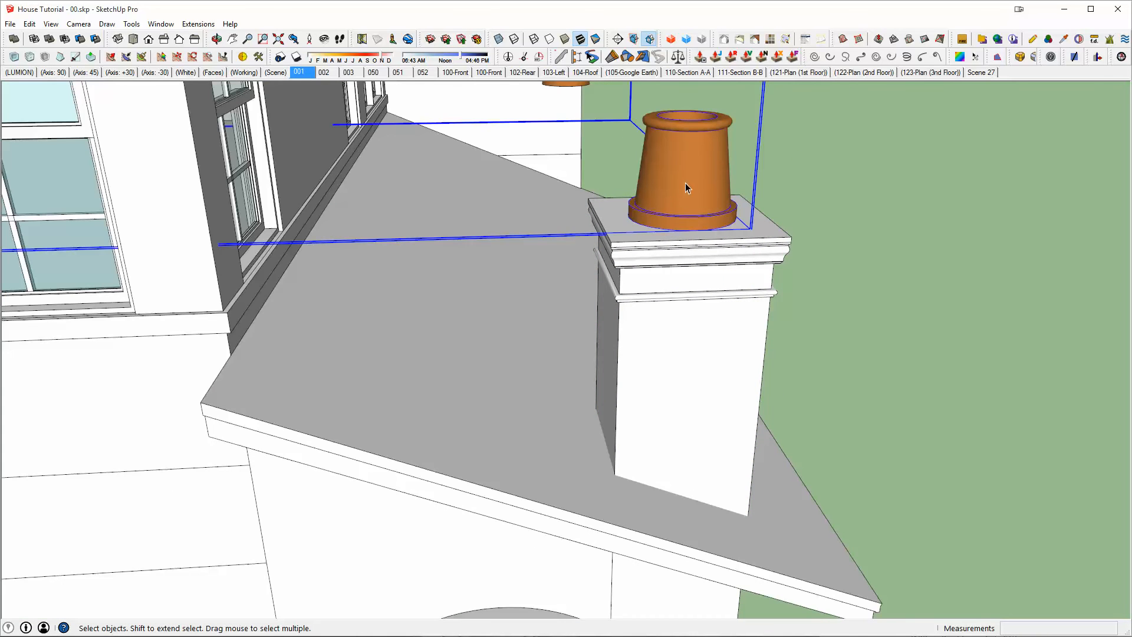
double_click(685, 182)
key(ctrl+a)
key(Delete)
key(Escape)
Step: Paste the pot component in place inside the porch chimney, and close the chimney
click(698, 267)
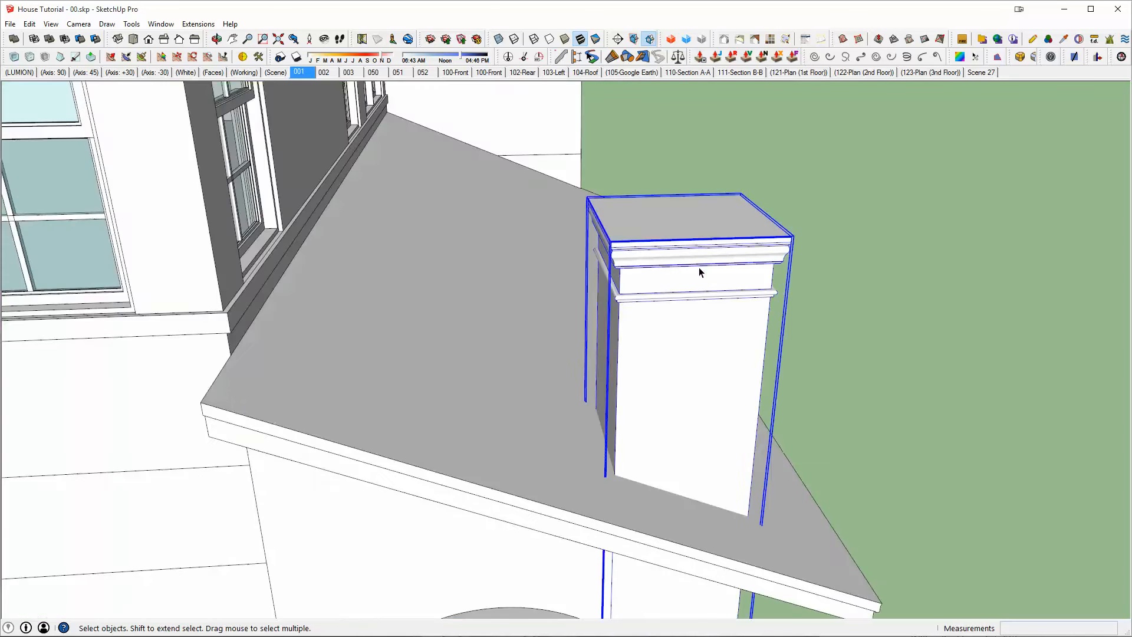
double_click(699, 267)
key(ctrl+shift+v)
scroll(698, 267, down, 5)
key(Escape)
scroll(696, 220, down, 3)
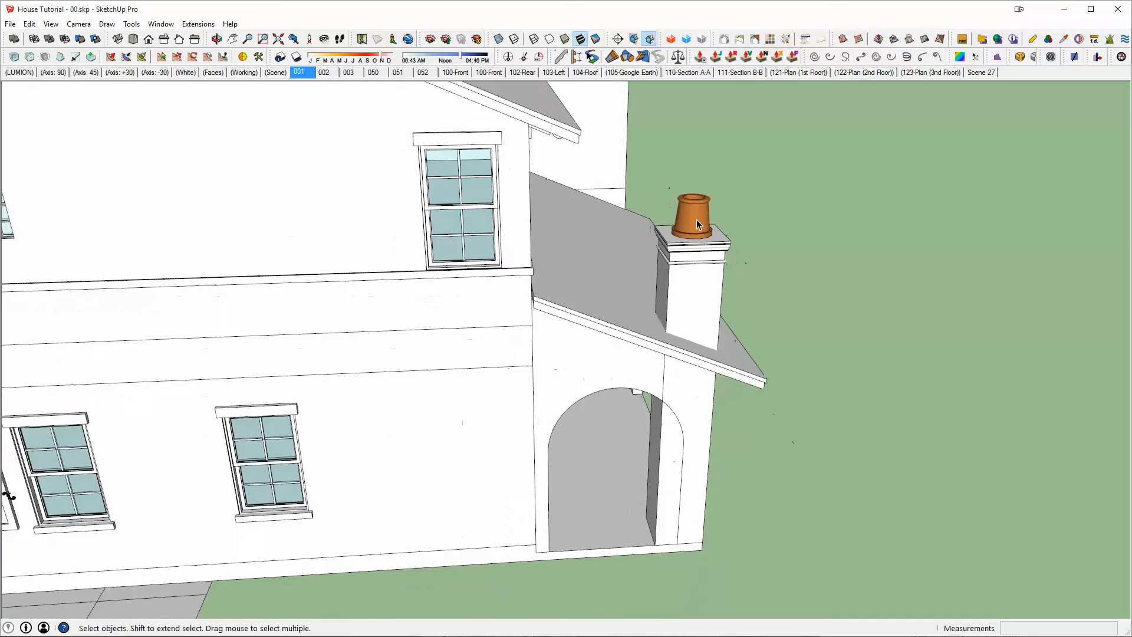
scroll(696, 221, down, 3)
shift+middle_drag(696, 220, 731, 336)
middle_drag(339, 112, 331, 195)
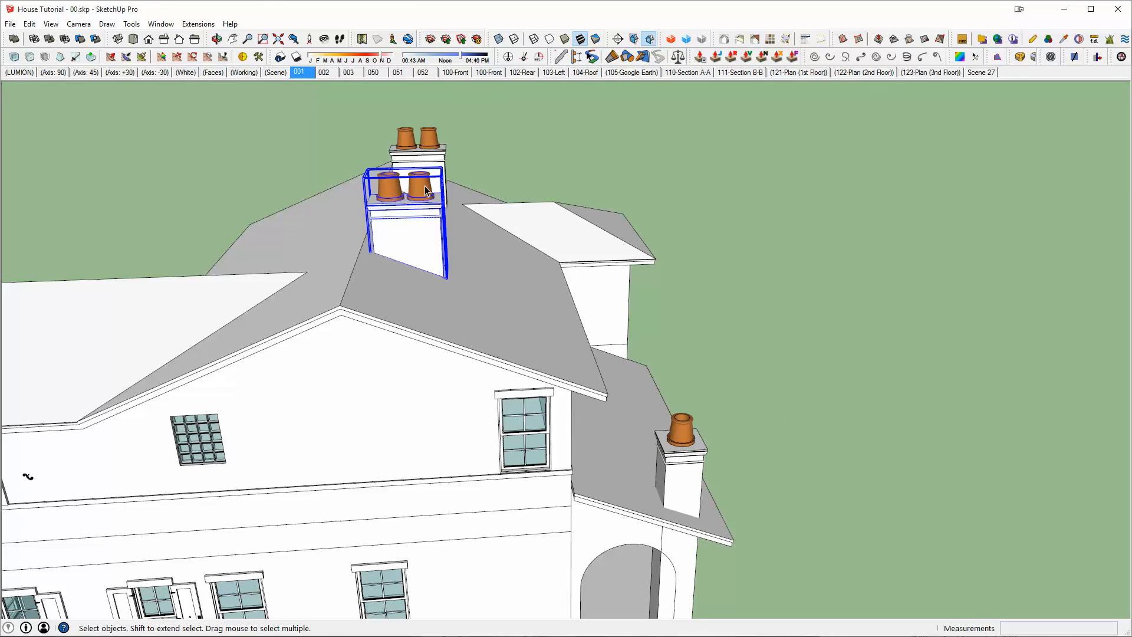
Step: Open the pot component inside the nearer ridge chimney, stretch its rim upward by about 1' 2", and close the component and chimney
click(687, 457)
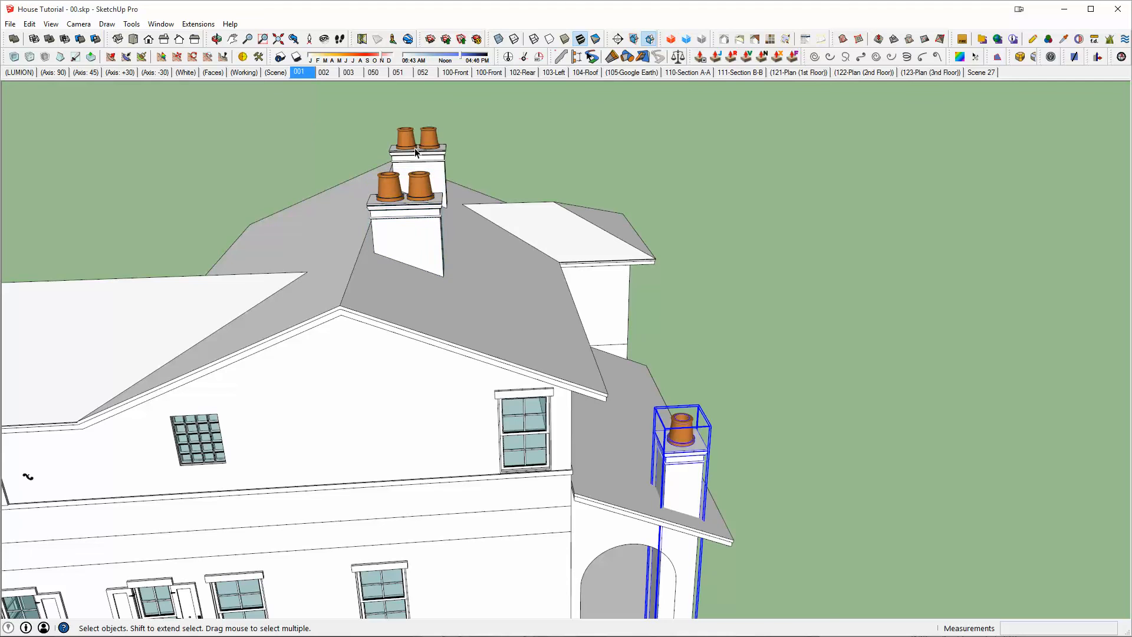
click(418, 184)
double_click(422, 171)
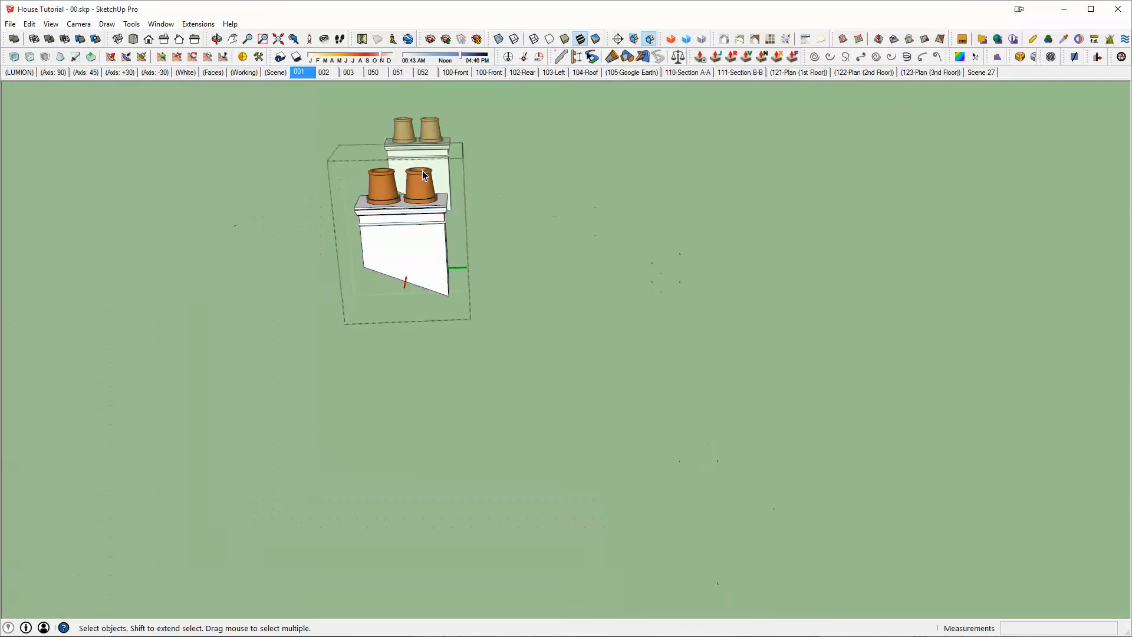
double_click(422, 172)
middle_drag(422, 171, 366, 157)
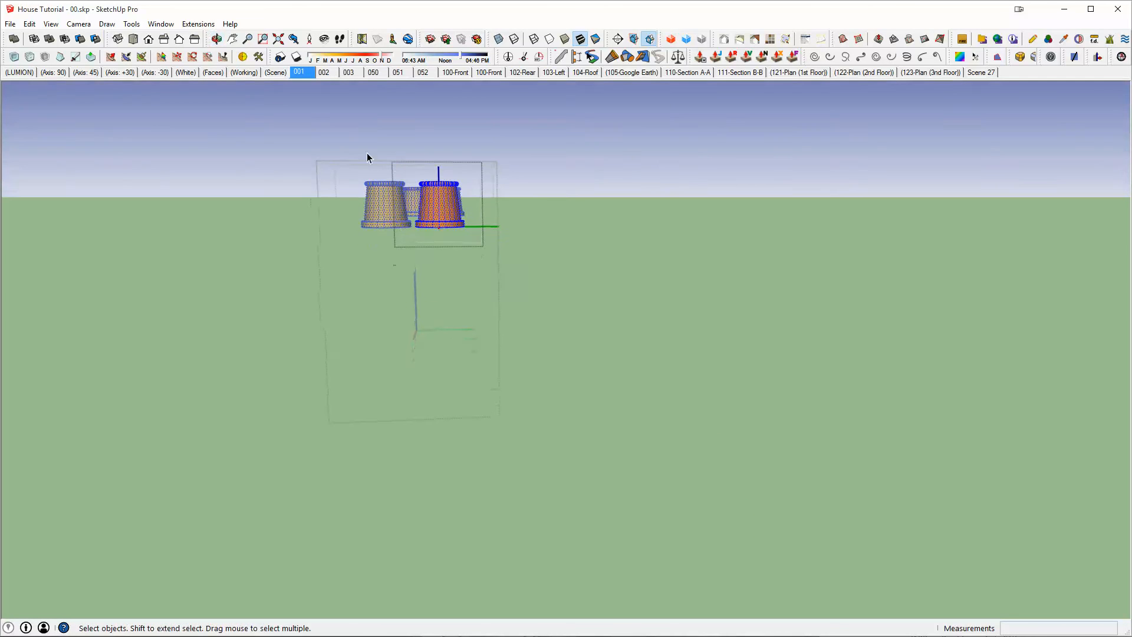
key(m)
click(527, 234)
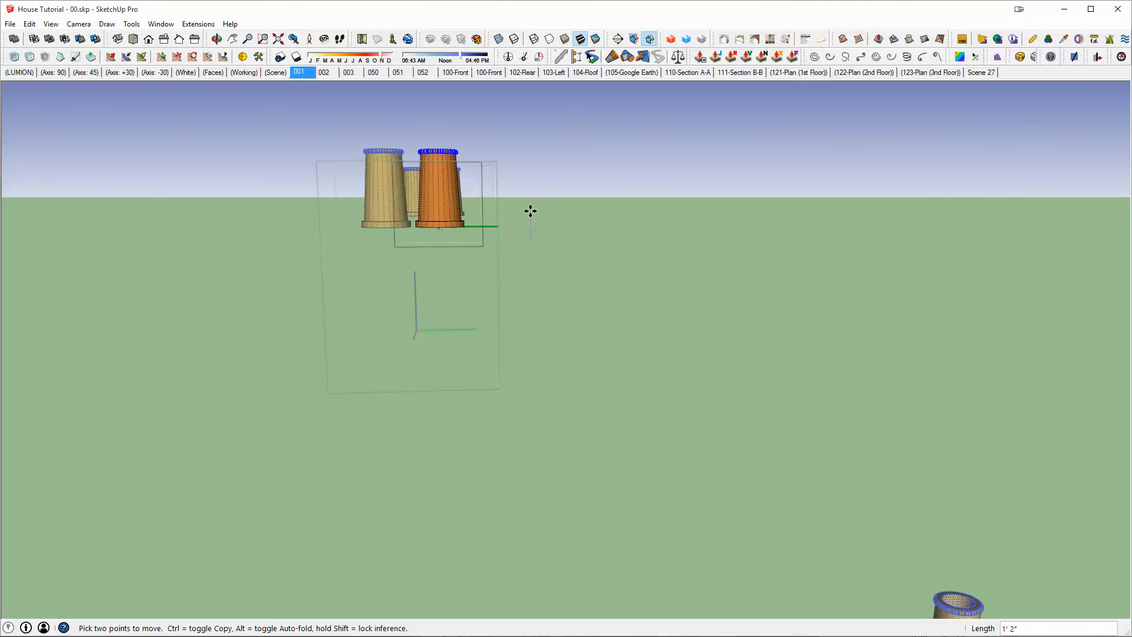
key(space)
key(Escape)
key(Escape)
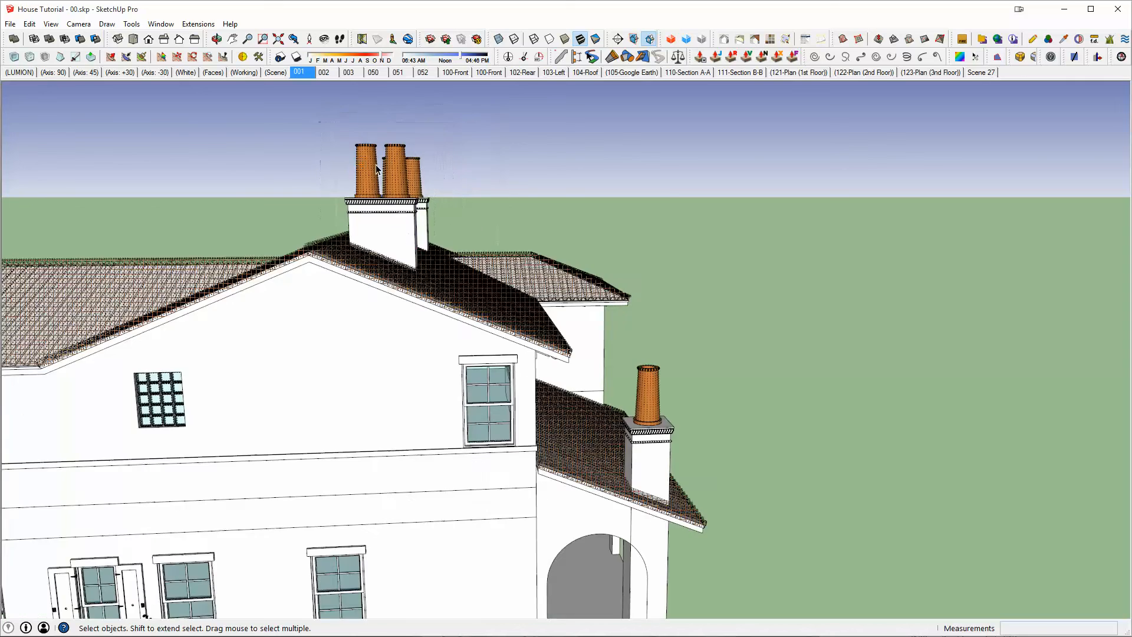
Step: Examine the pots on the porch chimney and both ridge chimneys from several angles around the house
scroll(376, 164, down, 3)
scroll(572, 336, up, 3)
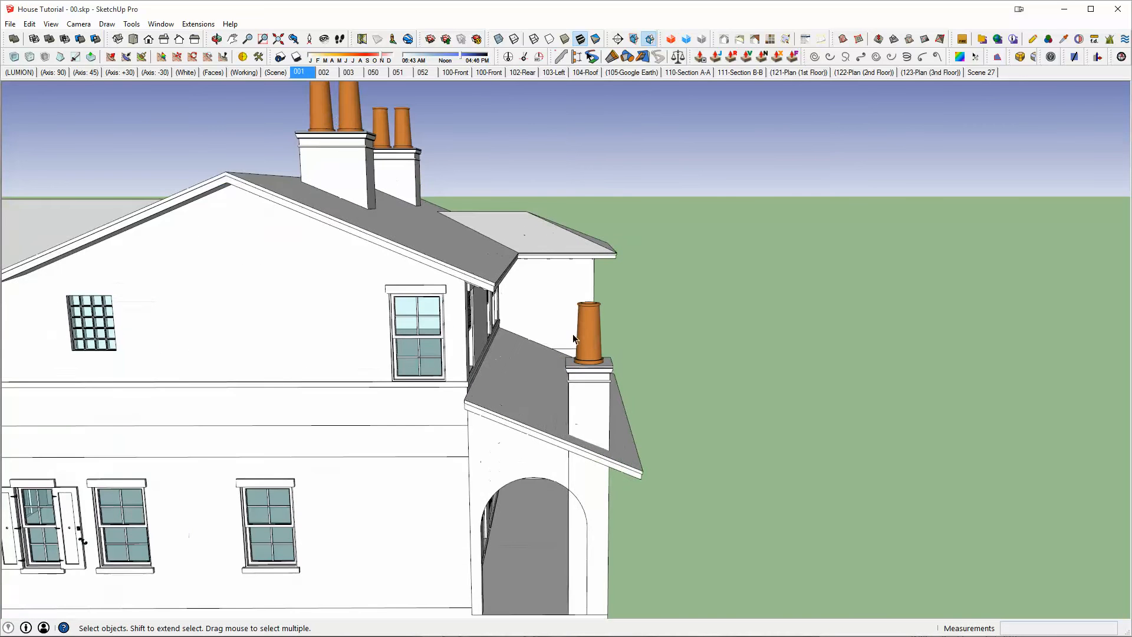
middle_drag(603, 357, 310, 168)
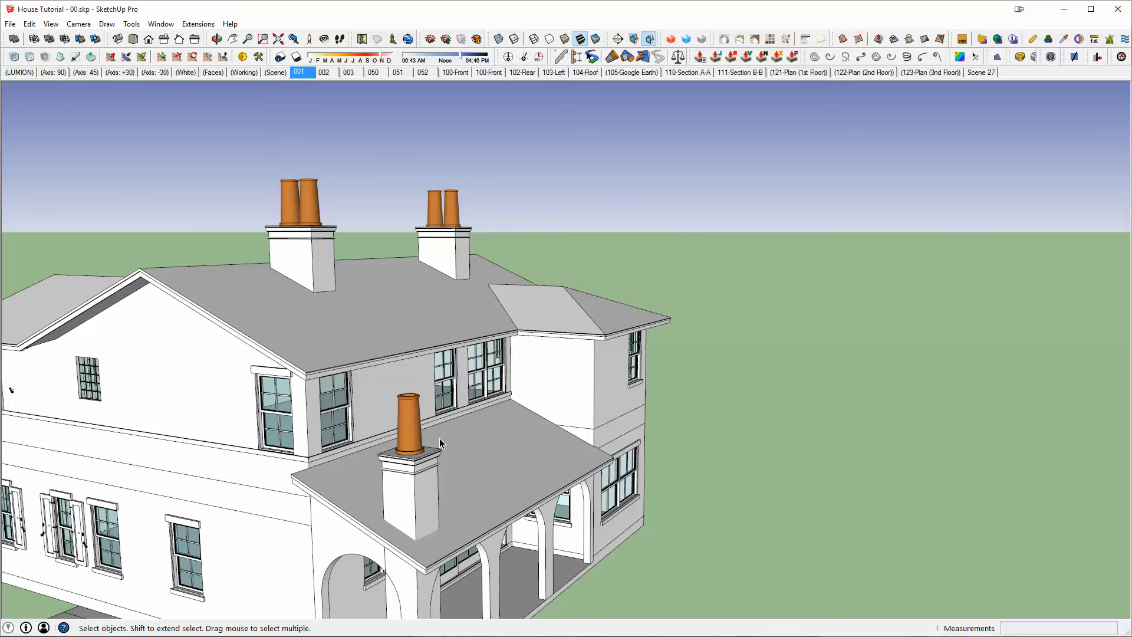
middle_drag(415, 422, 497, 429)
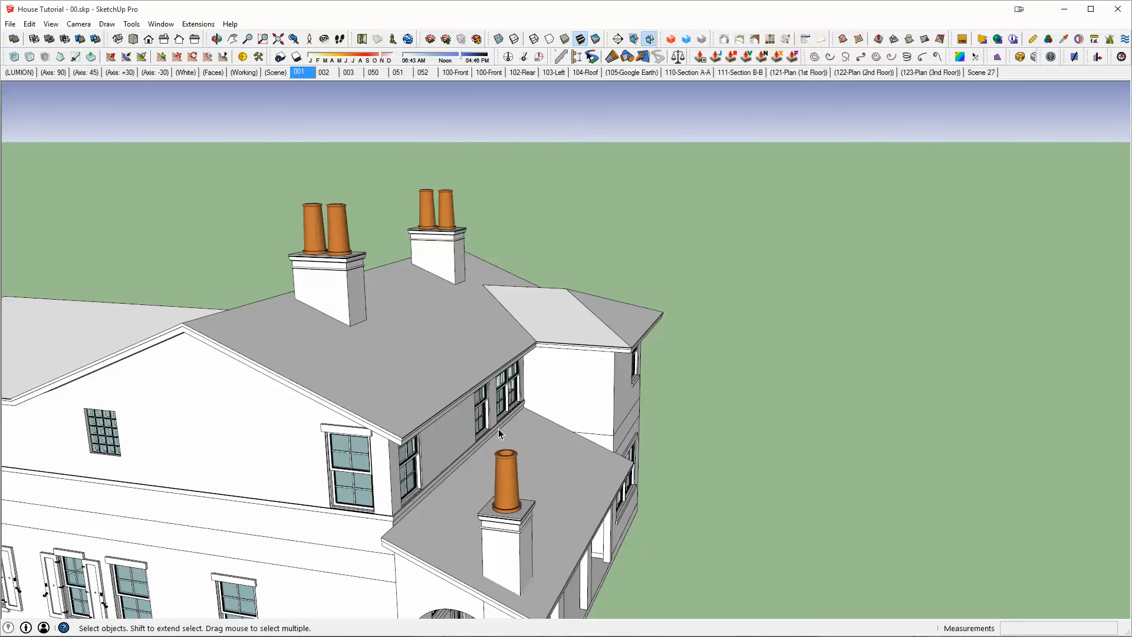
middle_drag(405, 243, 468, 245)
middle_drag(419, 342, 479, 331)
scroll(479, 332, down, 2)
middle_drag(405, 272, 461, 275)
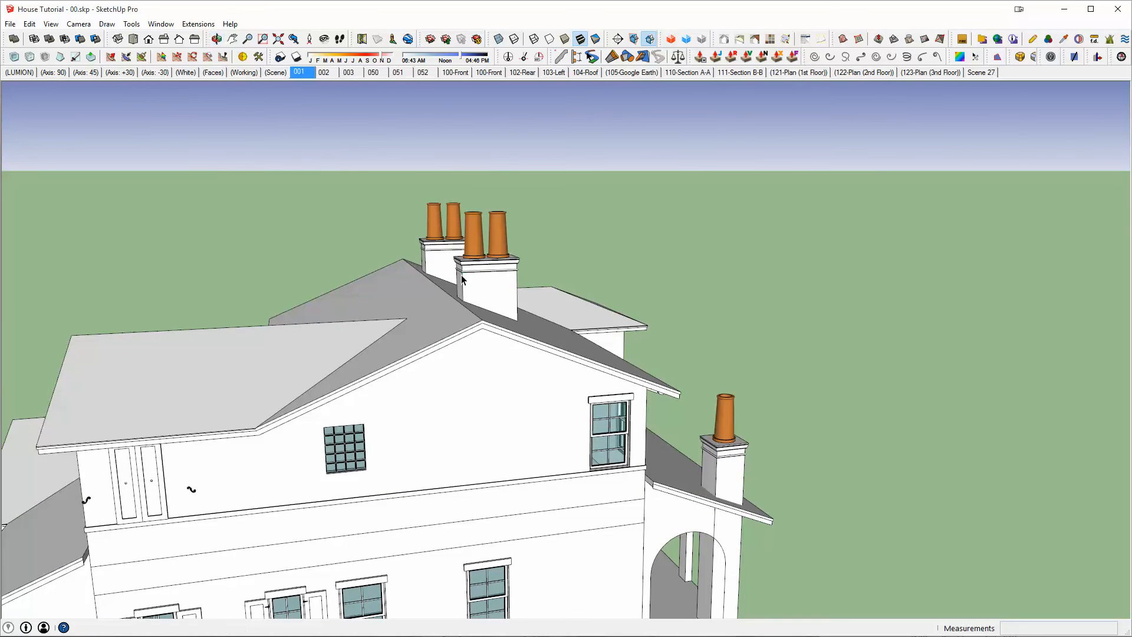
Step: Undo the stretch of the shared chimney pot component and leave the nearer ridge chimney closed
double_click(461, 274)
double_click(461, 275)
key(ctrl+z)
key(Escape)
key(Escape)
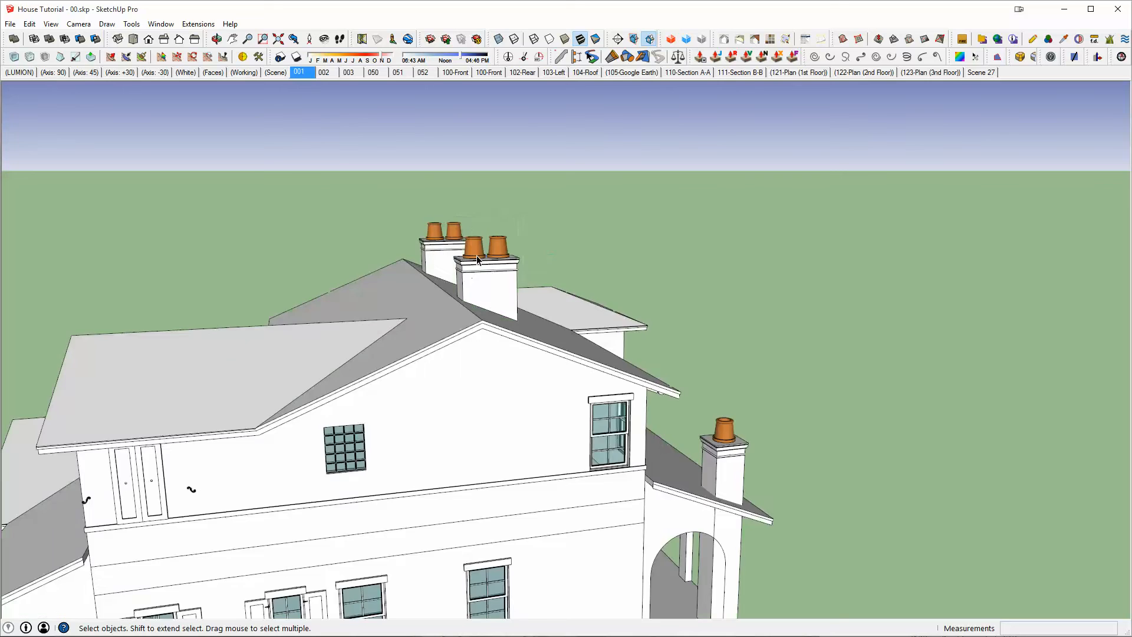
Step: Look over the chimneys on the whole house, and return to the saved scene 001
scroll(478, 257, down, 1)
middle_drag(445, 317, 513, 255)
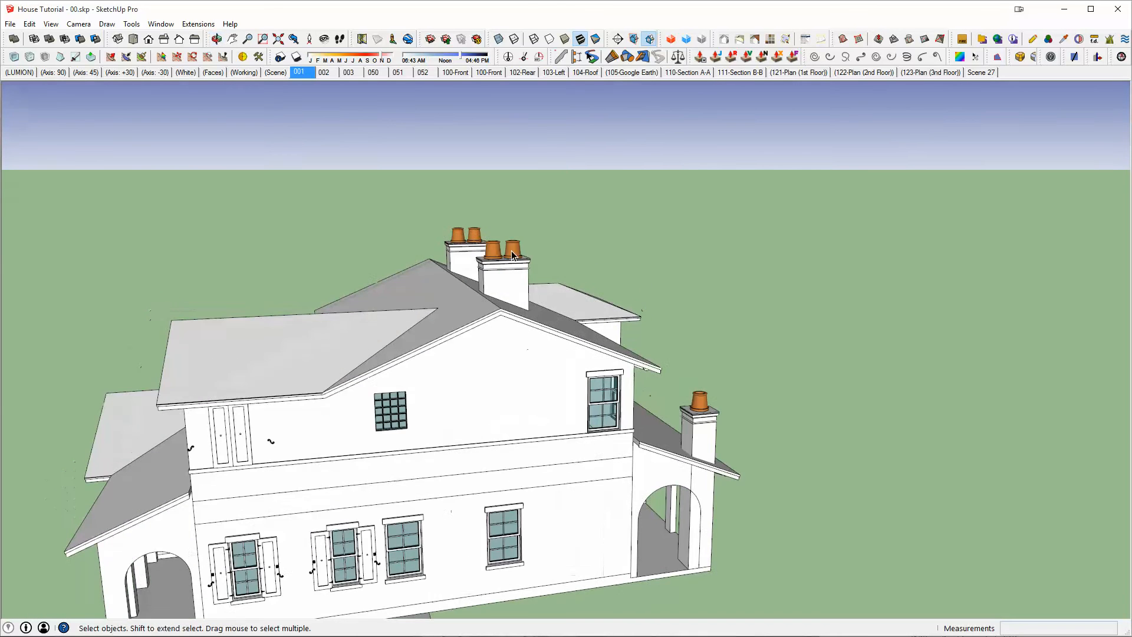
middle_drag(500, 309, 412, 304)
click(302, 72)
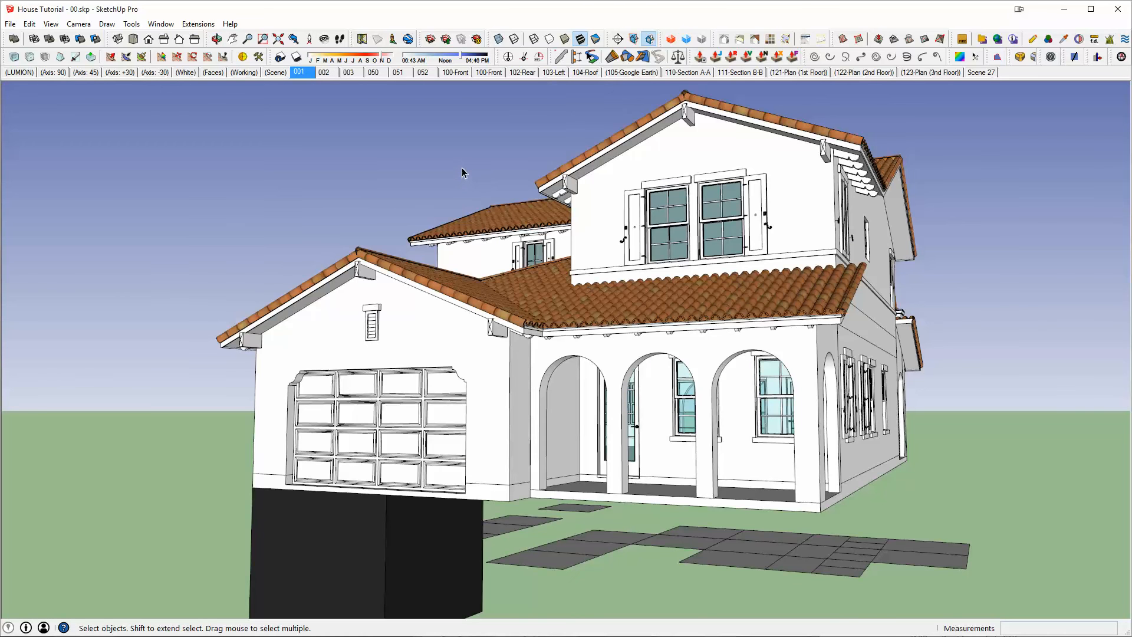